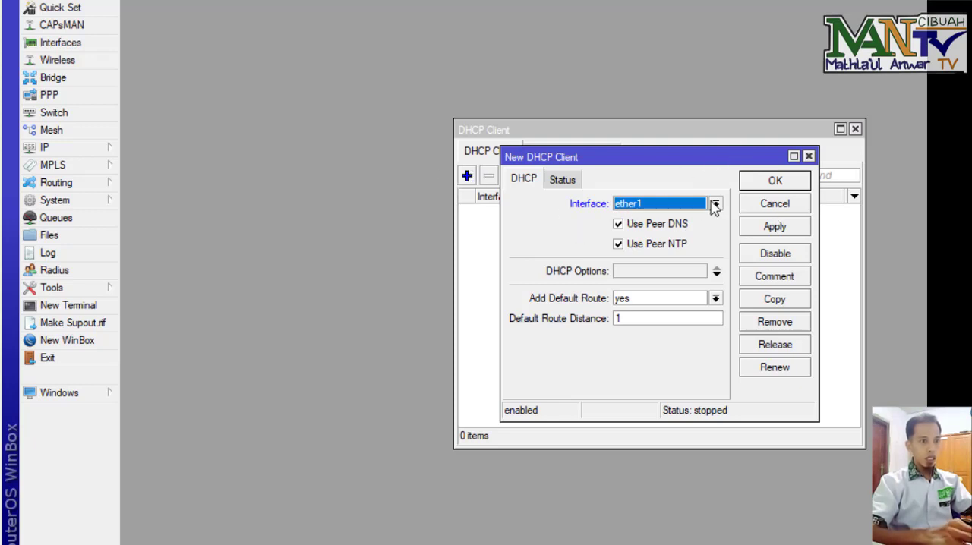
# Step: Confirm the new DHCP client on interface ether1
pyautogui.click(774, 182)
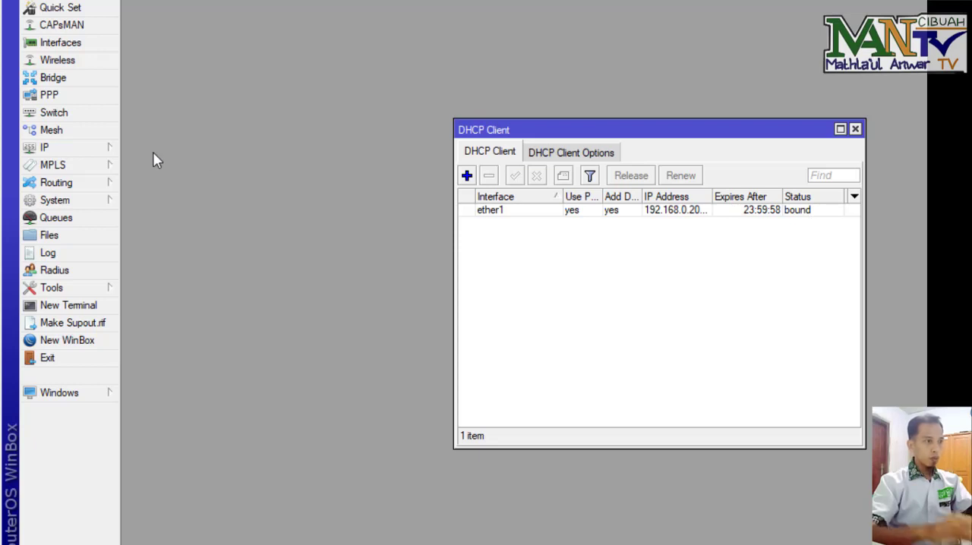
# Step: Add the IP address 192.168.100.1/25 on interface ether2
pyautogui.click(111, 150)
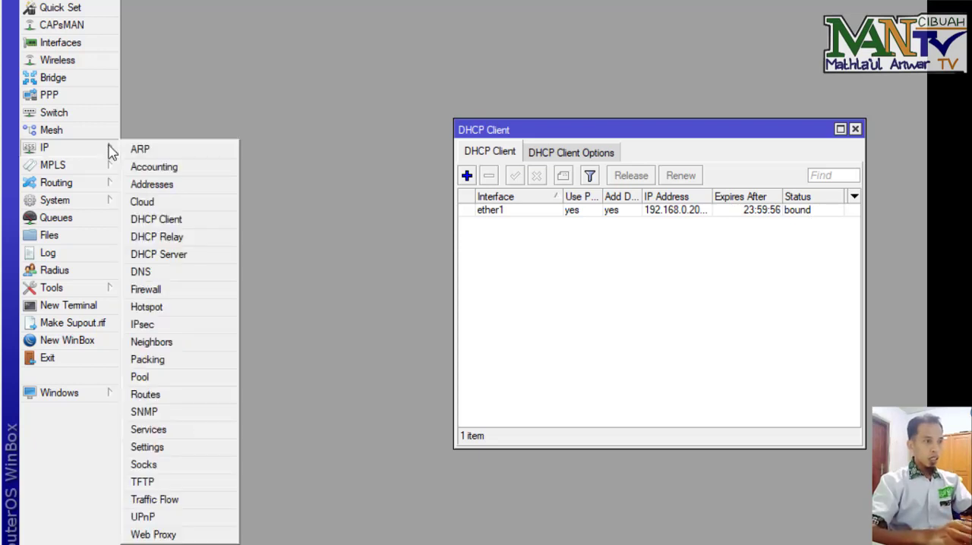
pyautogui.click(158, 185)
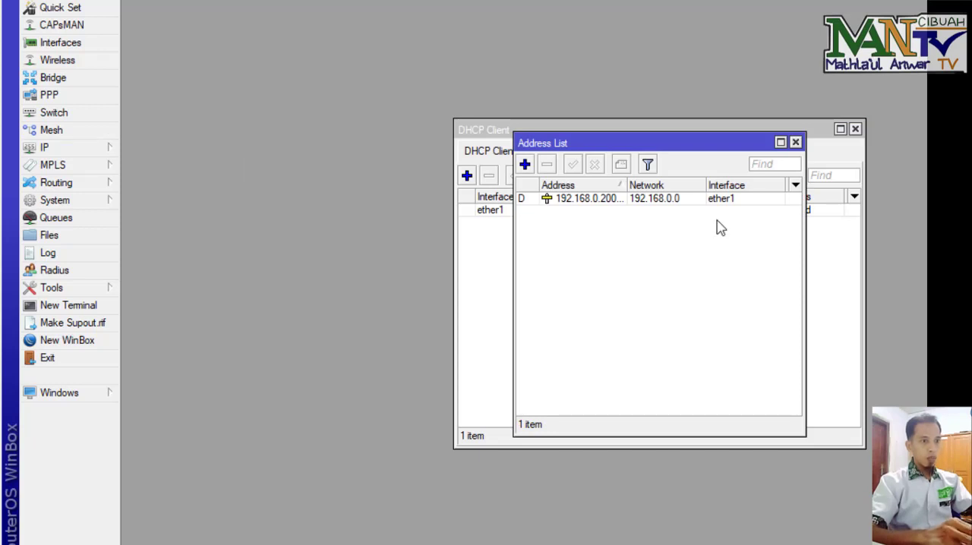
pyautogui.click(528, 167)
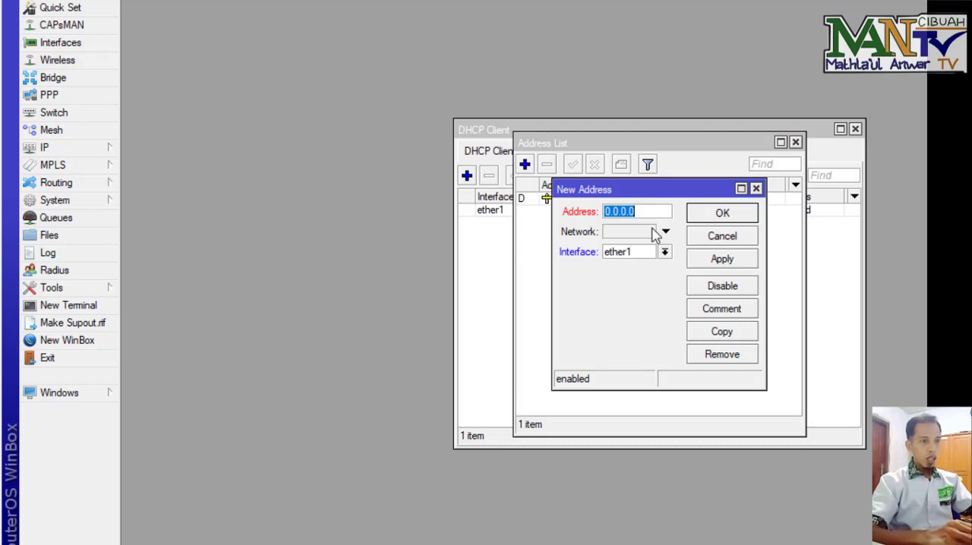
pyautogui.write('192')
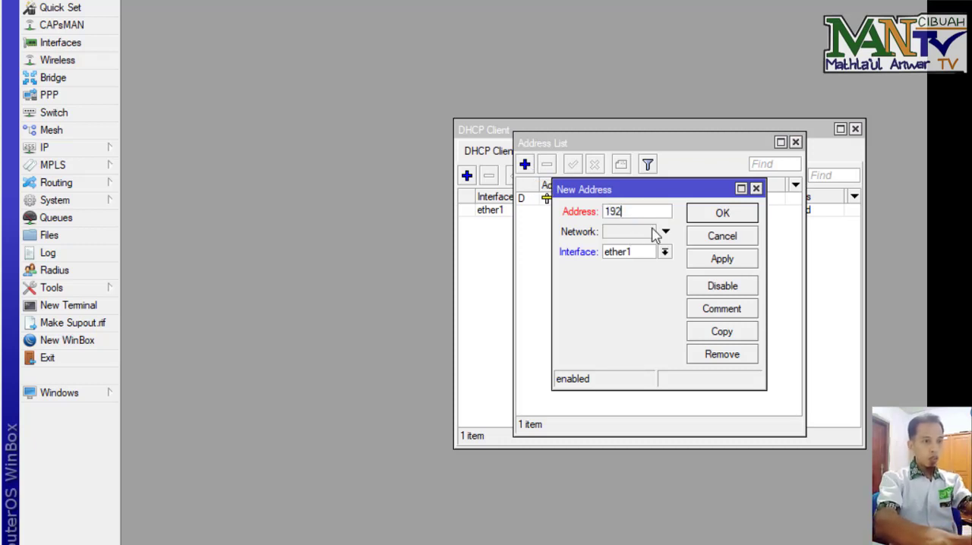
pyautogui.write('.168')
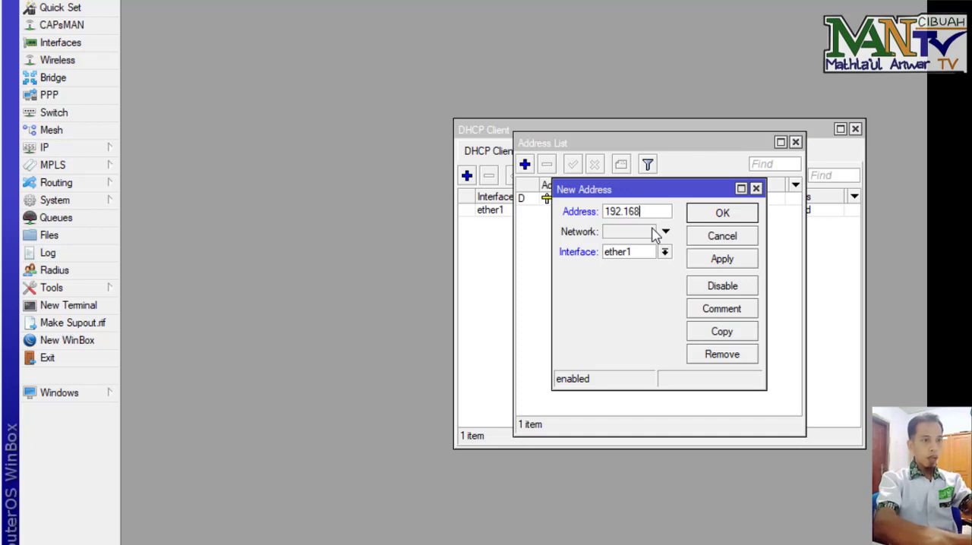
pyautogui.write('.100')
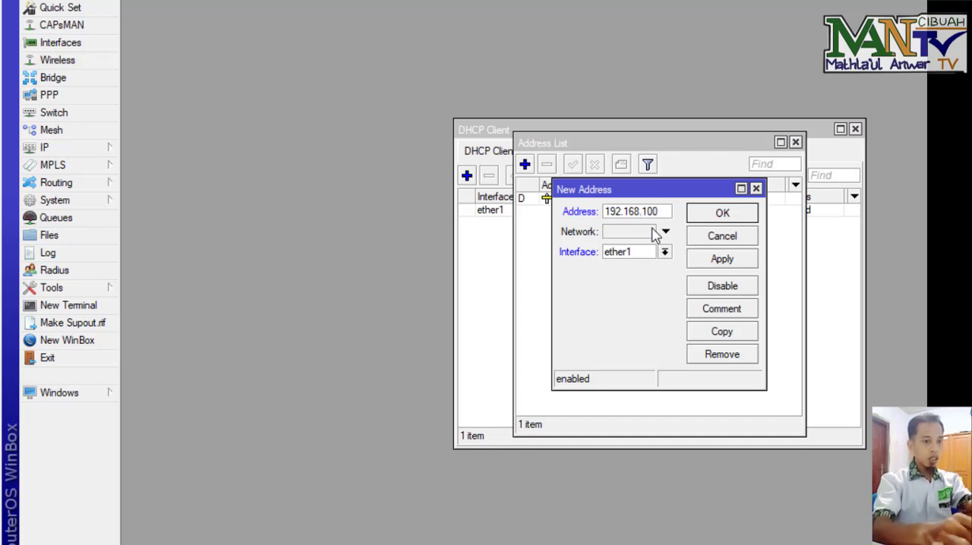
pyautogui.write('.1/')
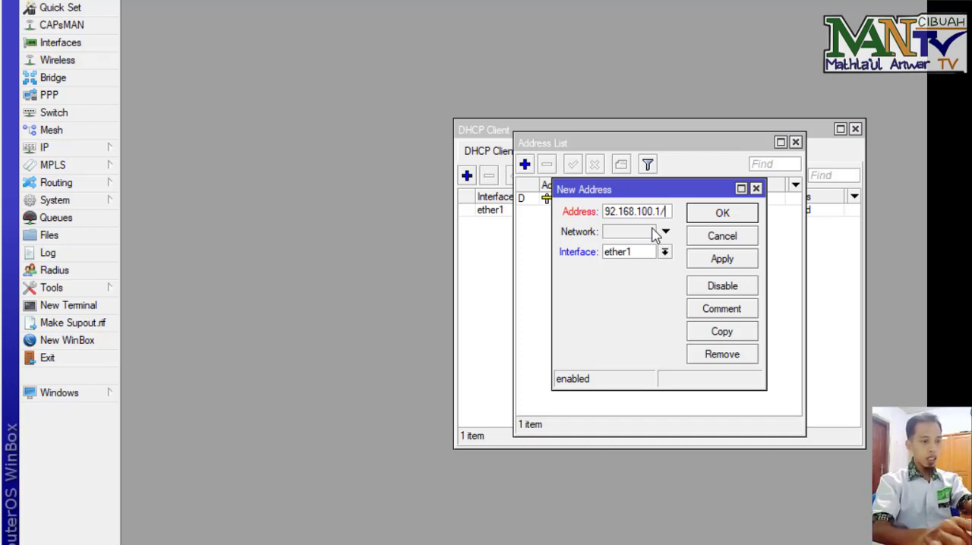
pyautogui.write('25')
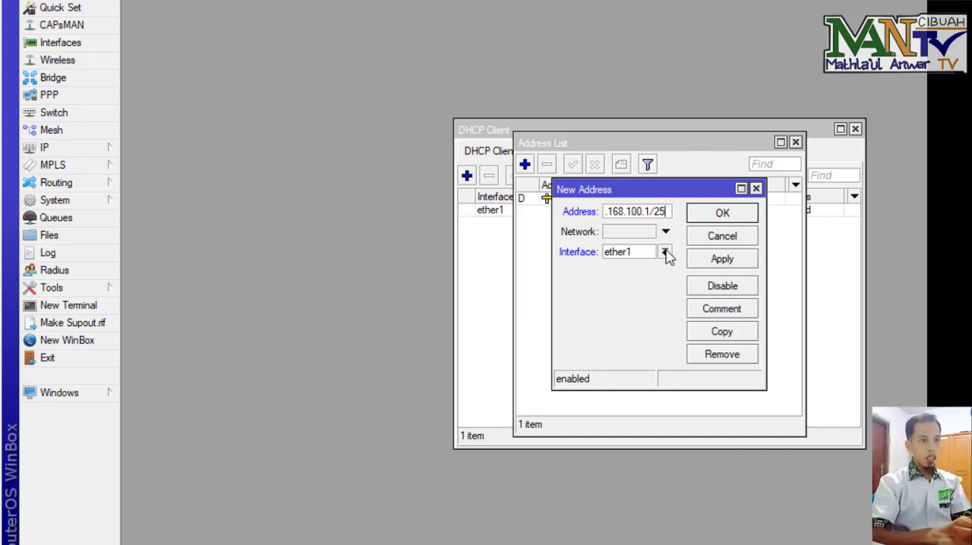
pyautogui.click(664, 252)
pyautogui.click(654, 278)
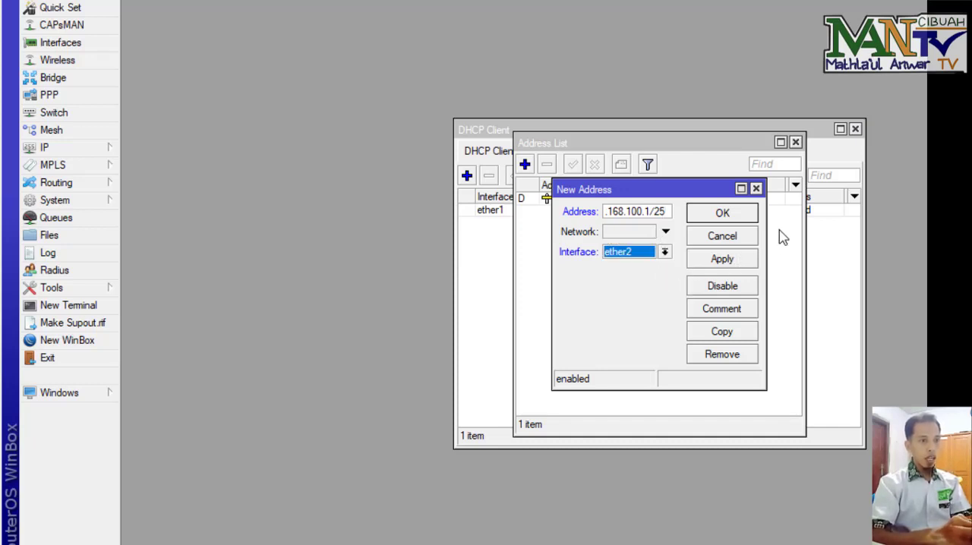
pyautogui.moveTo(765, 232); pyautogui.dragTo(796, 231)
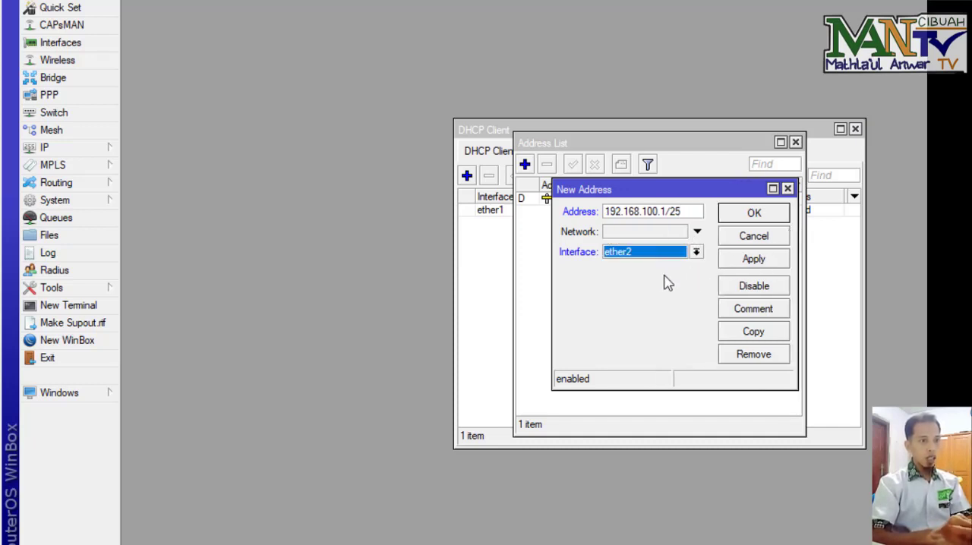
pyautogui.click(742, 218)
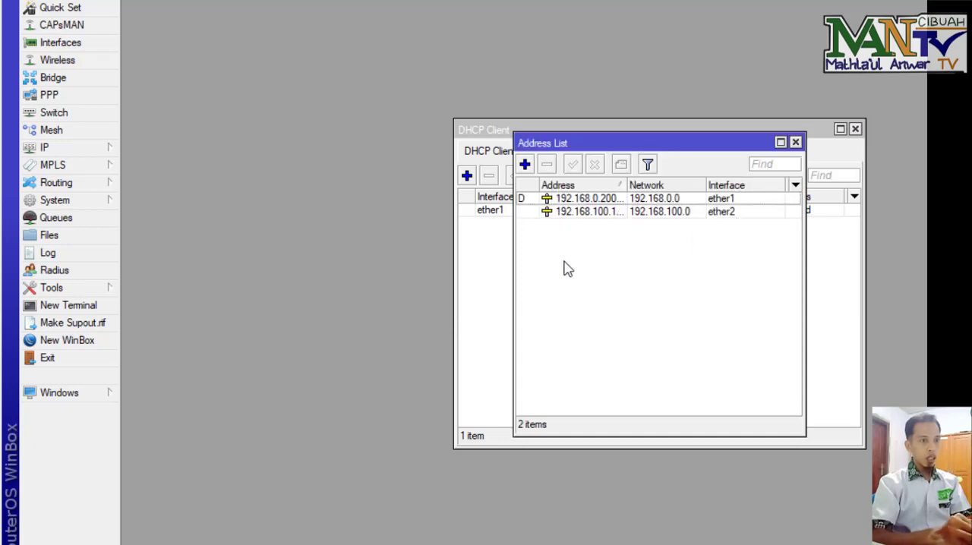
# Step: Add the IP address 192.168.200.1/24 on interface wlan1
pyautogui.click(524, 164)
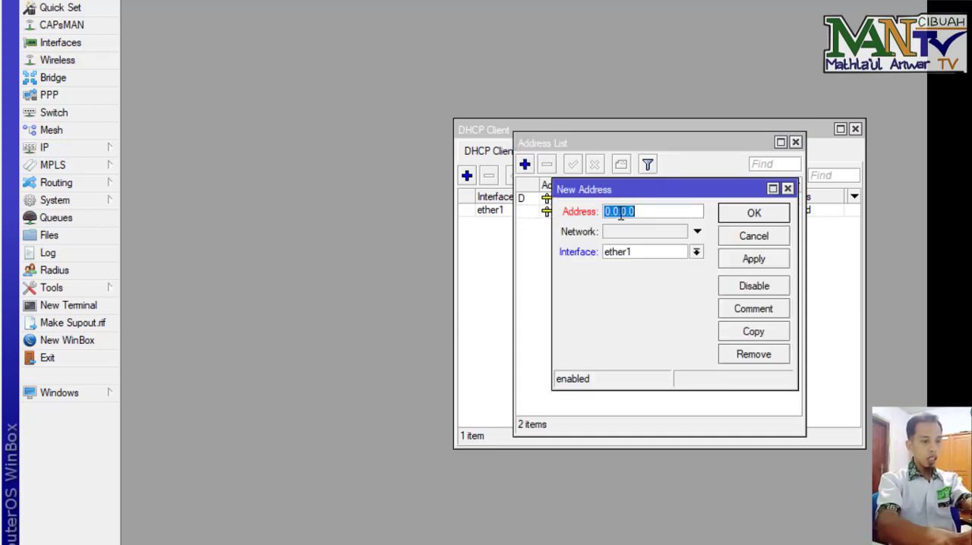
pyautogui.write('192.16')
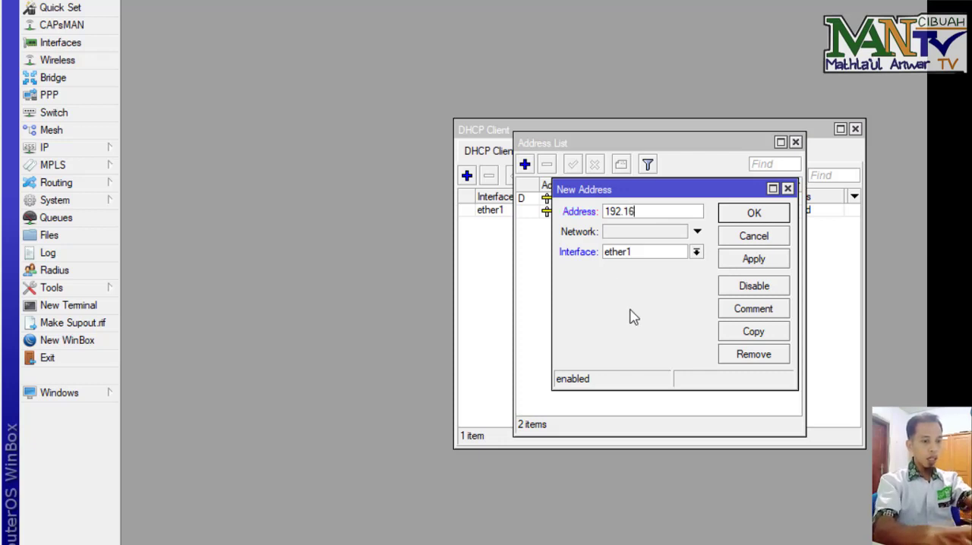
pyautogui.write('8.2')
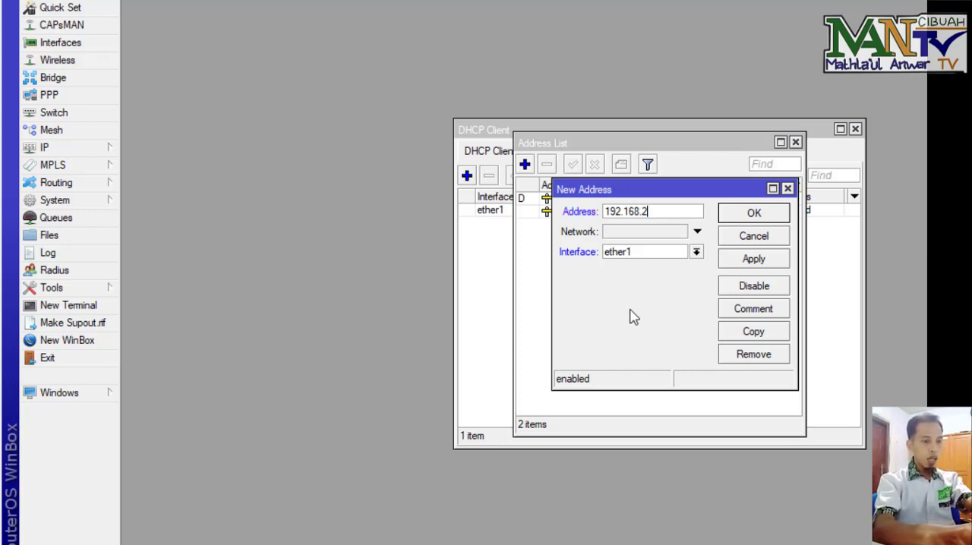
pyautogui.write('0.')
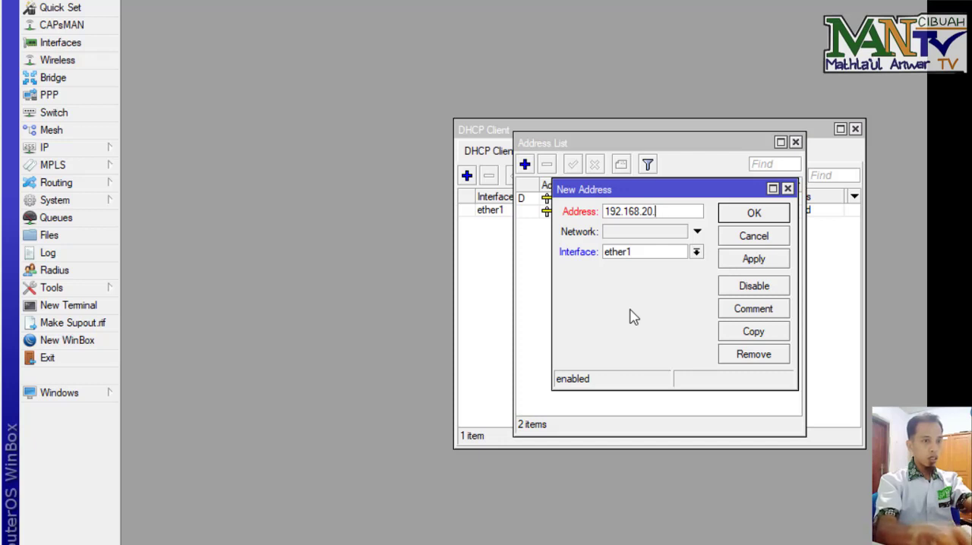
pyautogui.press('BackSpace')
pyautogui.write('0.1/24')
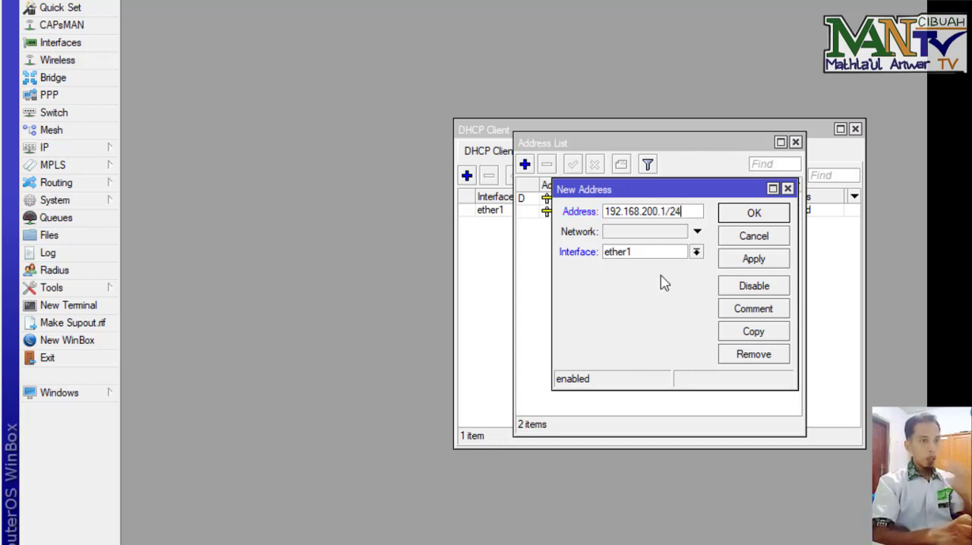
pyautogui.click(696, 251)
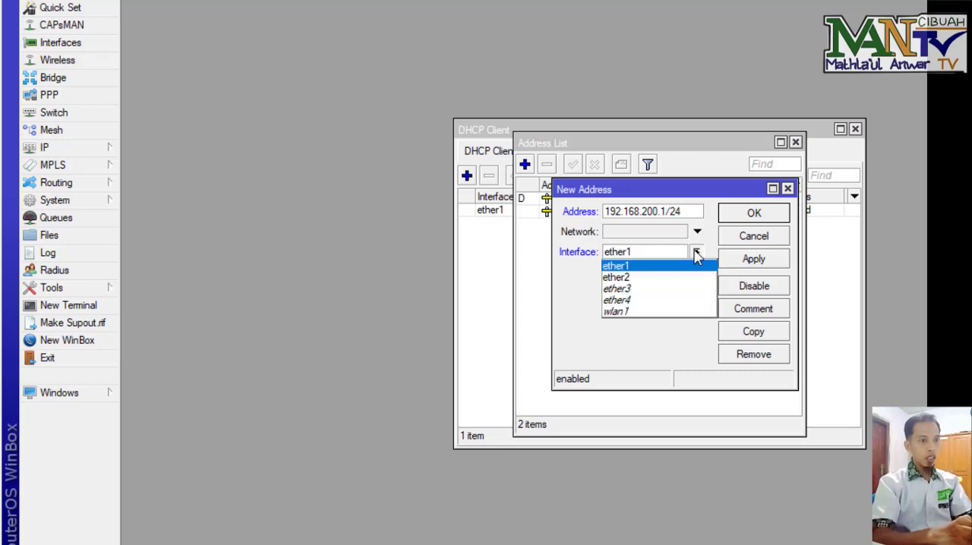
pyautogui.click(656, 310)
pyautogui.click(730, 215)
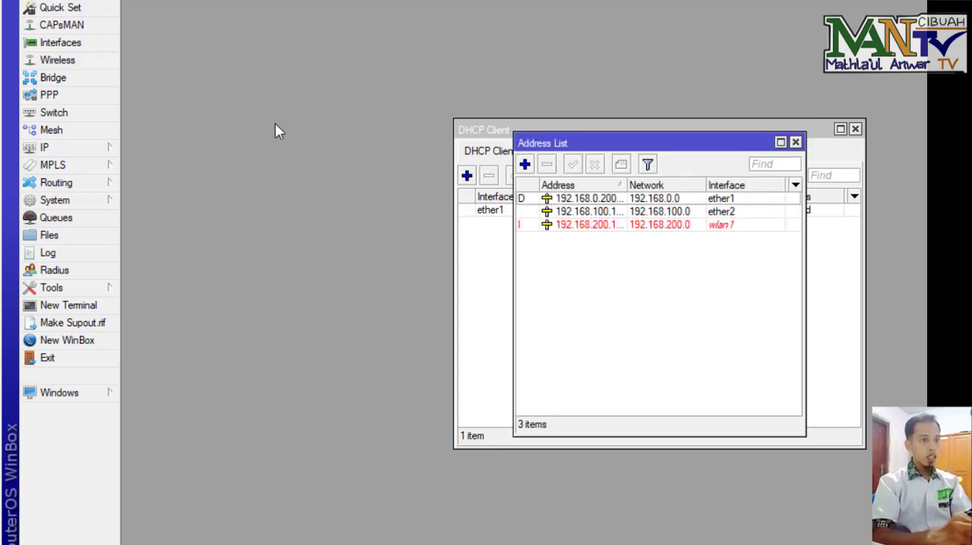
# Step: Open the DHCP Server list and run DHCP Setup on interface ether2, accepting the default gateway
pyautogui.click(104, 153)
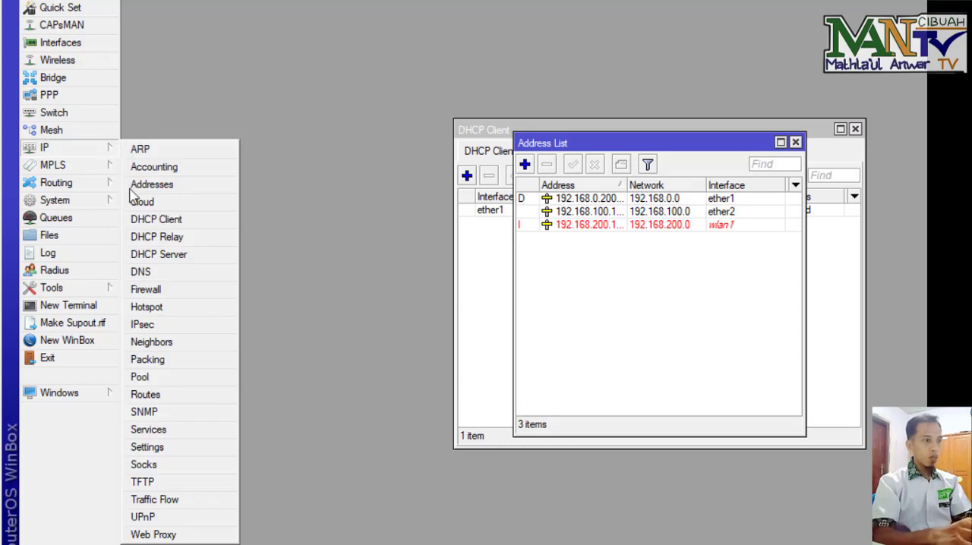
pyautogui.click(196, 259)
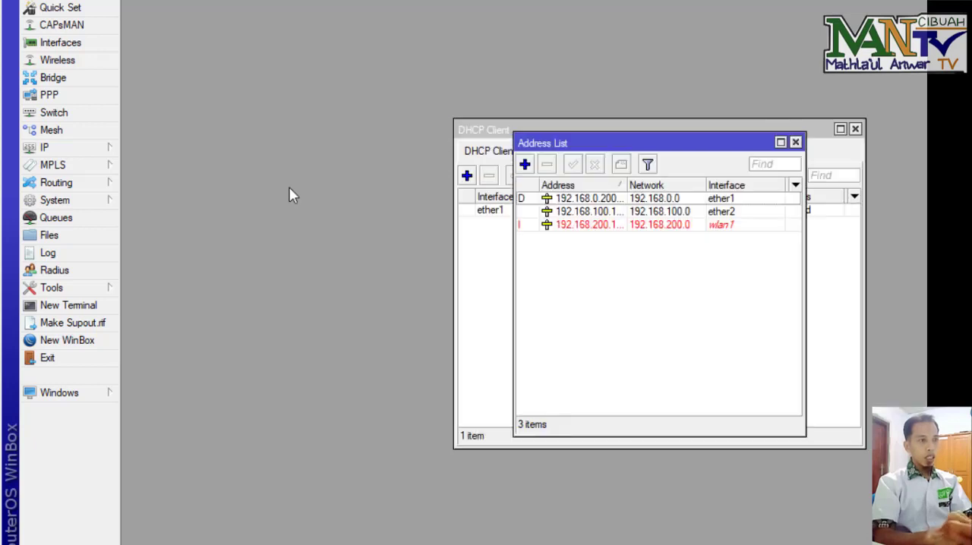
pyautogui.click(86, 149)
pyautogui.click(202, 257)
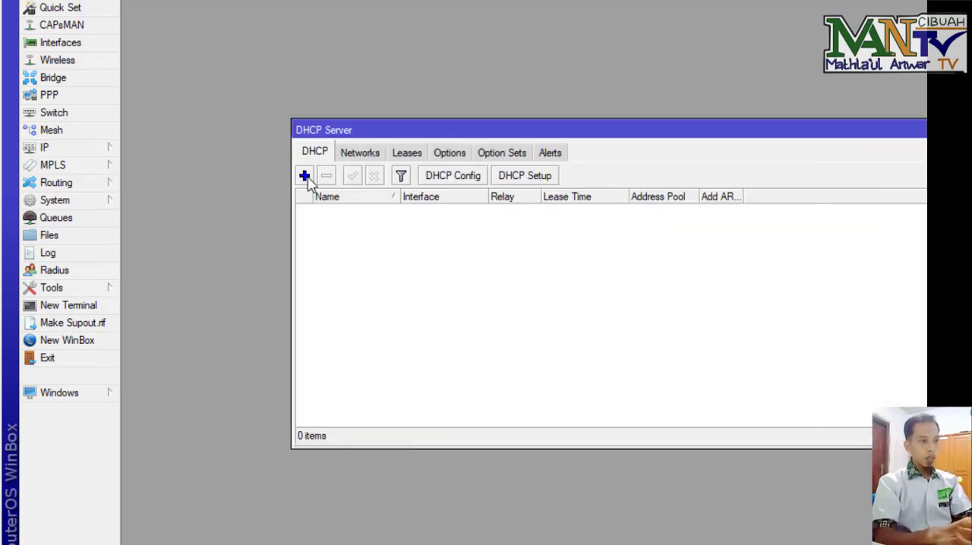
pyautogui.click(555, 177)
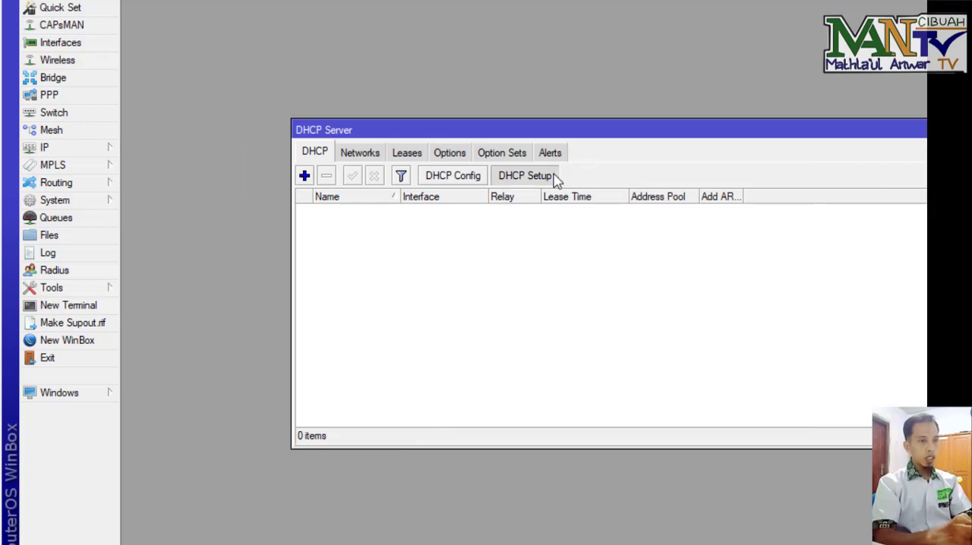
pyautogui.click(763, 284)
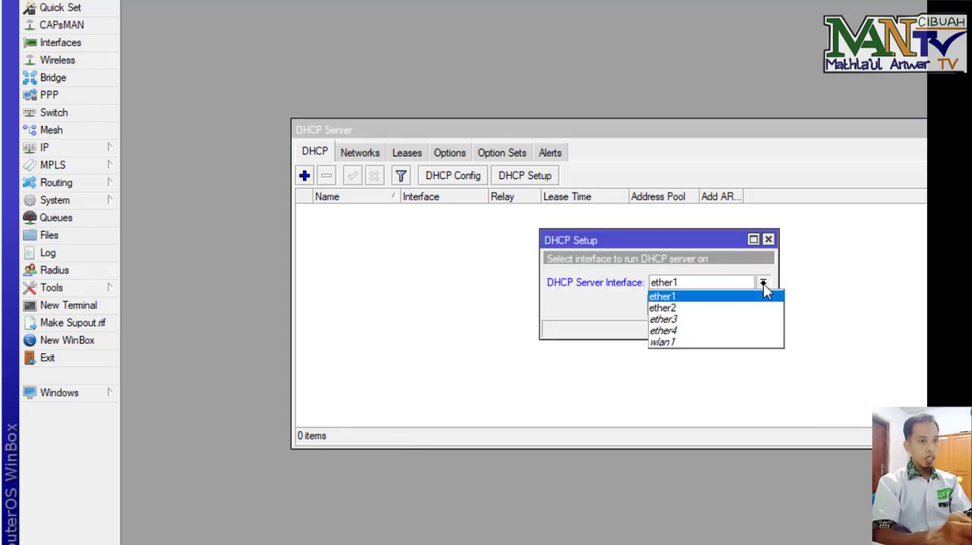
pyautogui.click(718, 308)
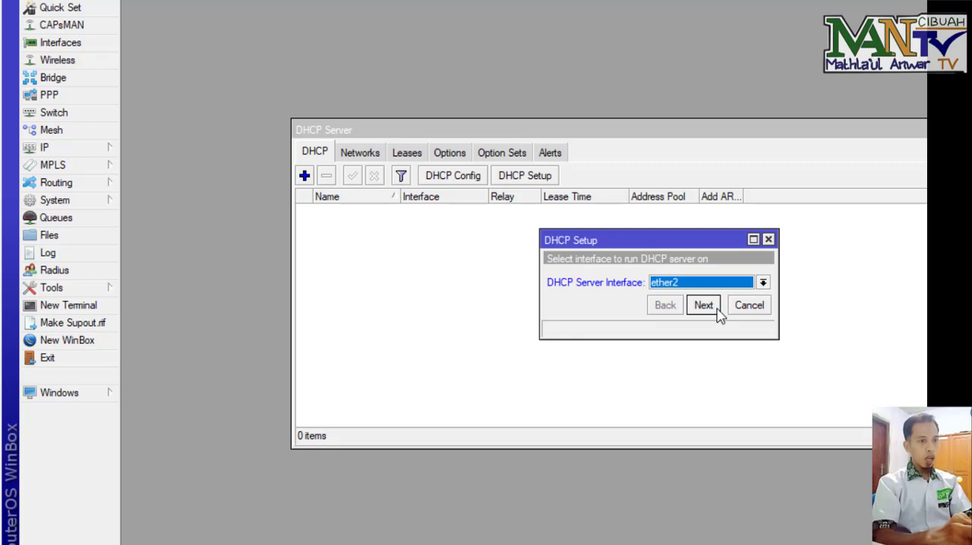
pyautogui.click(703, 305)
pyautogui.click(703, 305)
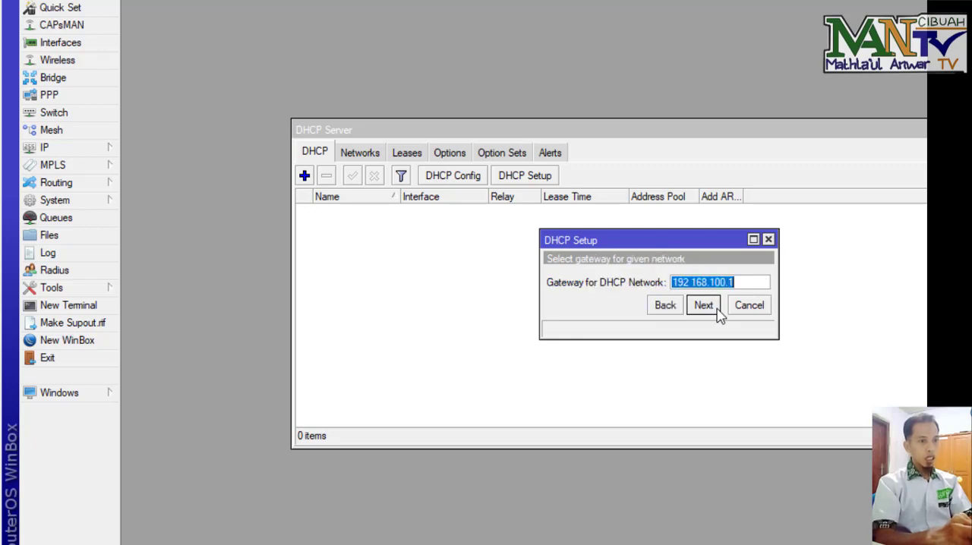
pyautogui.click(703, 305)
# Step: Set the addresses to give out to 192.168.100.2-192.168.100.101 and finish the DHCP setup with the remaining defaults
pyautogui.moveTo(777, 288); pyautogui.dragTo(844, 295)
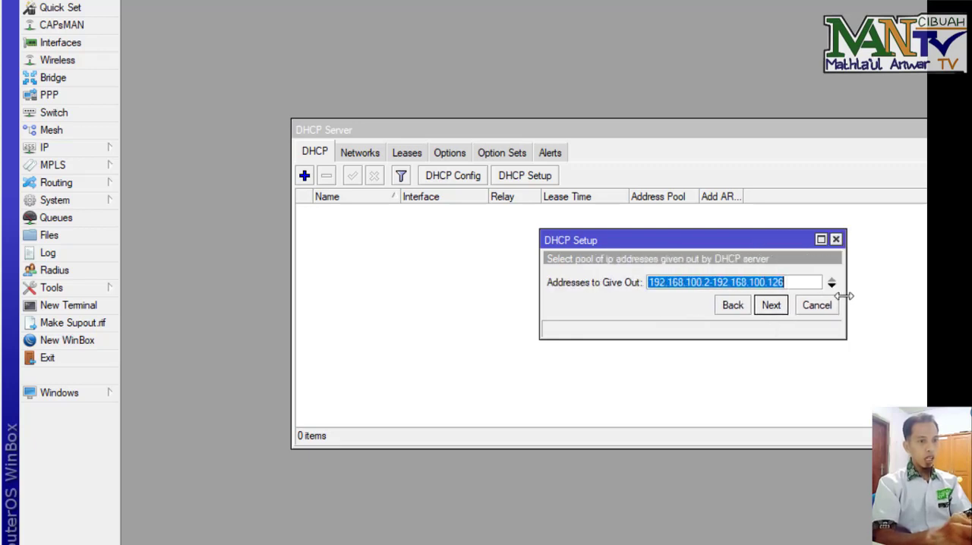
pyautogui.click(795, 285)
pyautogui.press('BackSpace')
pyautogui.press('BackSpace')
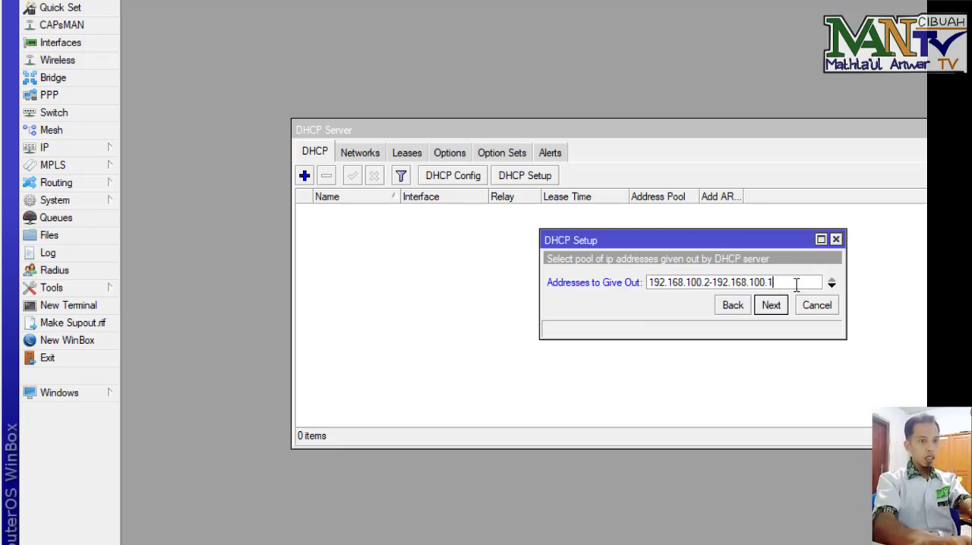
pyautogui.write('01')
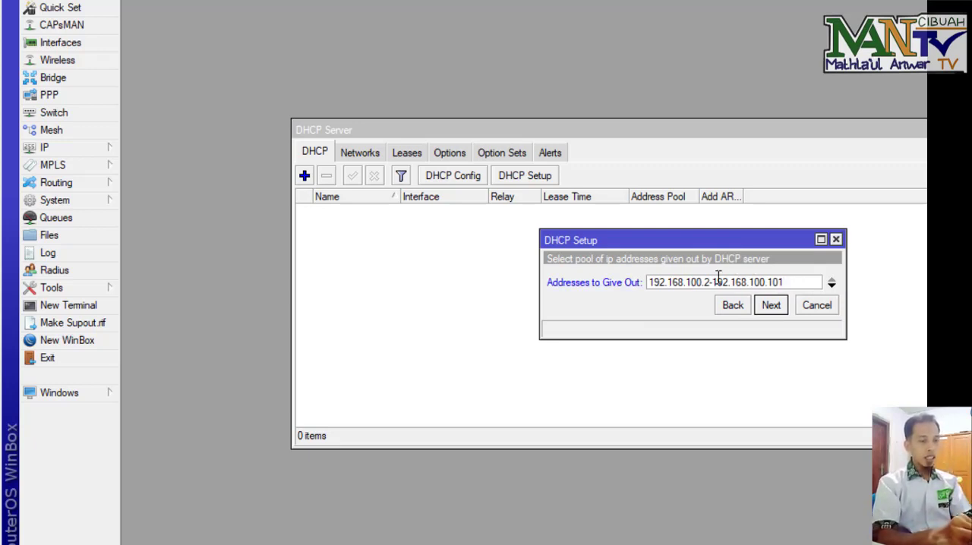
pyautogui.moveTo(686, 283); pyautogui.dragTo(712, 282)
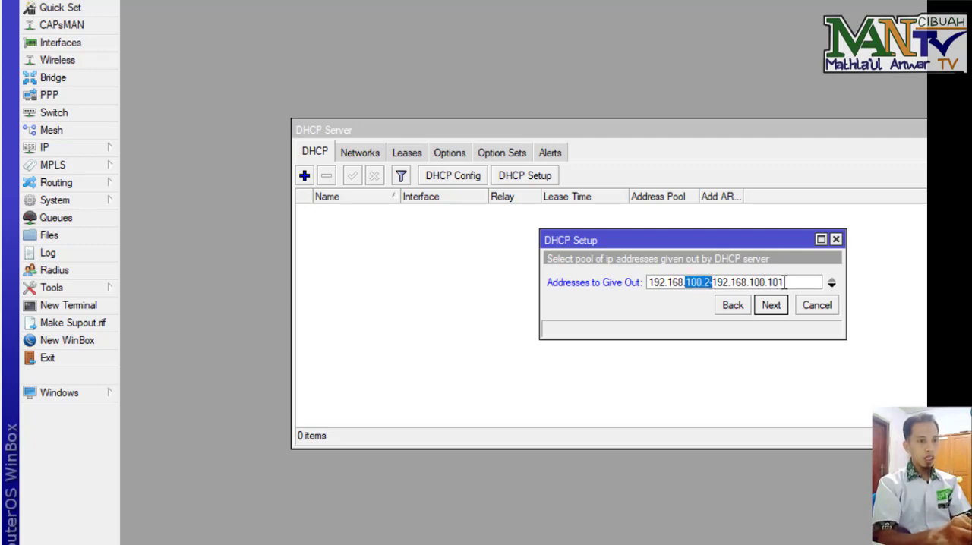
pyautogui.click(784, 282)
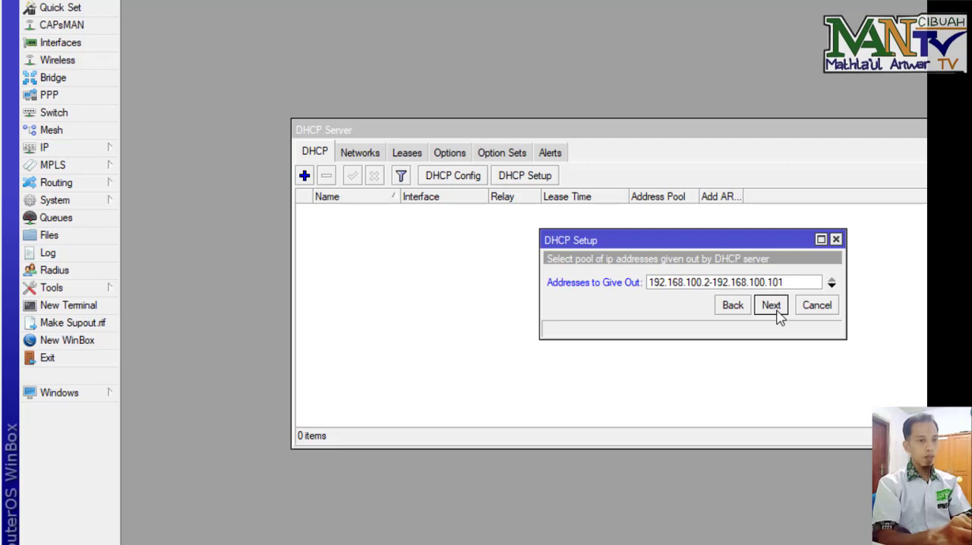
pyautogui.click(772, 306)
pyautogui.click(772, 307)
pyautogui.click(771, 307)
pyautogui.click(669, 283)
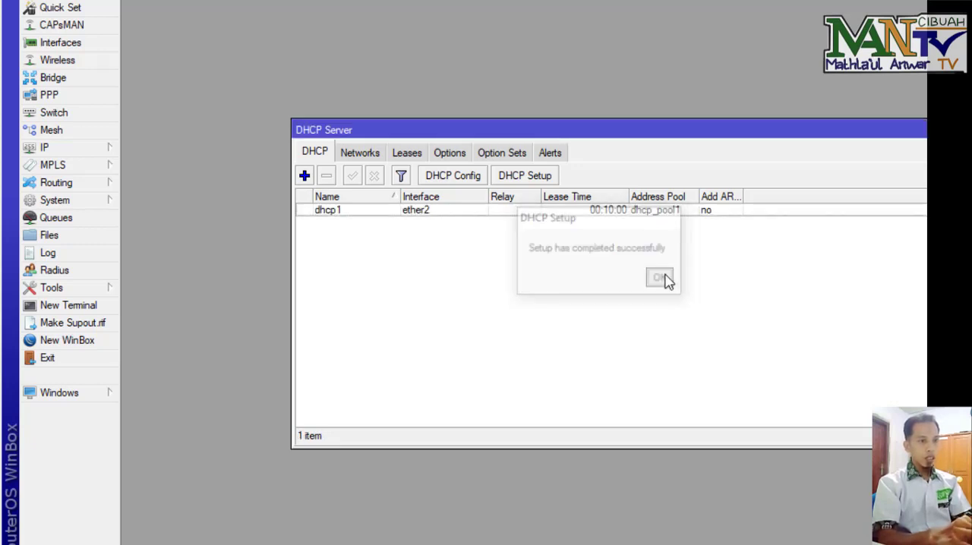
# Step: Run DHCP Setup again on interface wlan1, accepting the default gateway
pyautogui.click(550, 176)
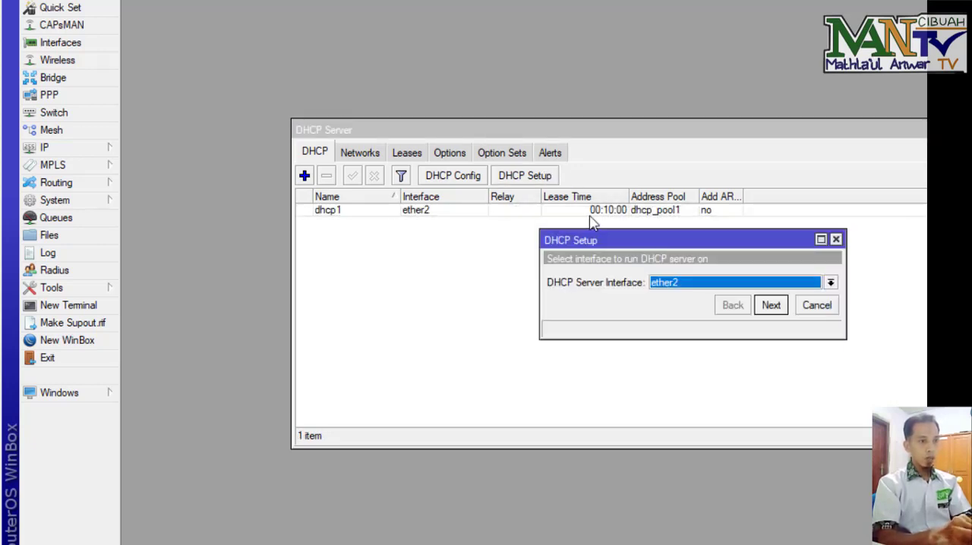
pyautogui.click(831, 283)
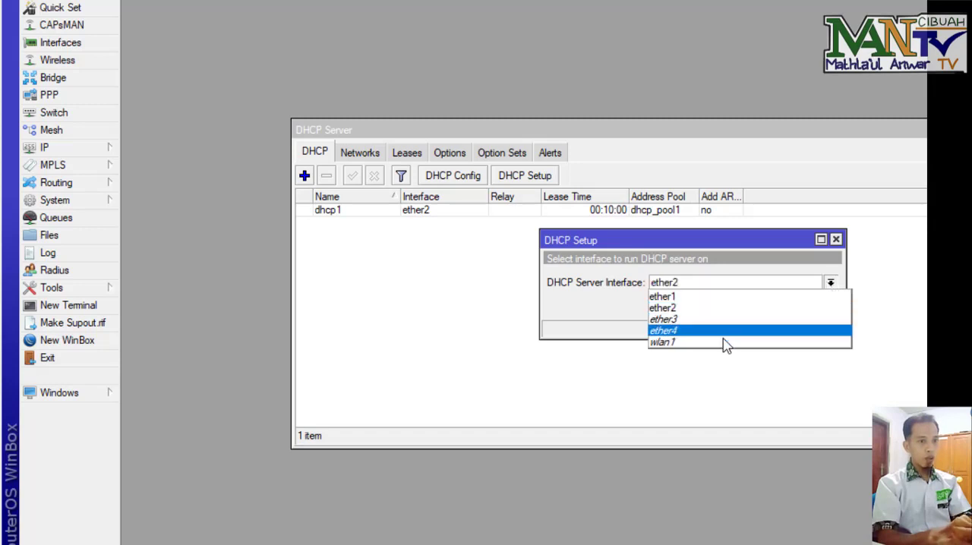
pyautogui.click(722, 342)
pyautogui.click(771, 306)
pyautogui.click(772, 305)
pyautogui.click(771, 306)
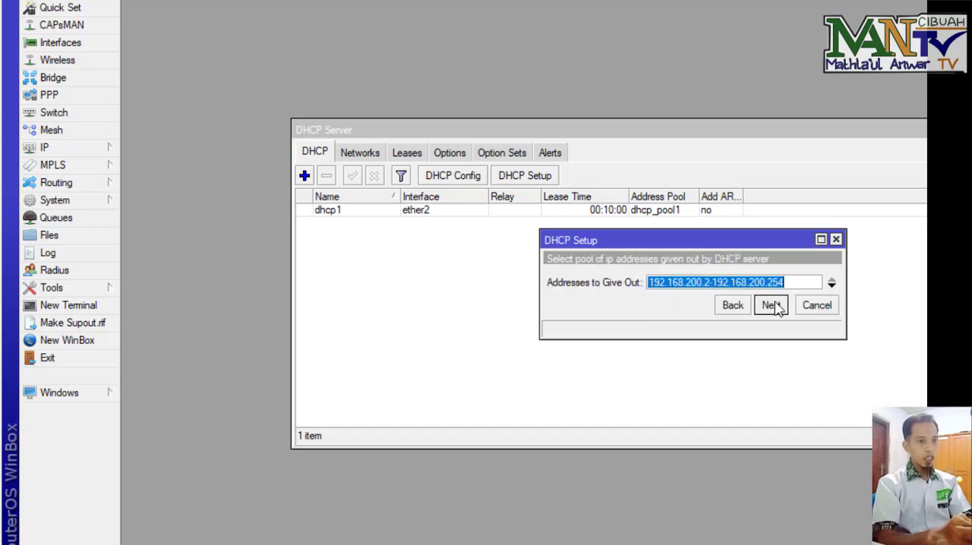
# Step: Set the addresses to give out to 192.168.200.2-192.168.200.101 and finish the DHCP setup with the remaining defaults
pyautogui.press('End')
pyautogui.press('BackSpace')
pyautogui.press('BackSpace')
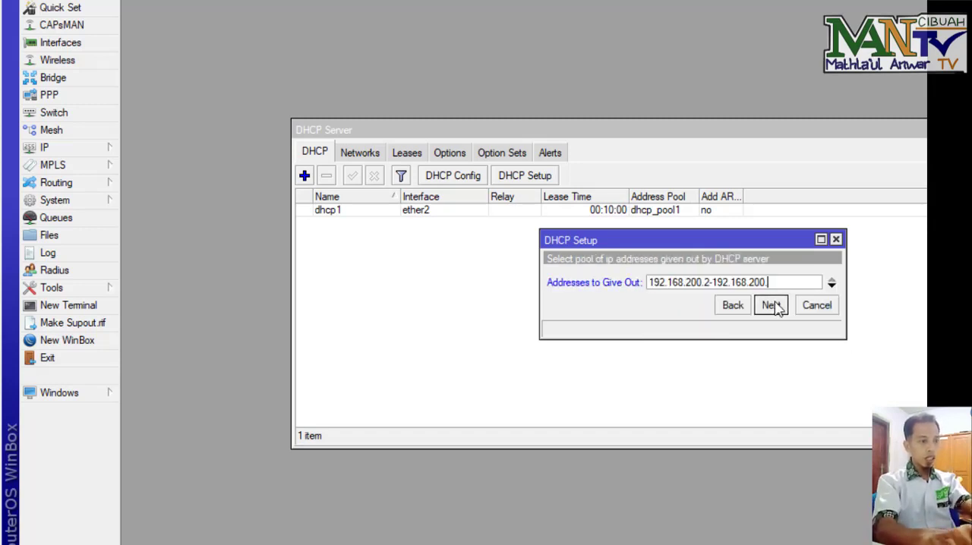
pyautogui.write('101')
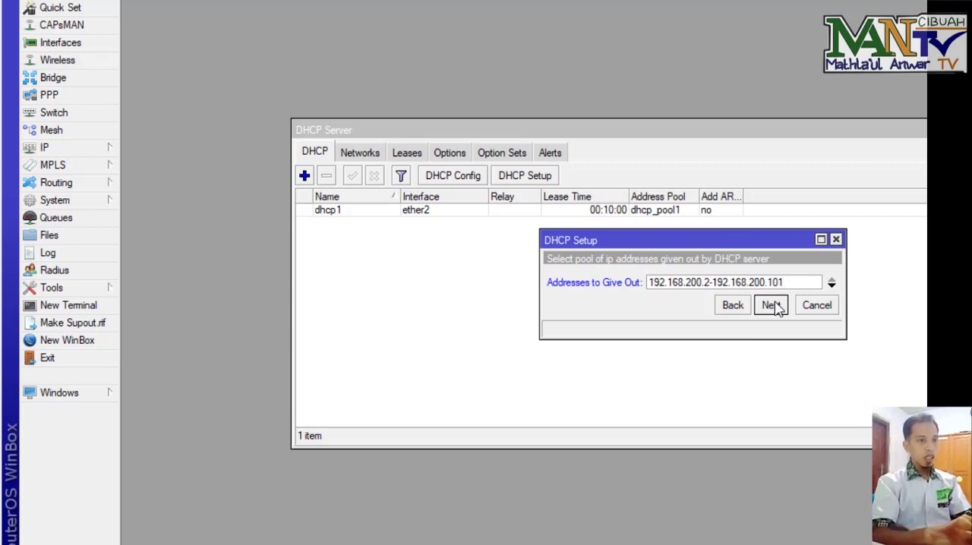
pyautogui.click(773, 306)
pyautogui.click(773, 305)
pyautogui.click(773, 305)
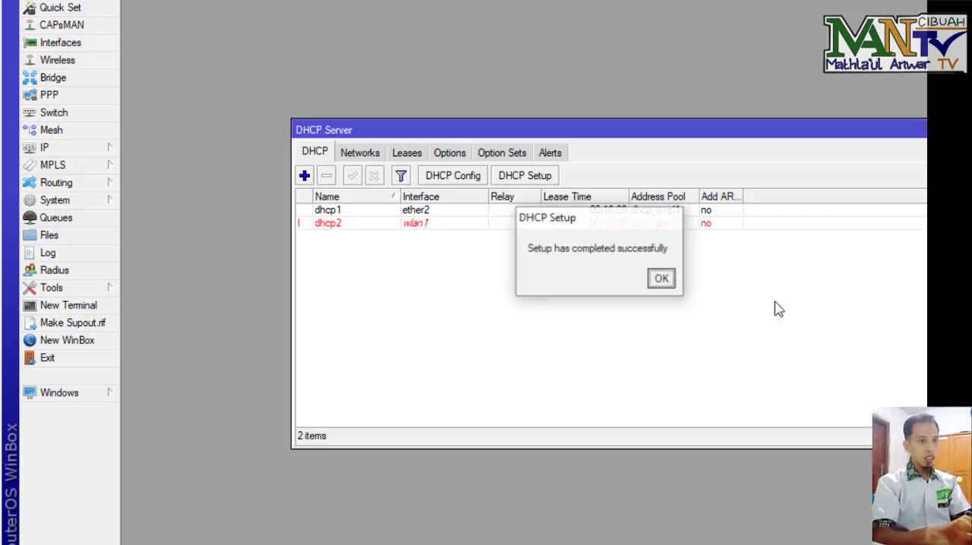
pyautogui.click(663, 280)
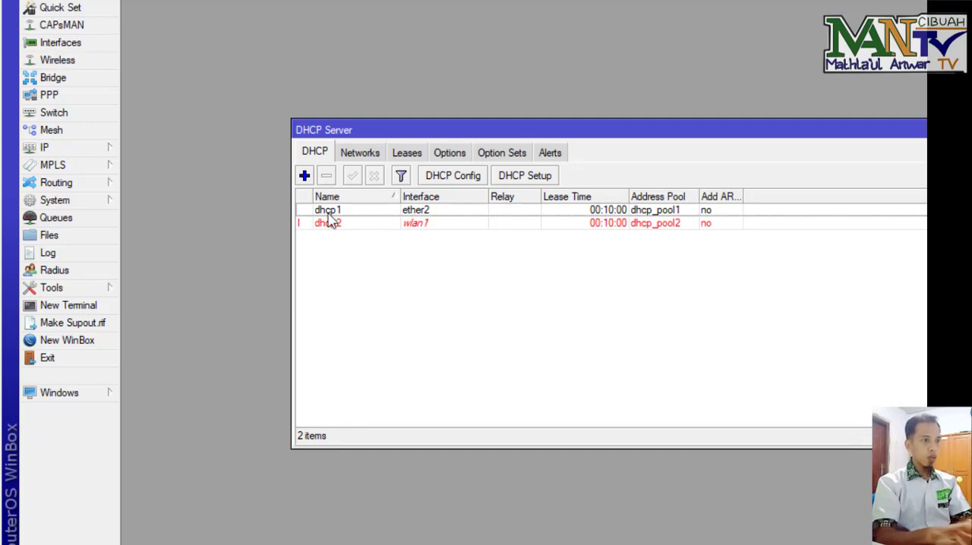
# Step: Open the wireless interfaces list and enable the wlan1 interface
pyautogui.click(57, 61)
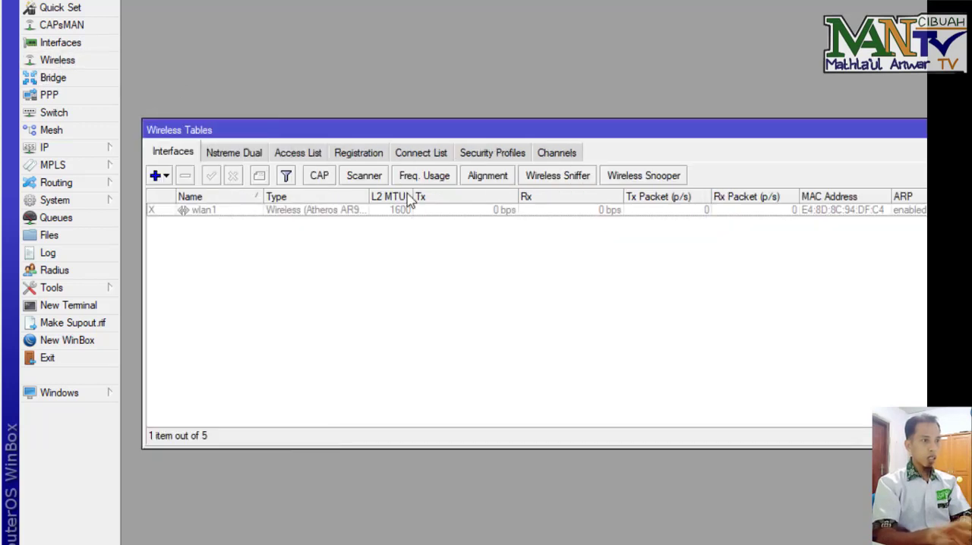
pyautogui.click(204, 213)
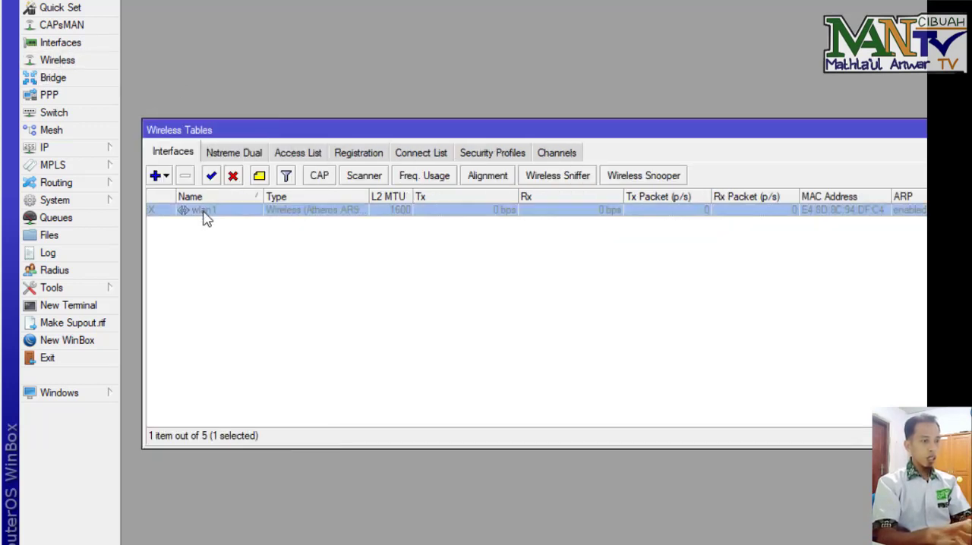
pyautogui.click(213, 179)
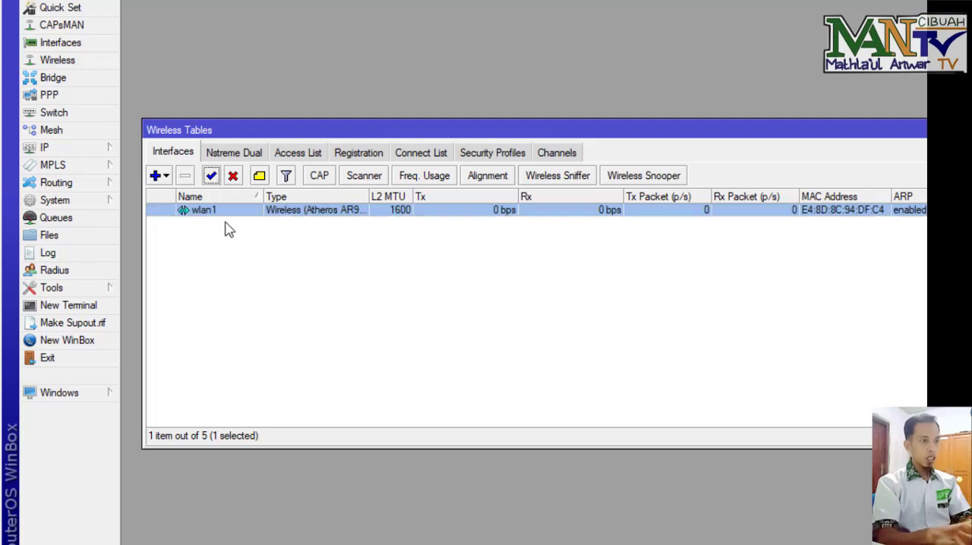
pyautogui.click(255, 259)
# Step: Open wlan1's wireless settings and set the mode to ap bridge and the band to 2GHz-B/G/N
pyautogui.doubleClick(227, 215)
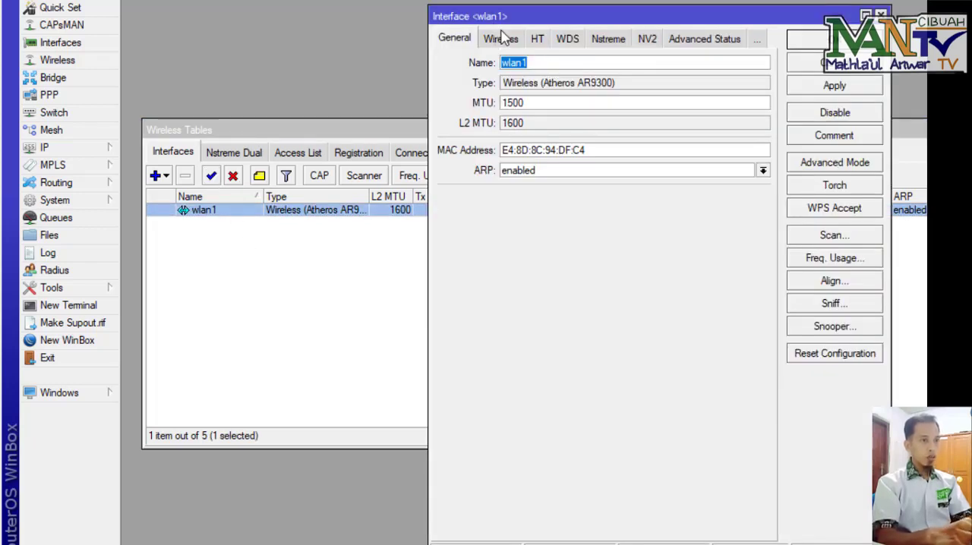
pyautogui.click(501, 39)
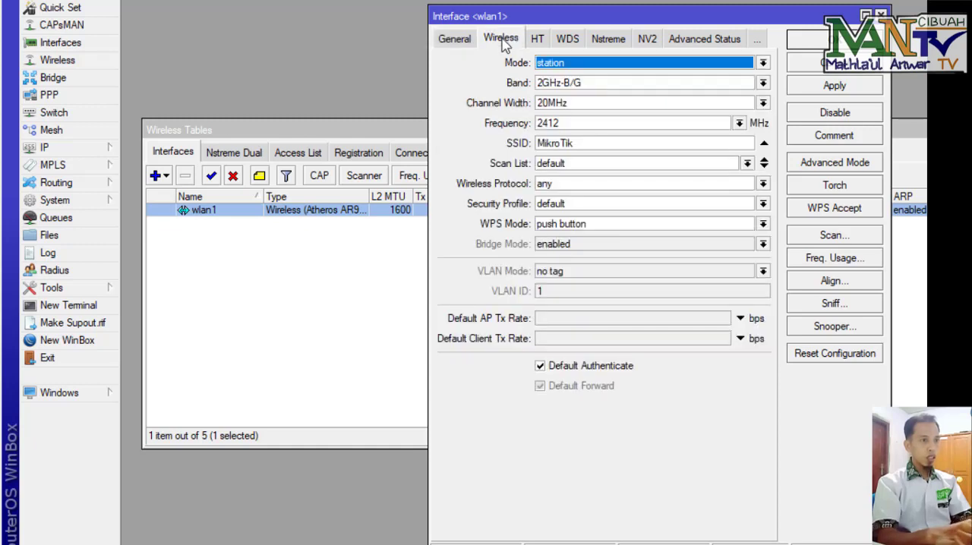
pyautogui.click(630, 65)
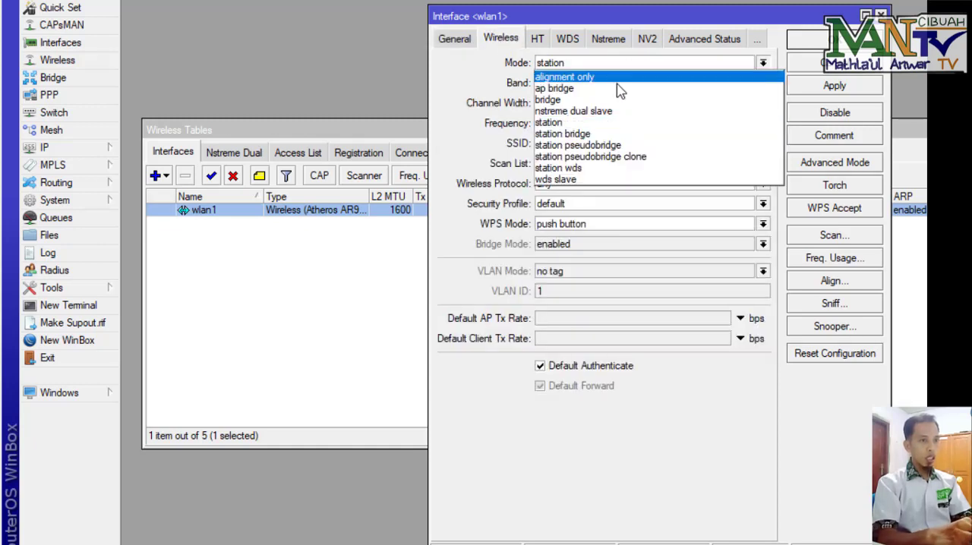
pyautogui.click(620, 89)
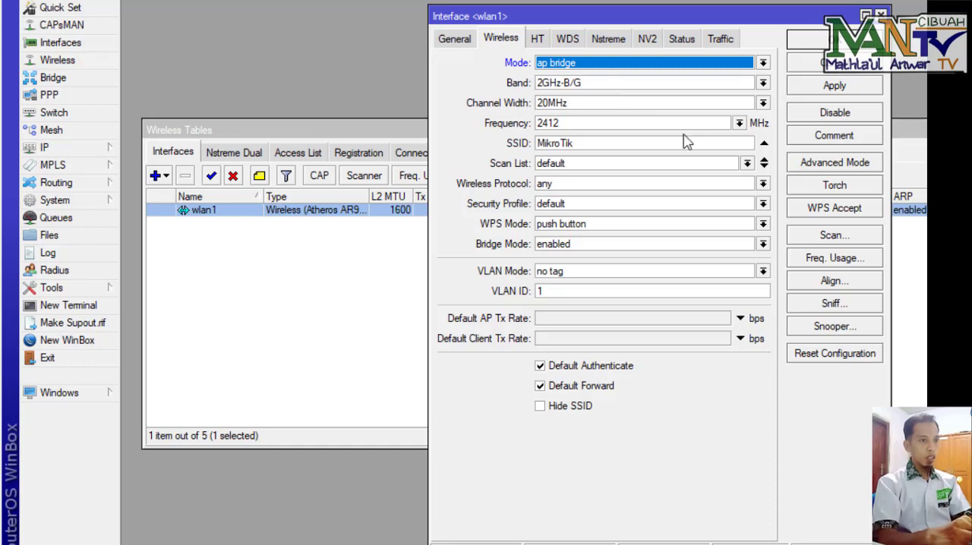
pyautogui.click(607, 88)
pyautogui.click(596, 144)
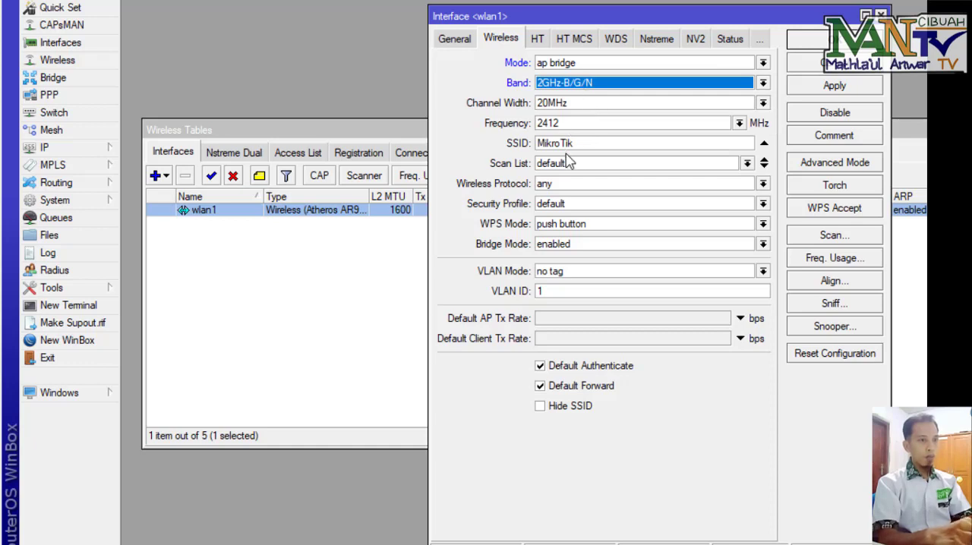
# Step: Set the wlan1 SSID to namasiswa@proxyUKK and save the interface settings
pyautogui.moveTo(579, 148); pyautogui.dragTo(399, 122)
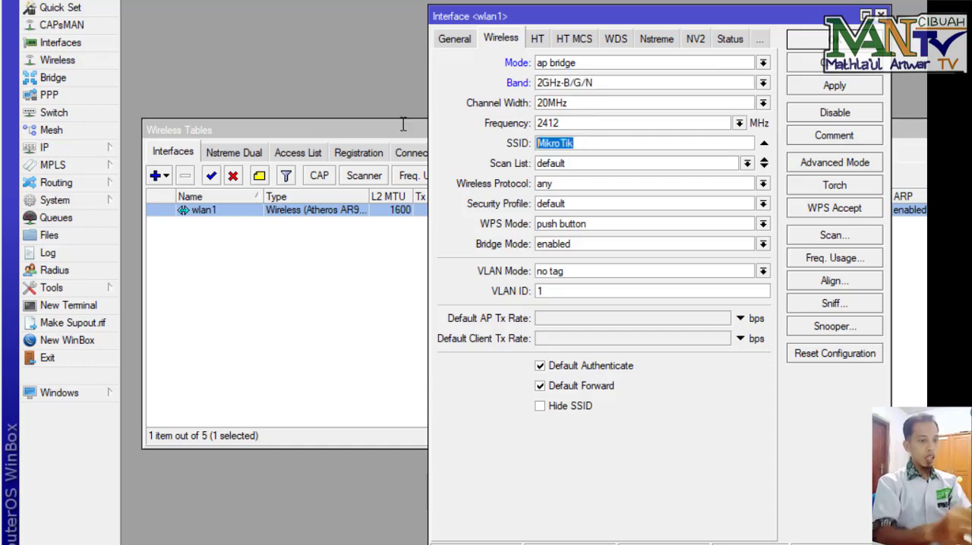
pyautogui.write('nama')
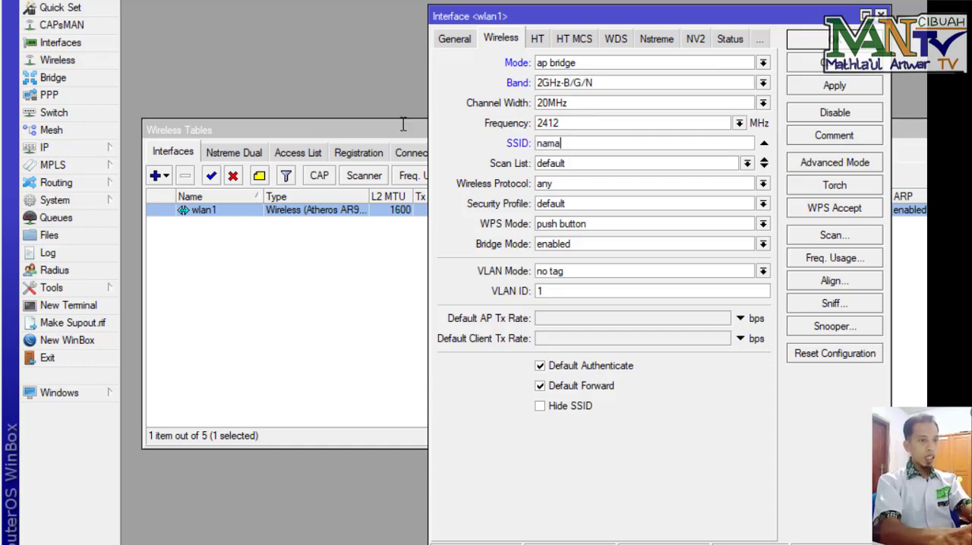
pyautogui.write('siswa')
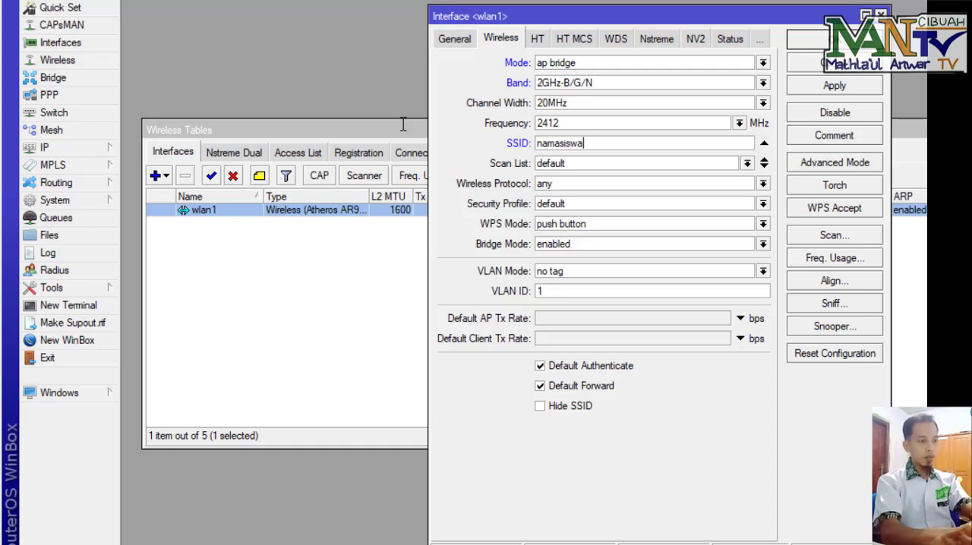
pyautogui.write('@pro')
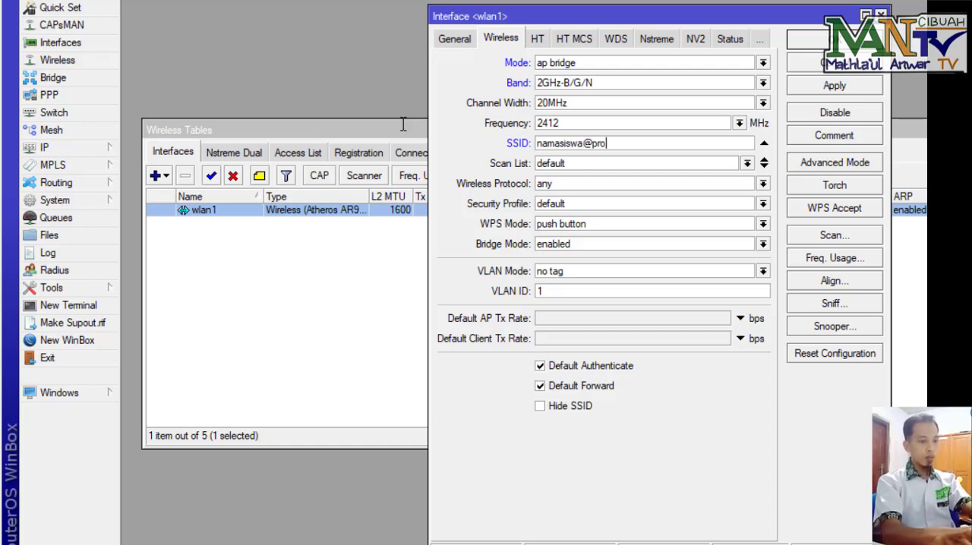
pyautogui.write('xyUKK')
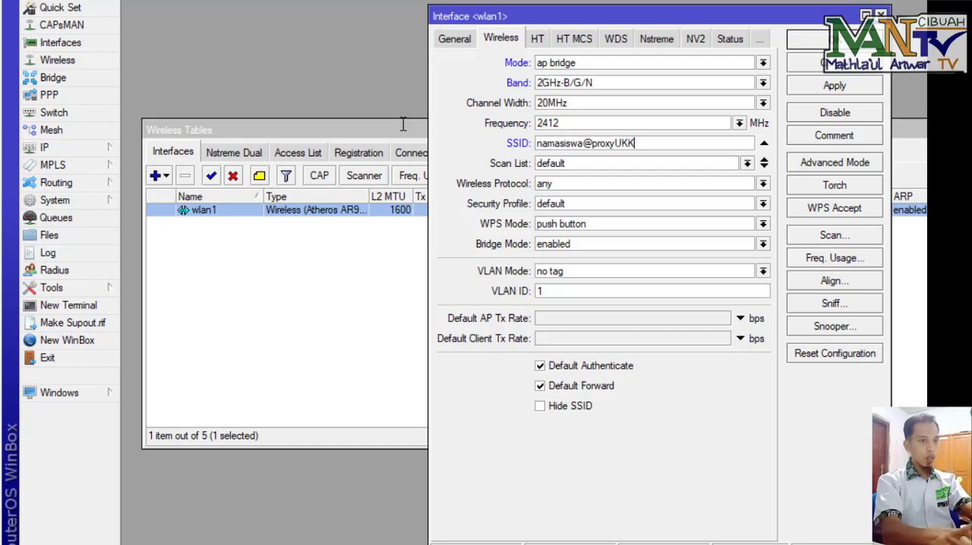
pyautogui.click(813, 40)
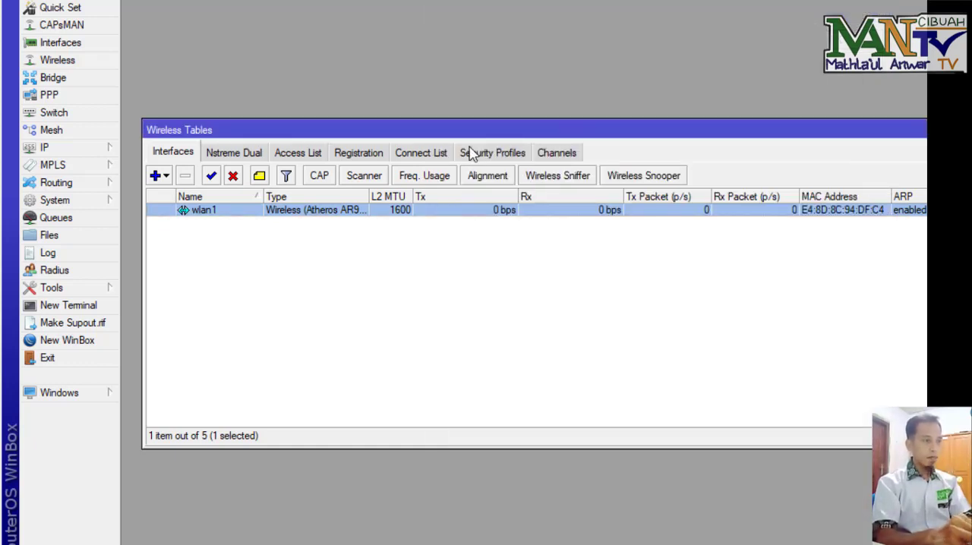
# Step: Open the DNS settings, set the server to 8.8.8.8, allow remote requests and save
pyautogui.click(109, 154)
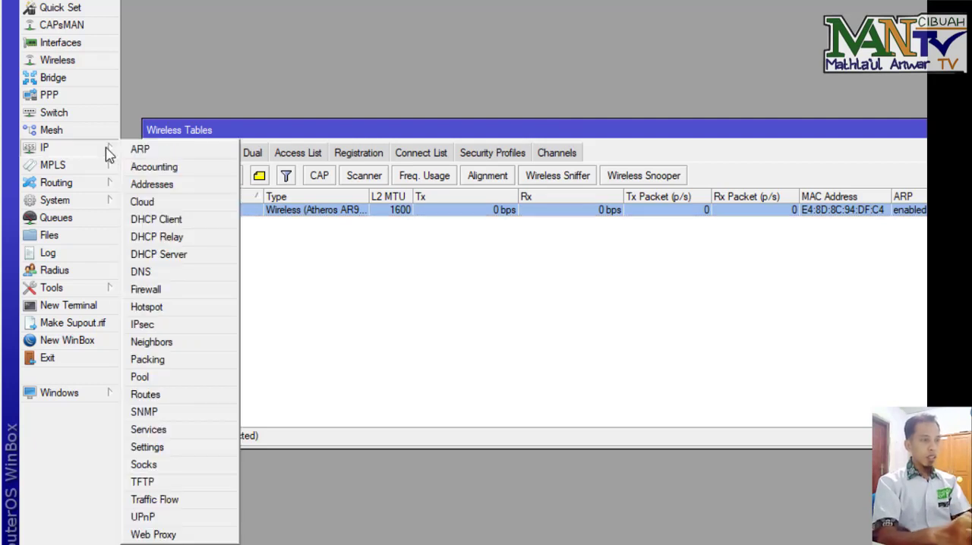
pyautogui.click(176, 275)
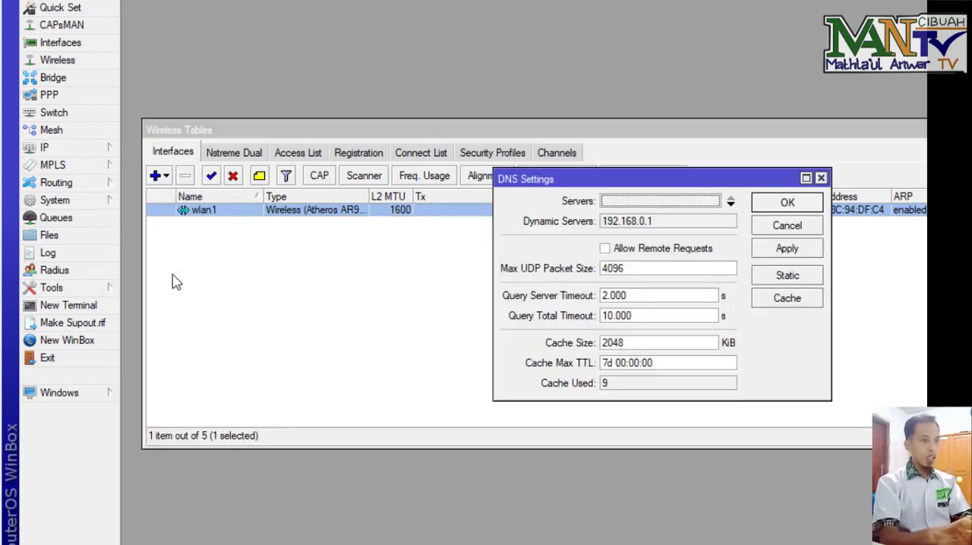
pyautogui.click(649, 204)
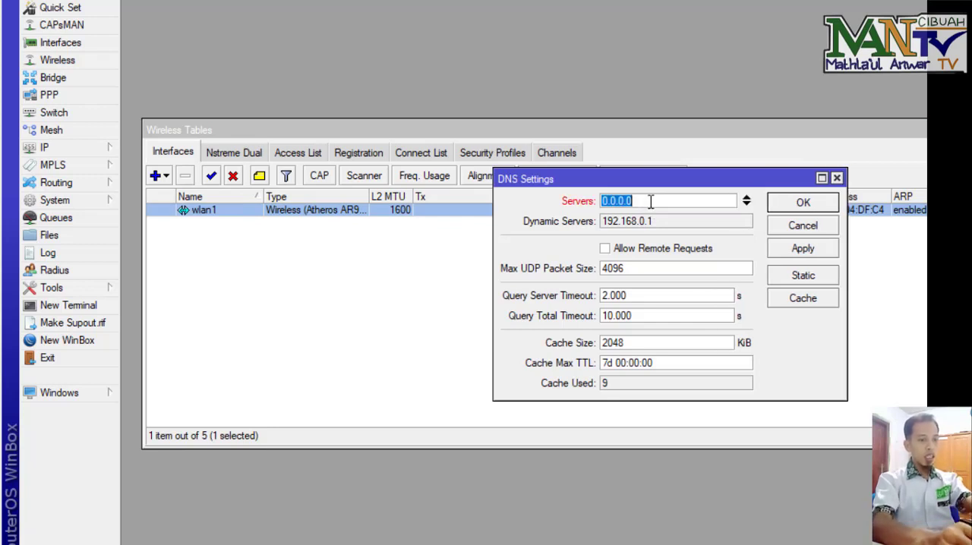
pyautogui.write('8.8.8.8')
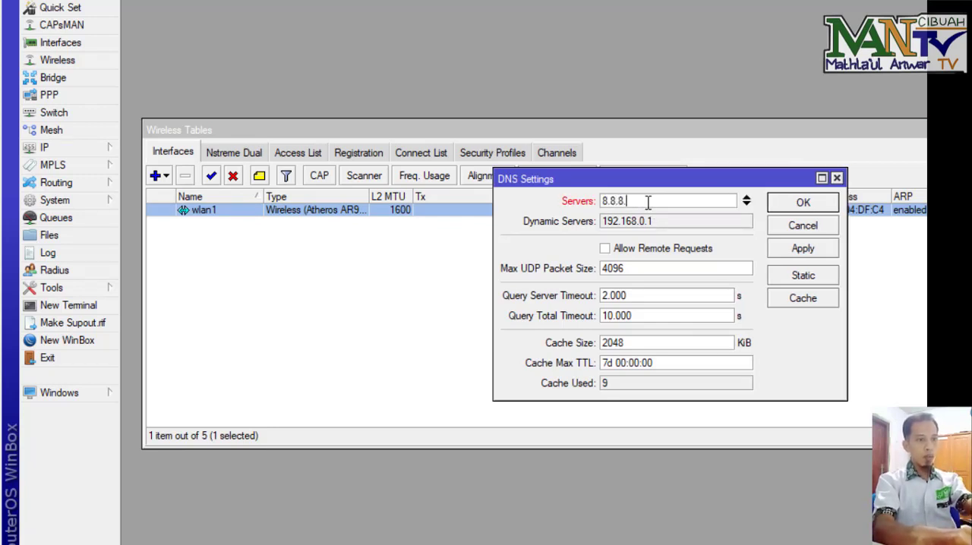
pyautogui.click(619, 249)
pyautogui.click(804, 204)
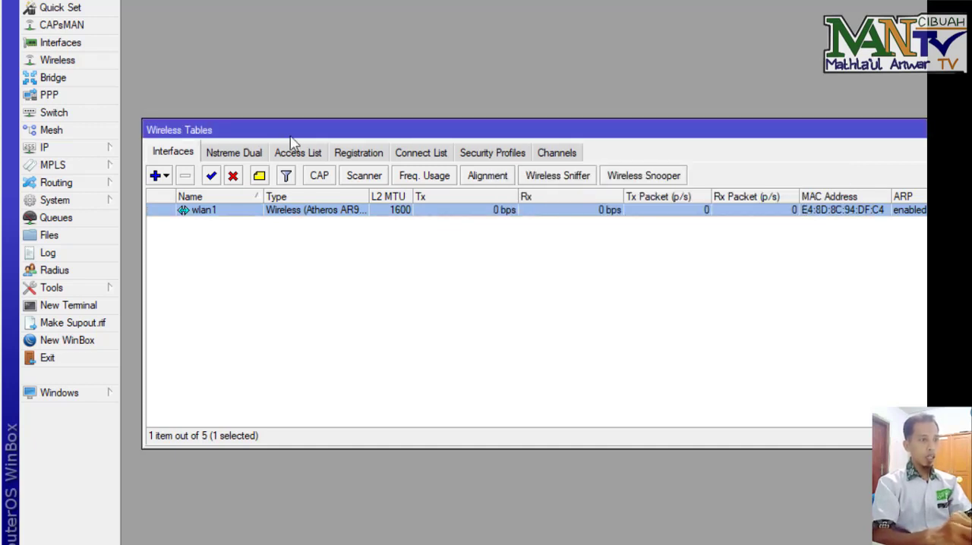
# Step: Enable the SNTP client with primary NTP server 203.160.128.3 and save it
pyautogui.click(113, 149)
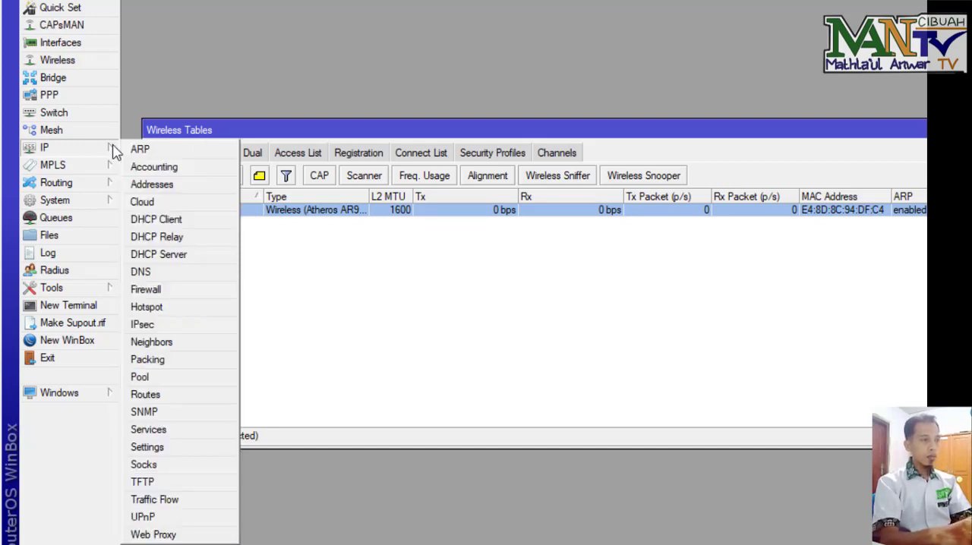
pyautogui.click(86, 201)
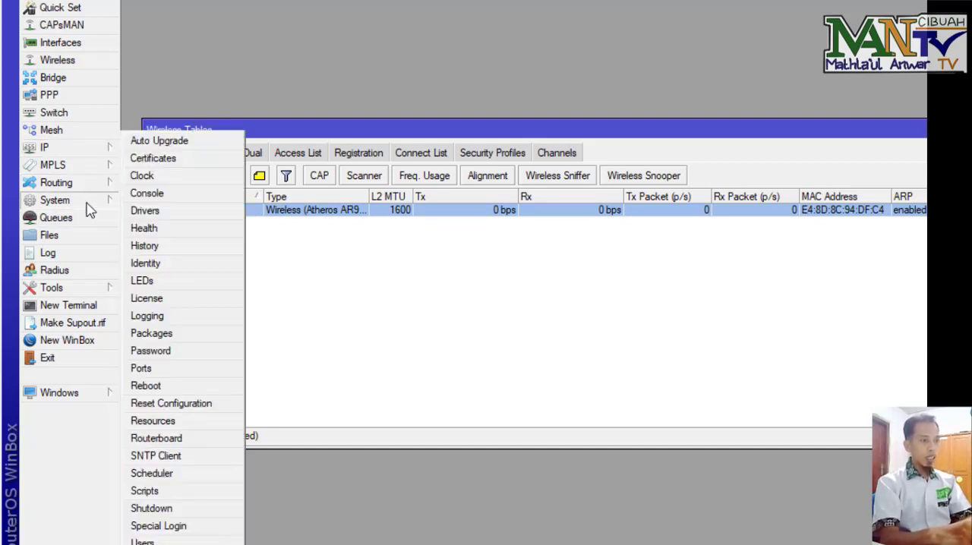
pyautogui.click(190, 460)
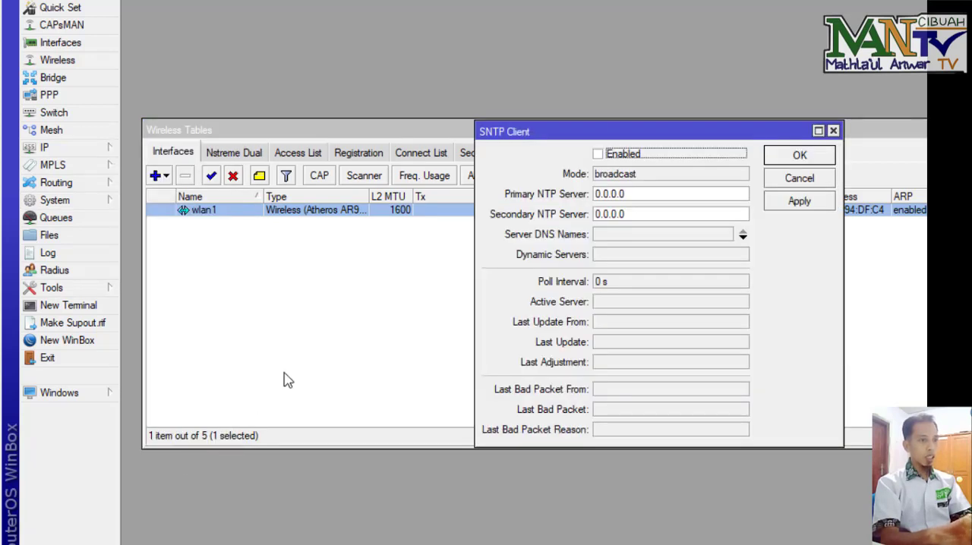
pyautogui.click(598, 155)
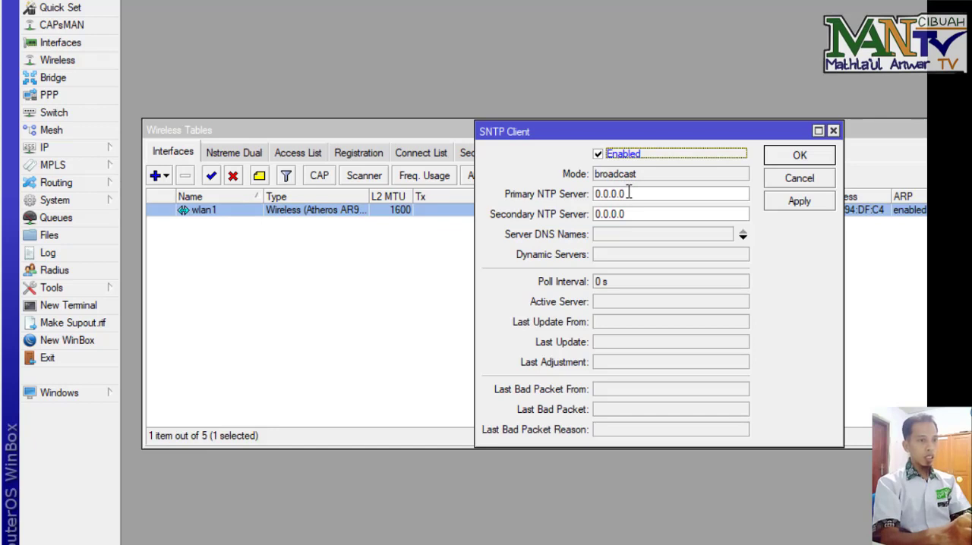
pyautogui.moveTo(628, 193); pyautogui.dragTo(552, 197)
pyautogui.write('20')
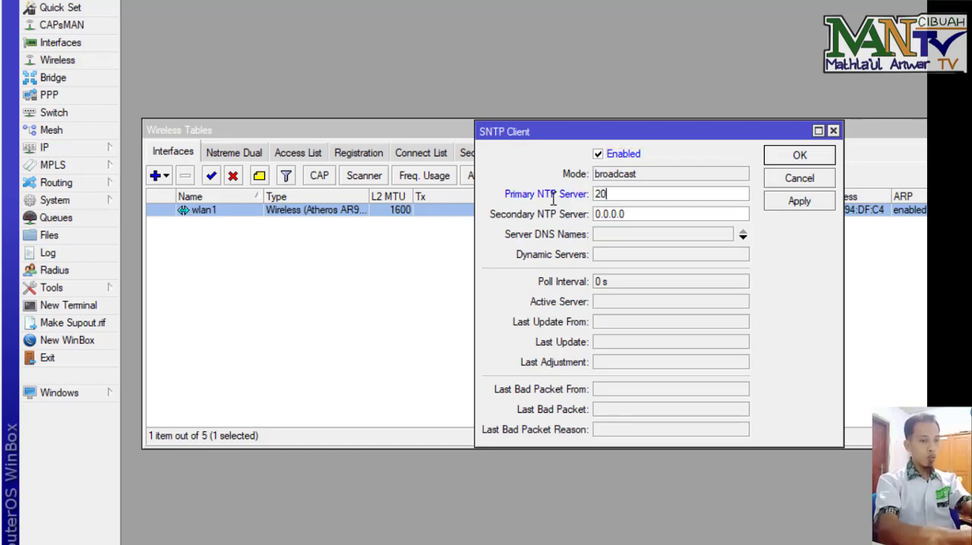
pyautogui.write('3.1')
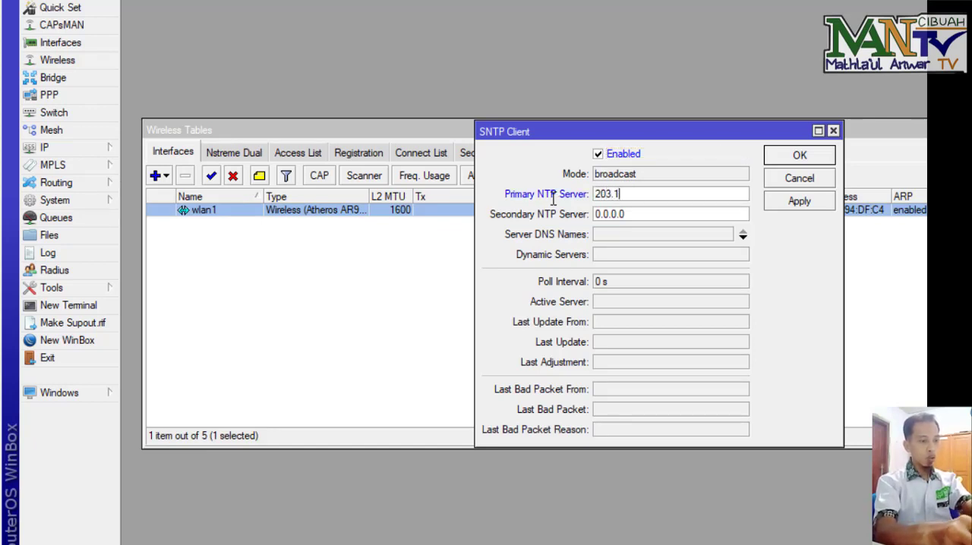
pyautogui.write('6')
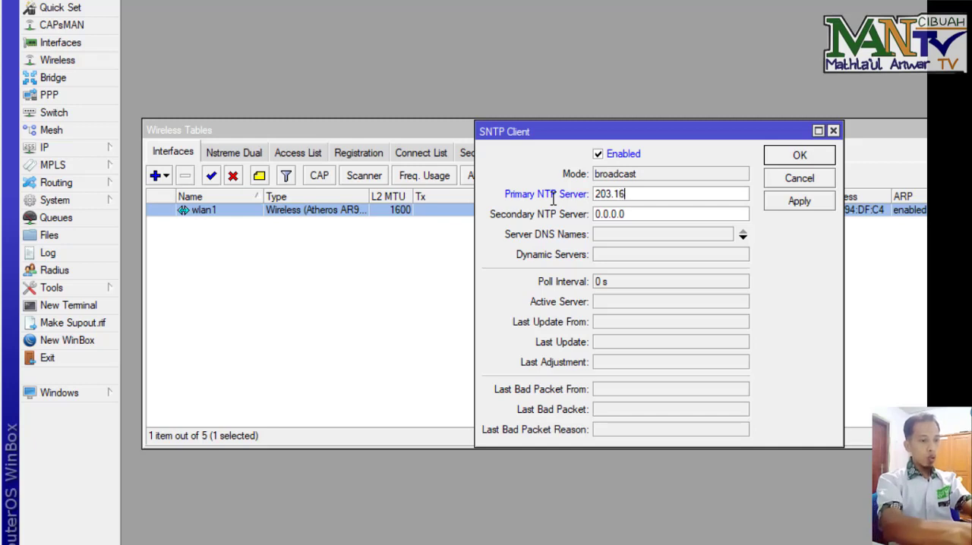
pyautogui.write('0.128.3')
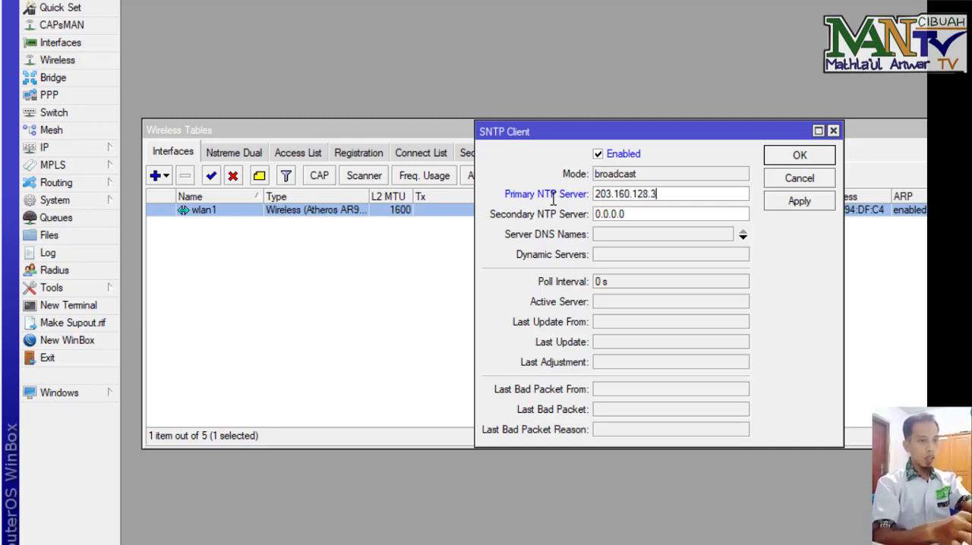
pyautogui.click(782, 159)
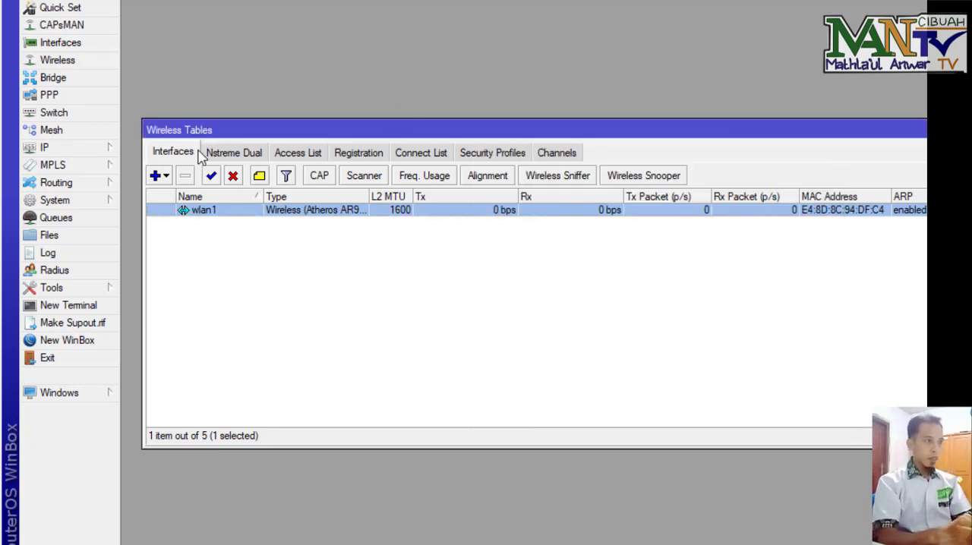
# Step: Open the Web Proxy settings and enable the proxy with Anonymous and Cache On Disk turned on
pyautogui.click(110, 150)
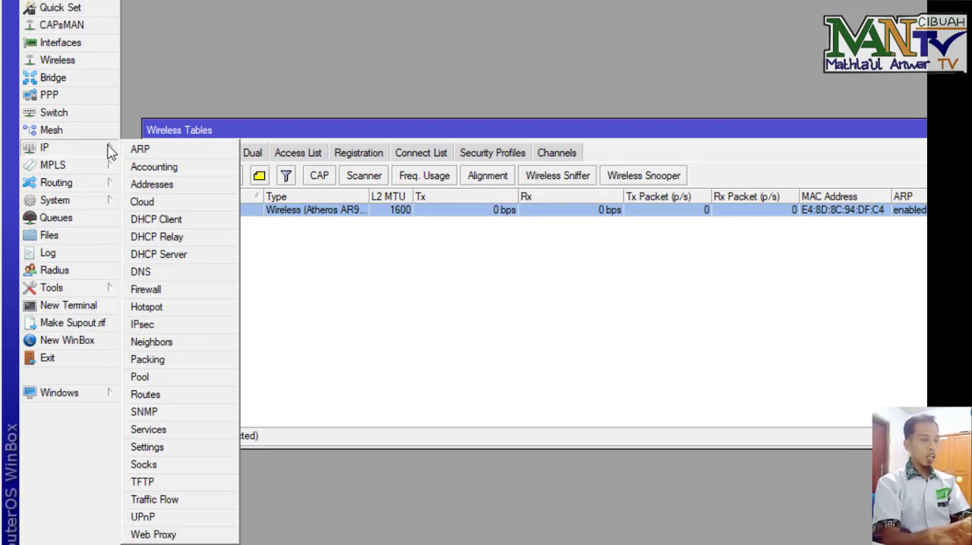
pyautogui.click(173, 535)
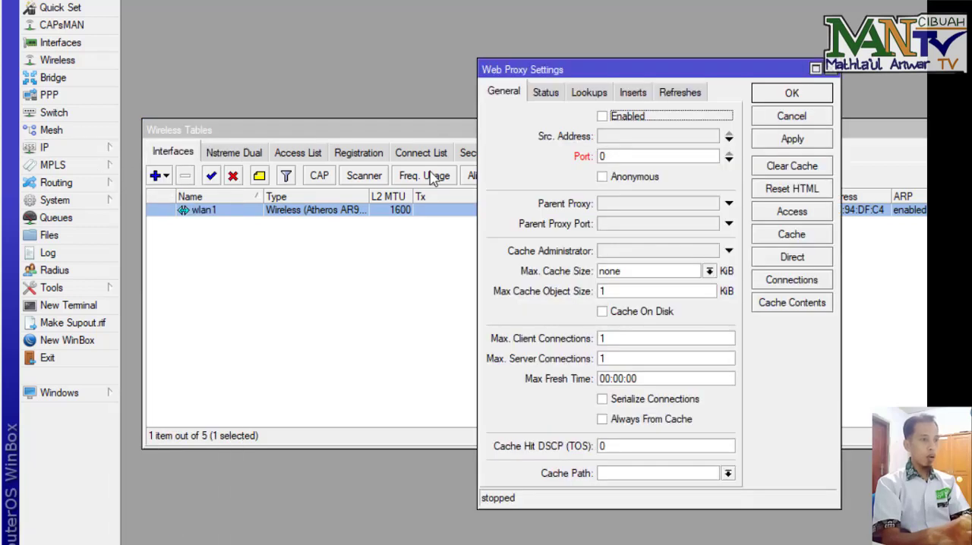
pyautogui.click(602, 116)
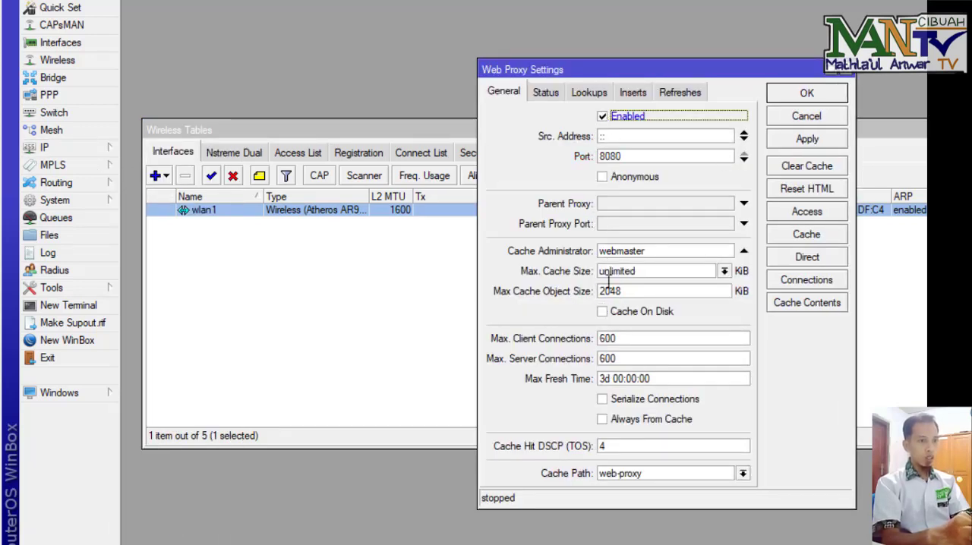
pyautogui.click(603, 177)
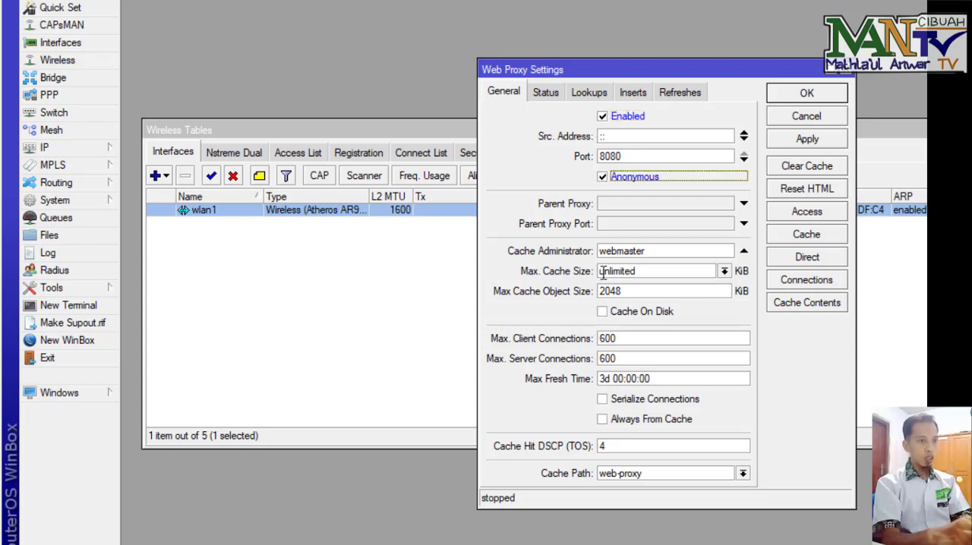
pyautogui.click(602, 311)
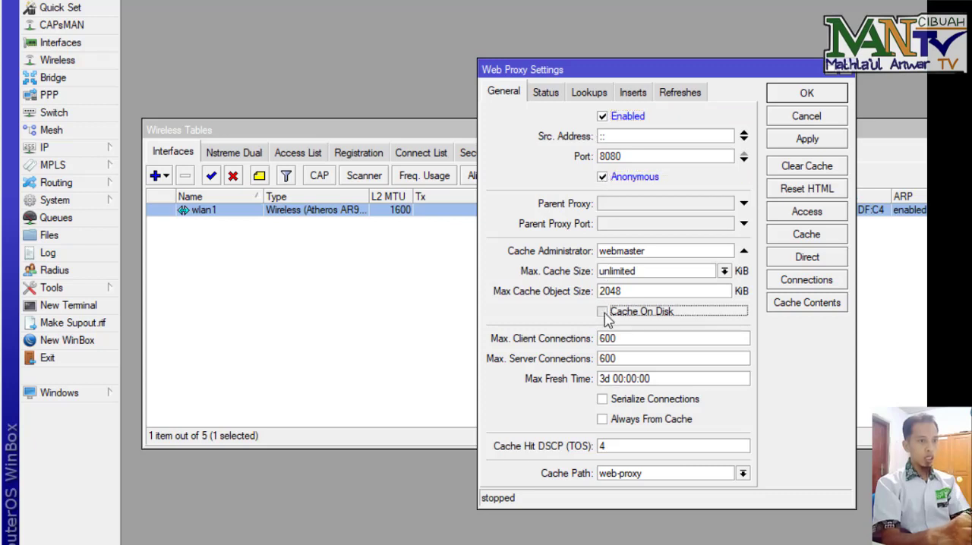
# Step: Set the cache administrator to the school e-mail address and apply the web proxy settings
pyautogui.doubleClick(657, 251)
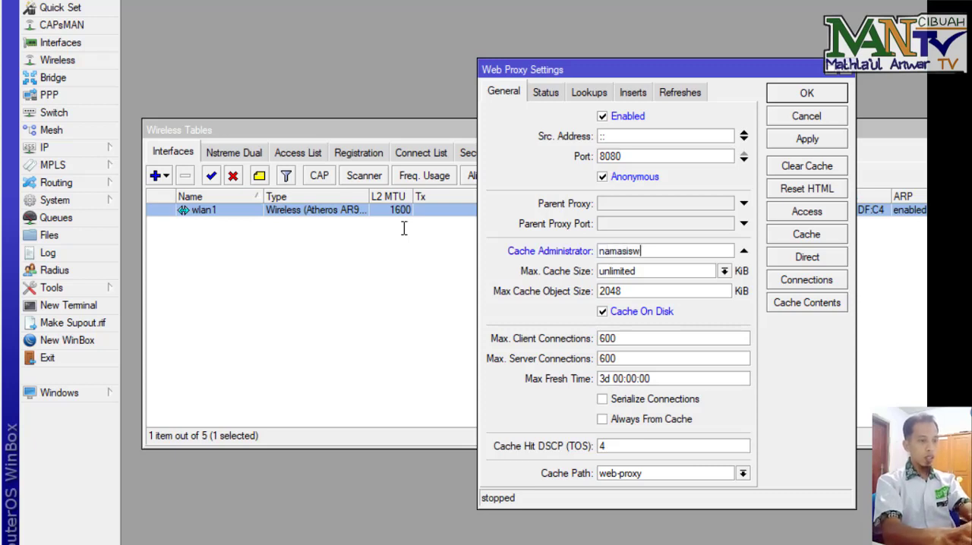
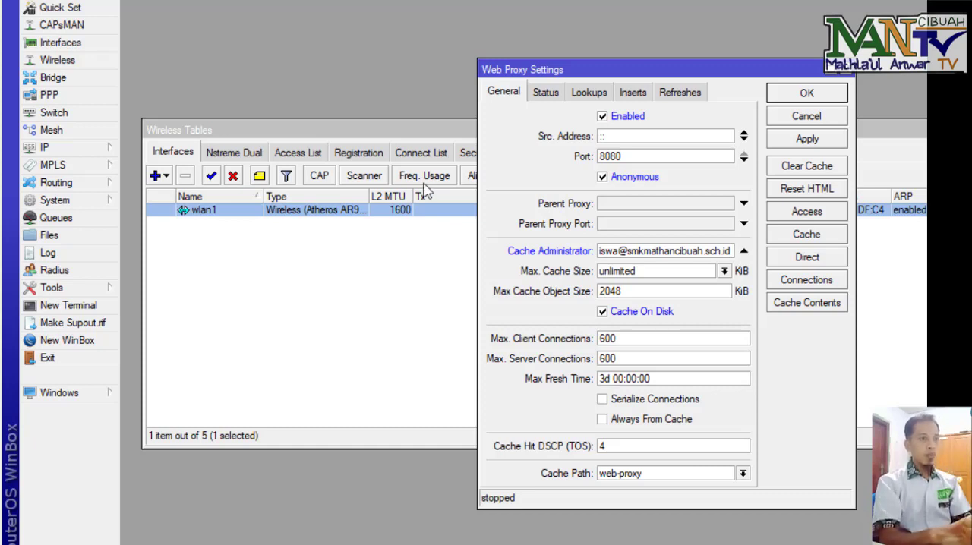
pyautogui.moveTo(477, 205); pyautogui.dragTo(362, 235)
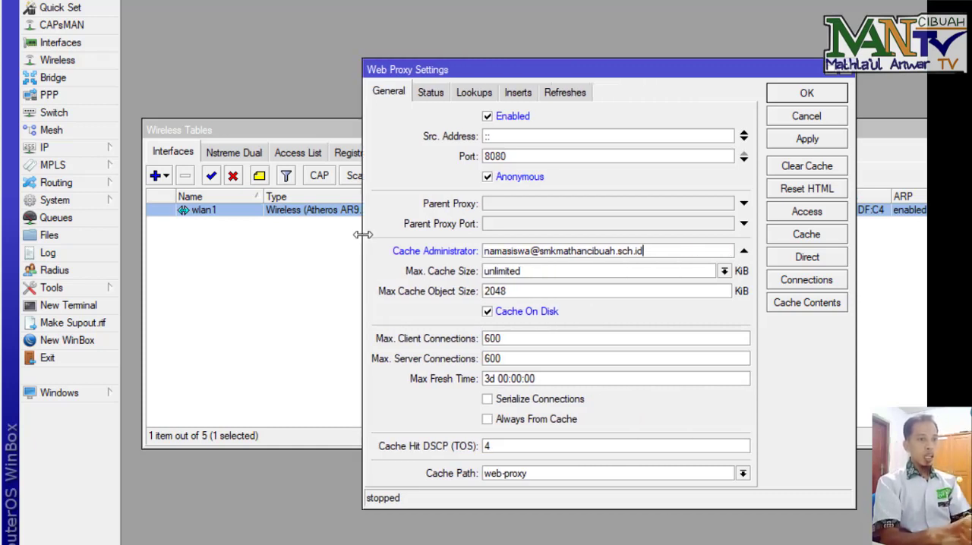
pyautogui.click(794, 144)
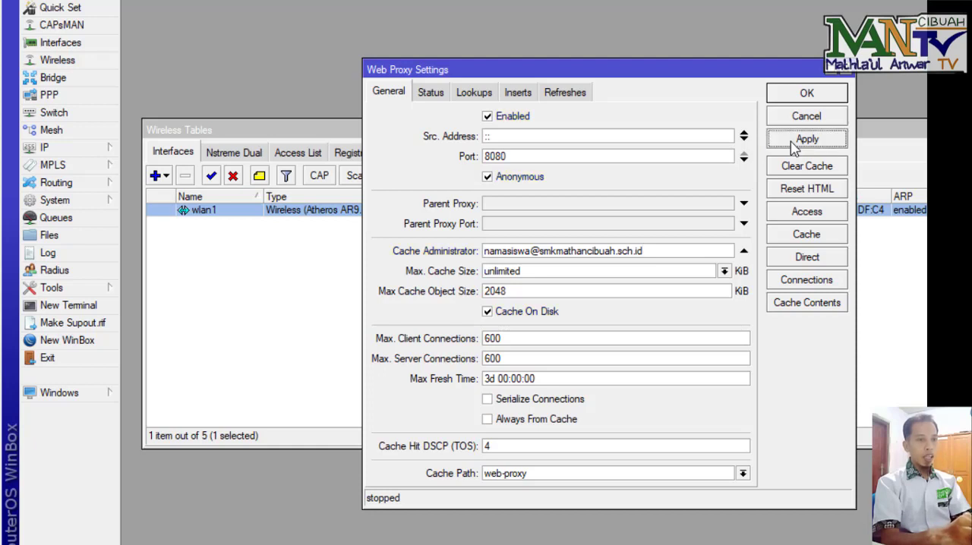
# Step: Open the web proxy access list and add a new rule with source address 192.168.200.0/24
pyautogui.click(827, 217)
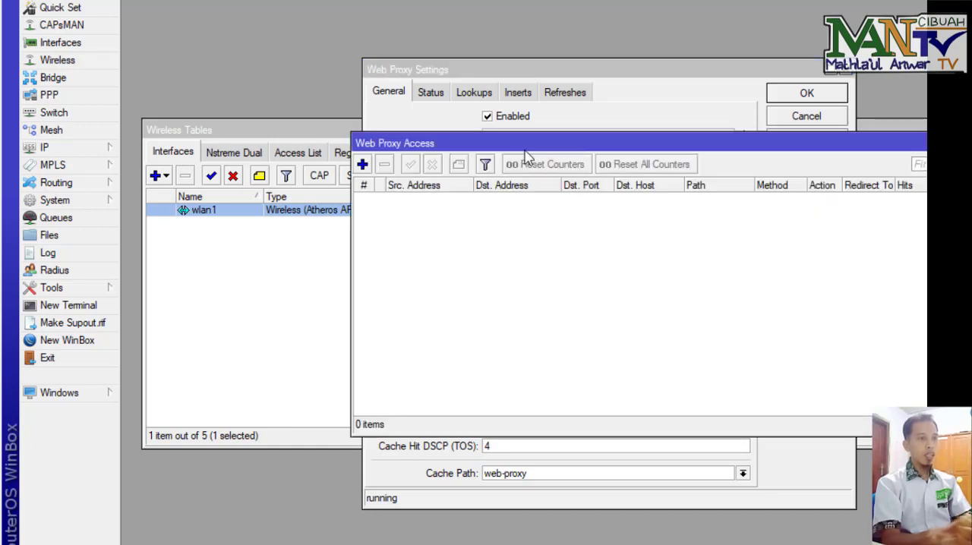
pyautogui.moveTo(525, 143); pyautogui.dragTo(535, 111)
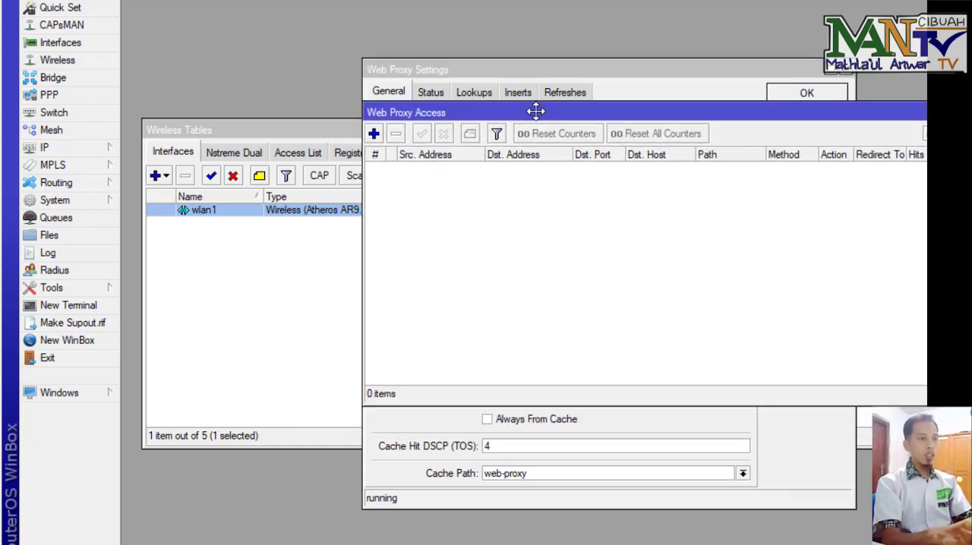
pyautogui.click(374, 135)
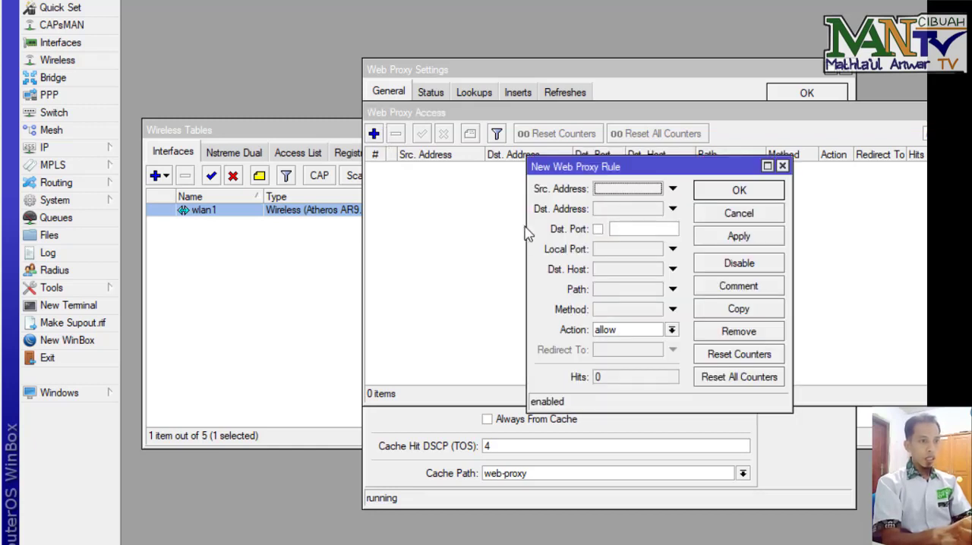
pyautogui.moveTo(527, 220); pyautogui.dragTo(441, 224)
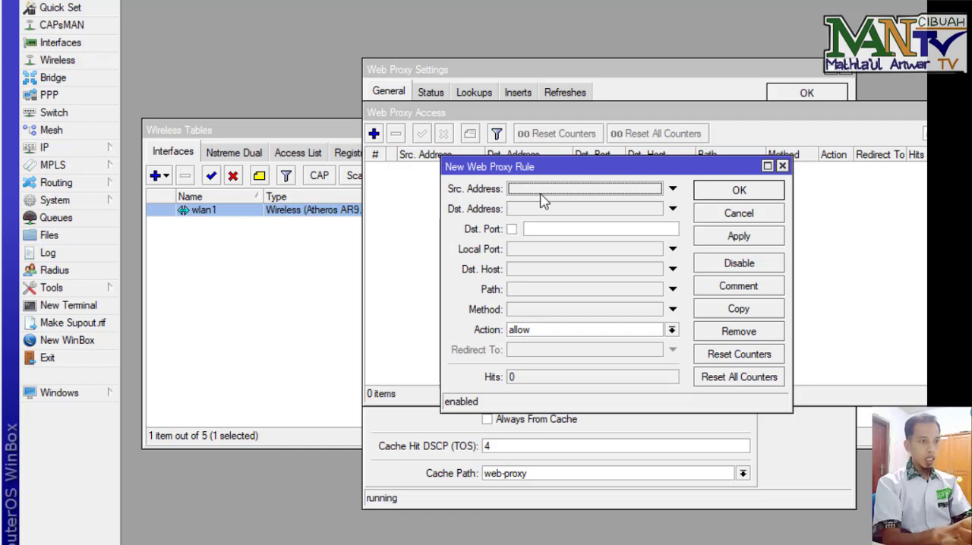
pyautogui.click(541, 189)
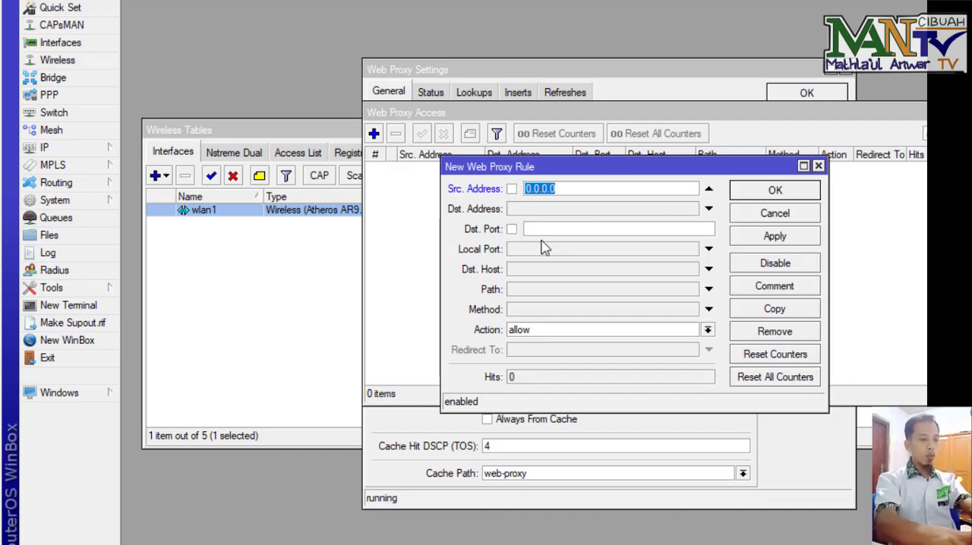
pyautogui.write('192.1')
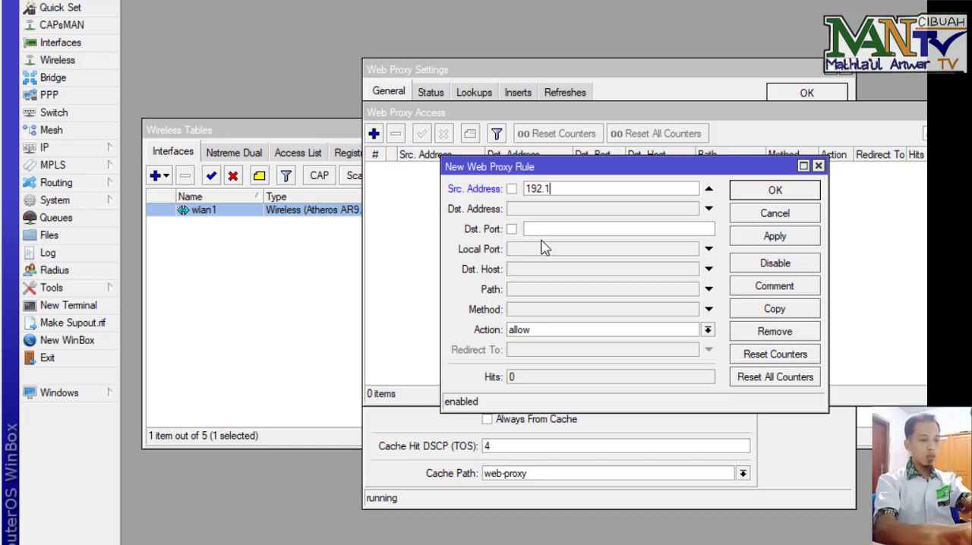
pyautogui.write('68.200')
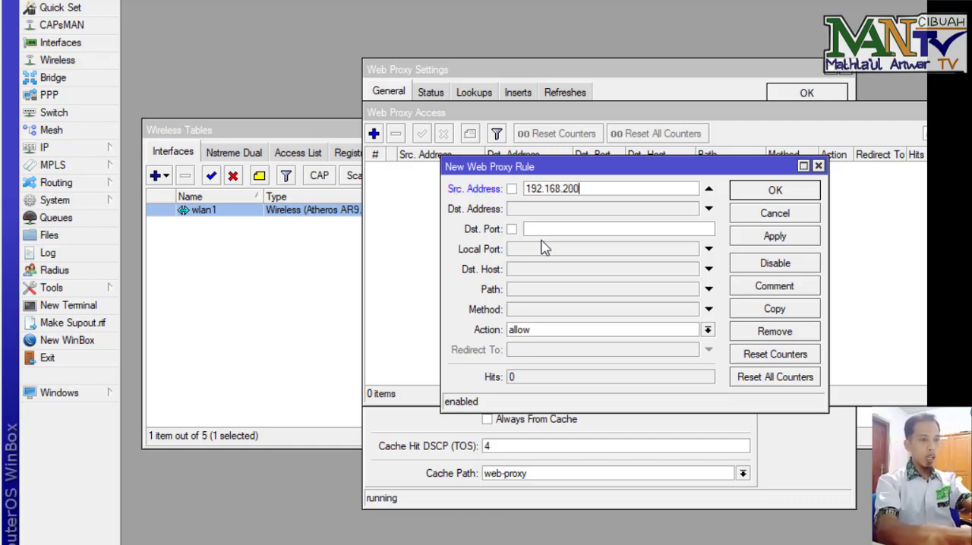
pyautogui.write('.0')
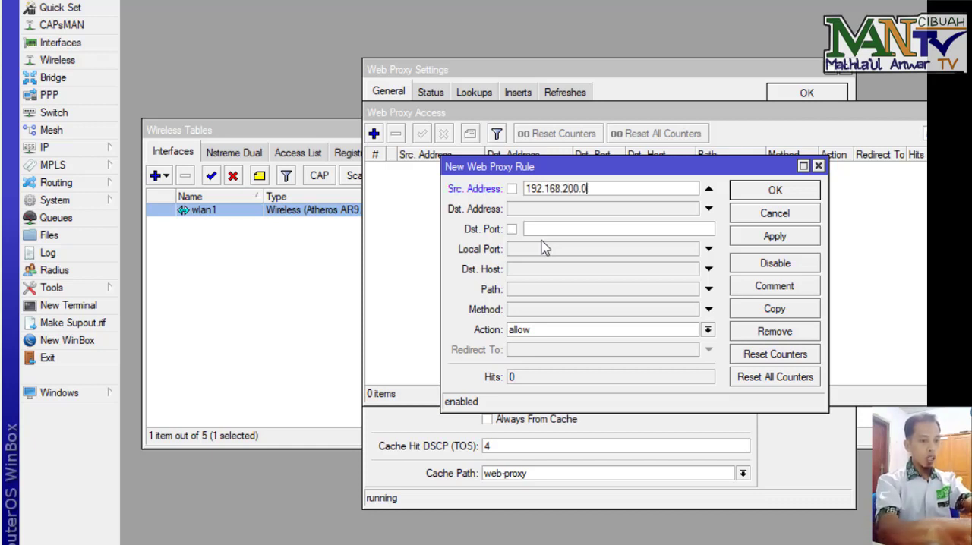
pyautogui.write('/24')
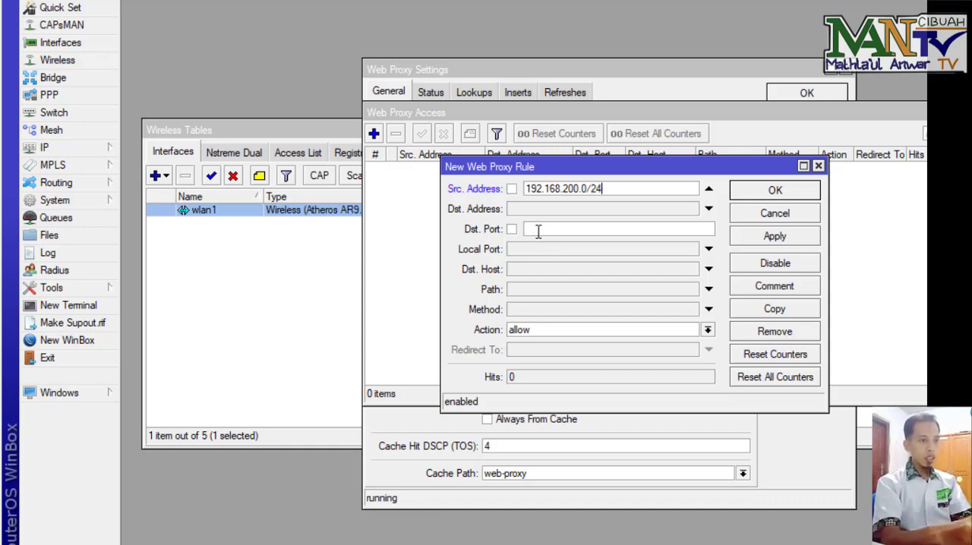
pyautogui.click(520, 272)
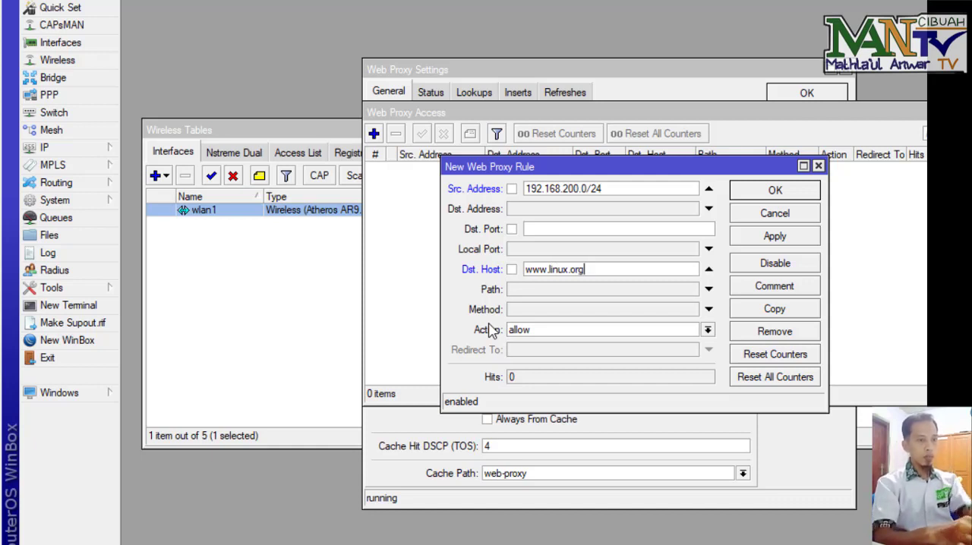
pyautogui.click(575, 333)
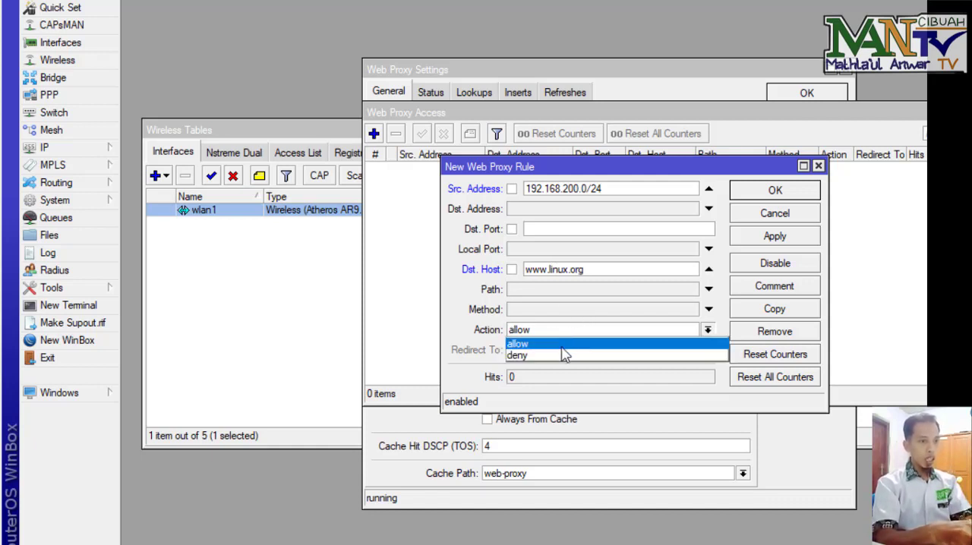
pyautogui.click(561, 356)
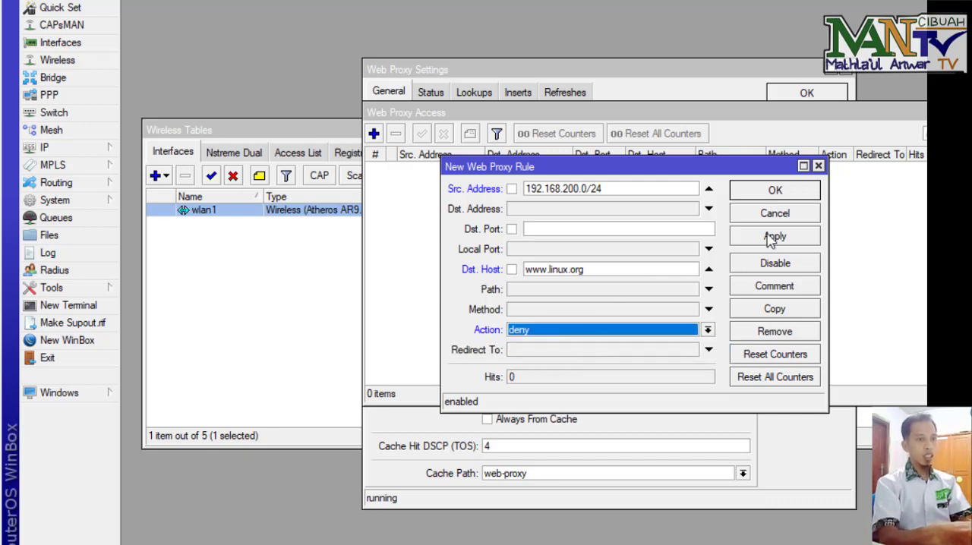
pyautogui.click(774, 191)
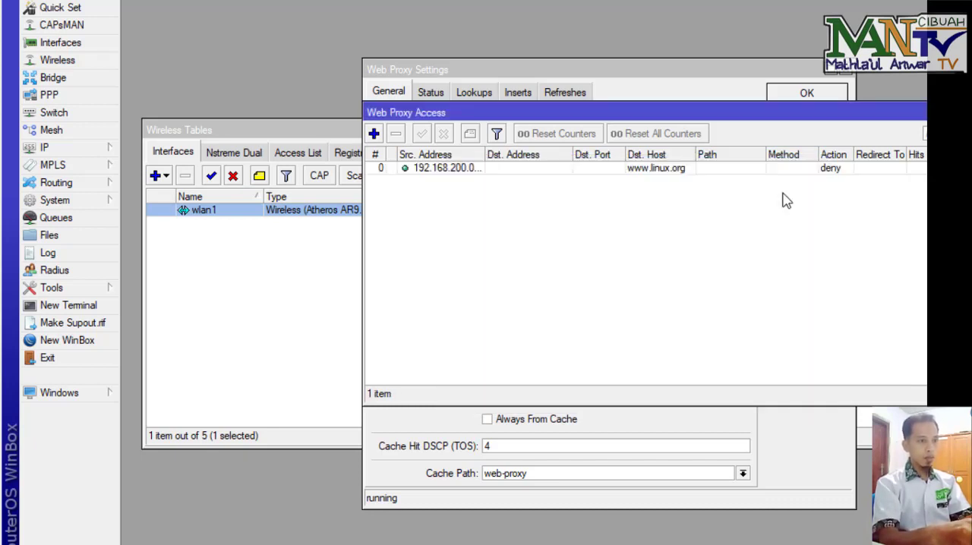
# Step: Add a new web proxy access rule with source address 192.168.200.0/24
pyautogui.click(375, 134)
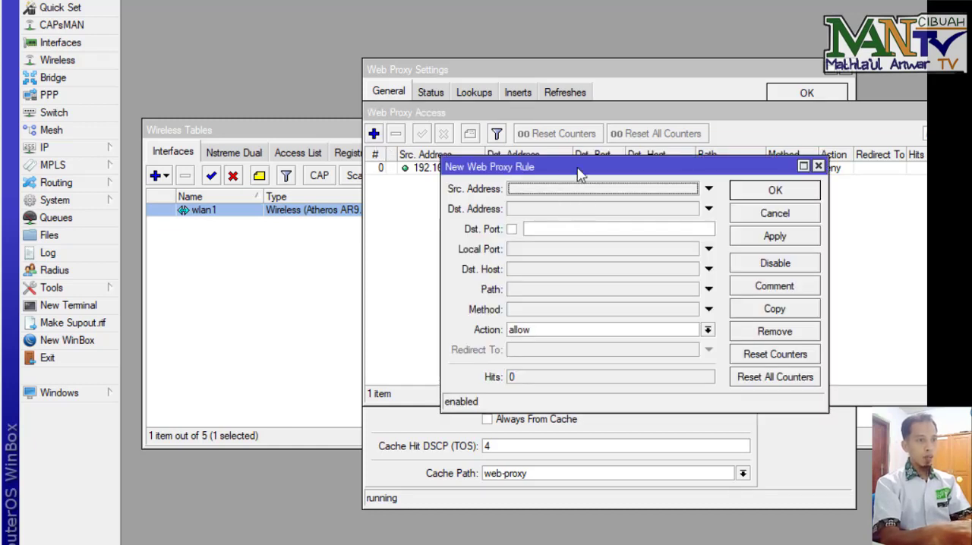
pyautogui.moveTo(579, 168); pyautogui.dragTo(573, 205)
pyautogui.click(561, 232)
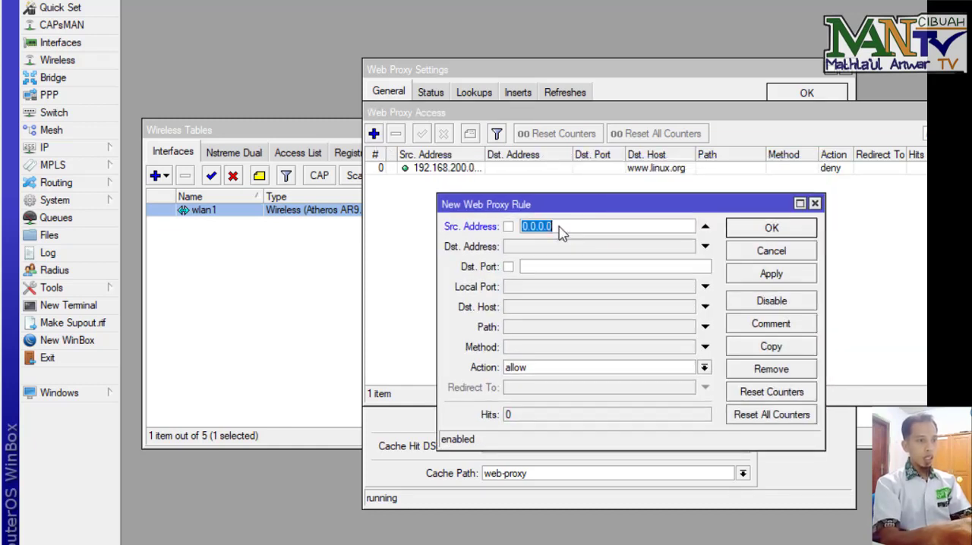
pyautogui.write('192')
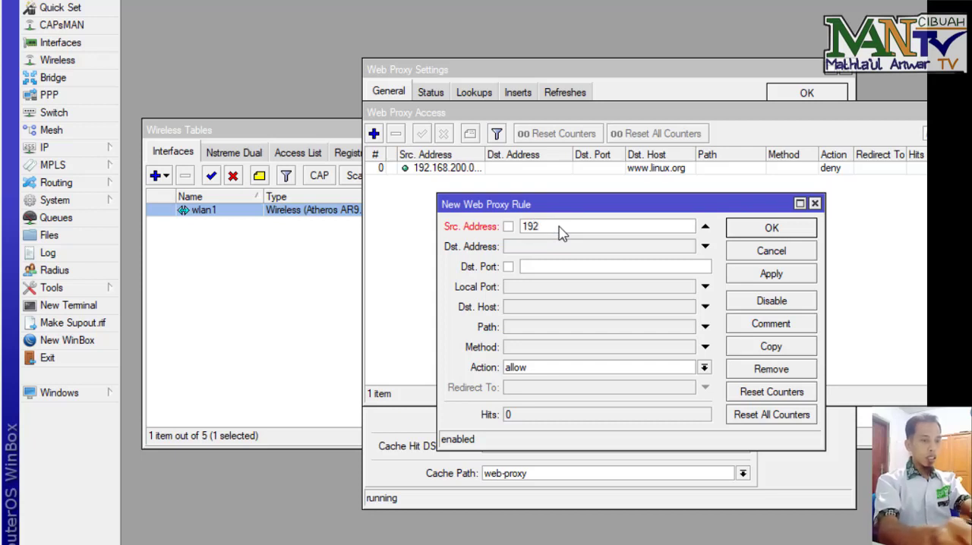
pyautogui.write('.1')
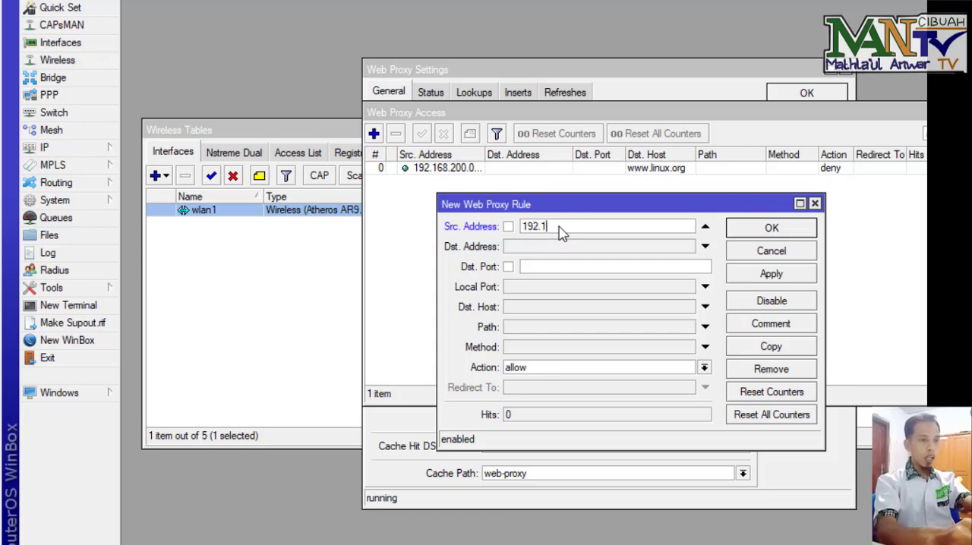
pyautogui.write('68')
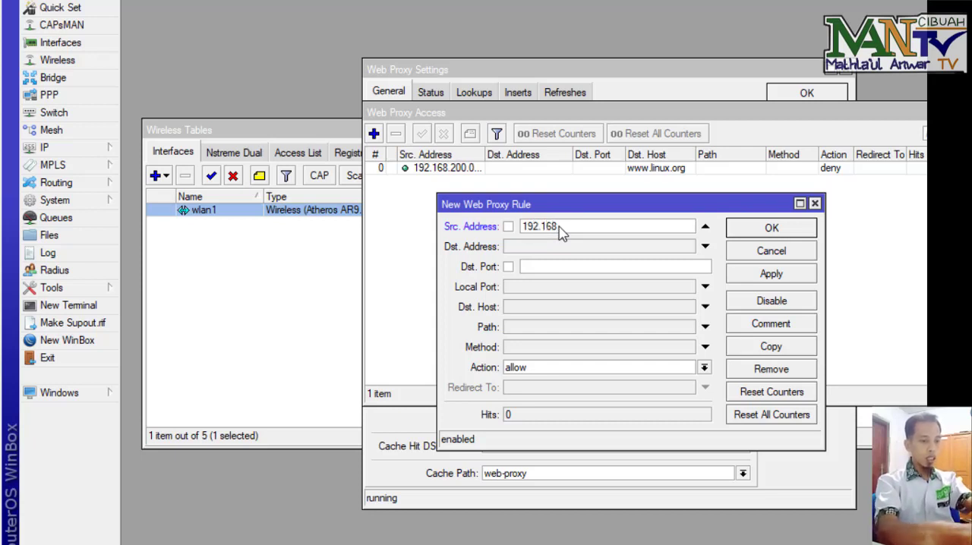
pyautogui.write('.200.')
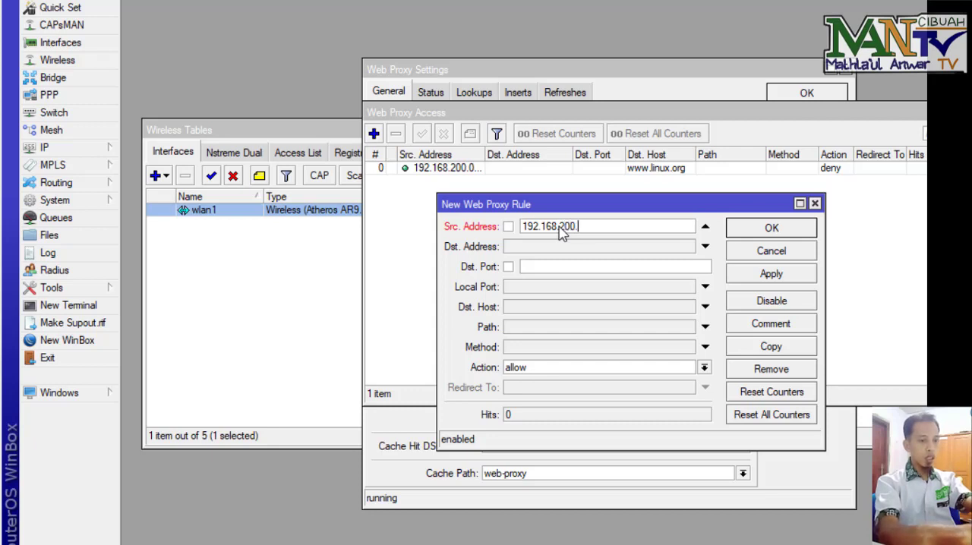
pyautogui.write('0/24')
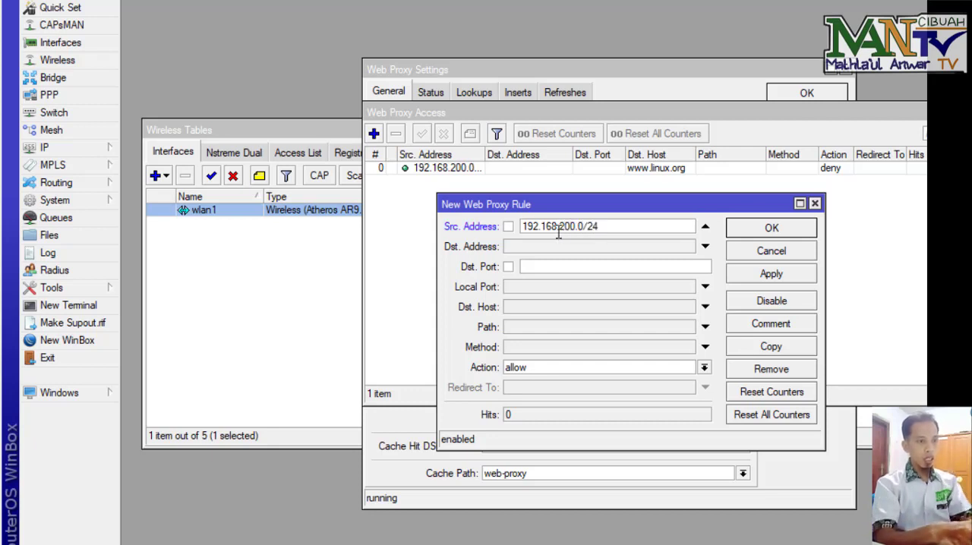
# Step: Set the rule's path to *.mp3 and its action to deny, then apply it
pyautogui.click(520, 329)
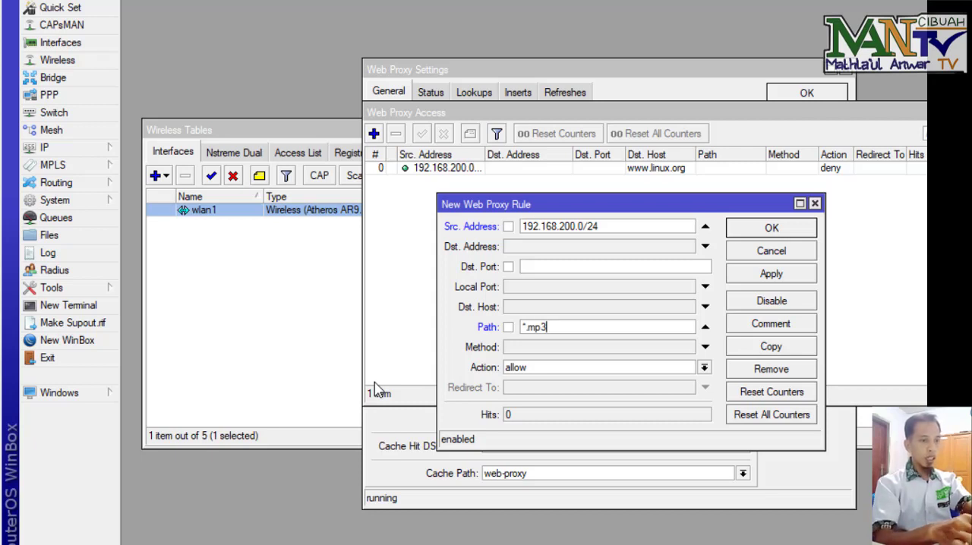
pyautogui.click(657, 367)
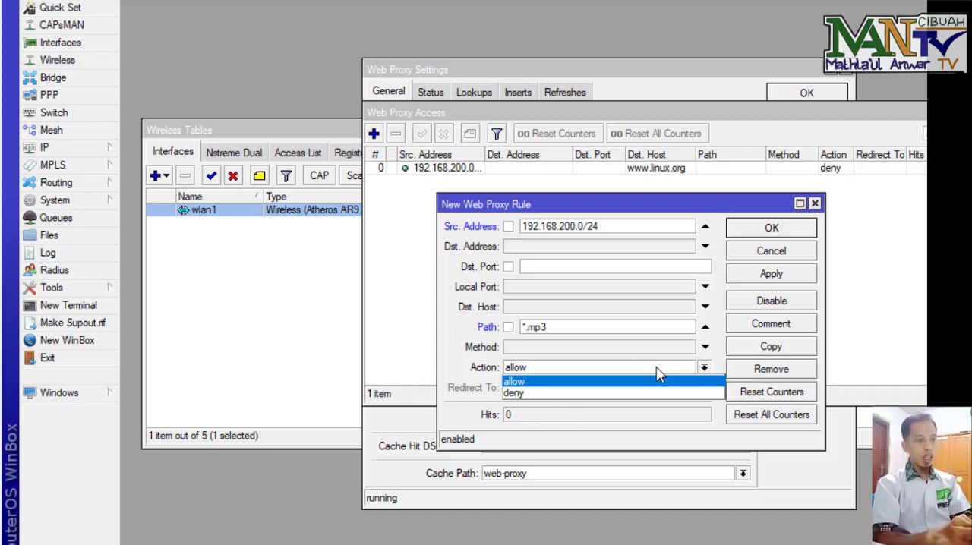
pyautogui.click(640, 394)
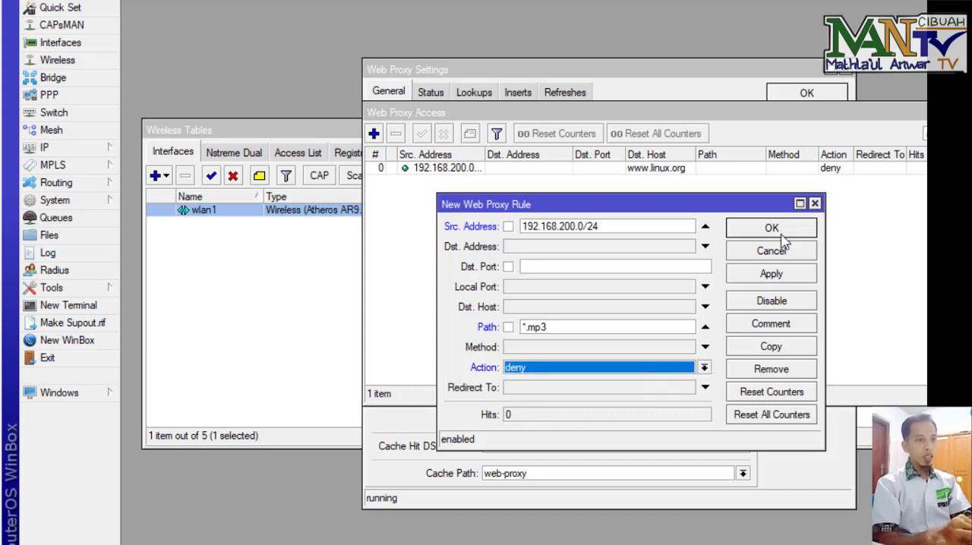
pyautogui.click(784, 277)
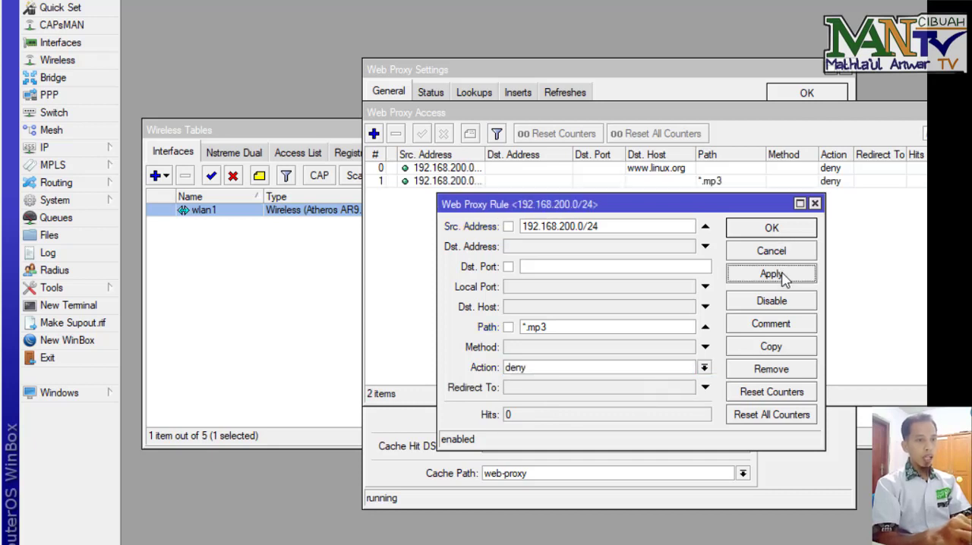
# Step: Copy the rule into a new rule with path *.mkv and save both rules in the access list
pyautogui.click(771, 347)
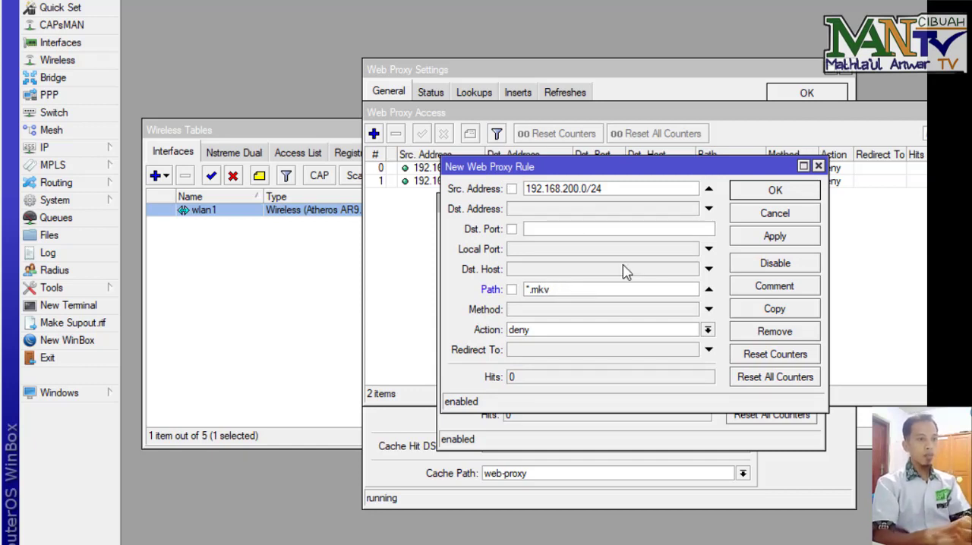
pyautogui.click(788, 193)
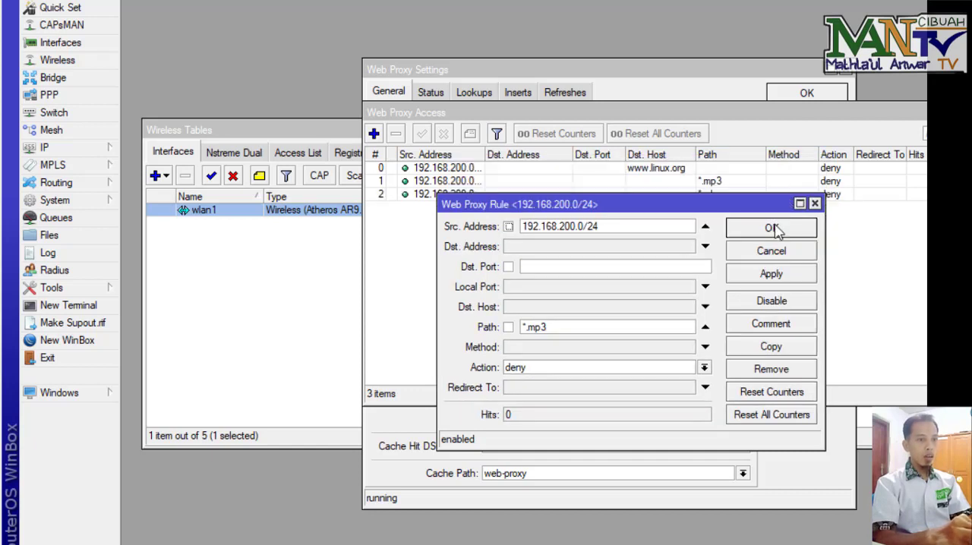
pyautogui.click(775, 230)
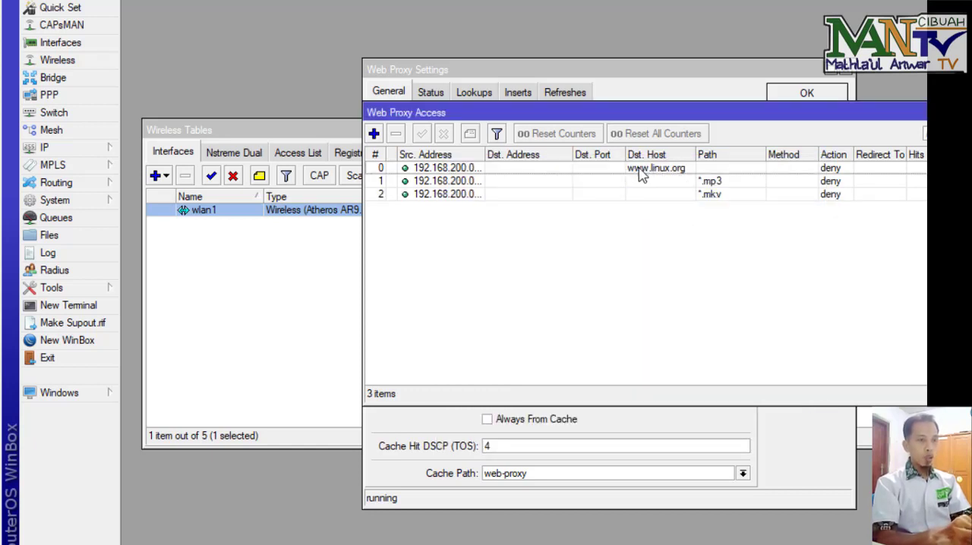
pyautogui.click(712, 183)
pyautogui.click(712, 197)
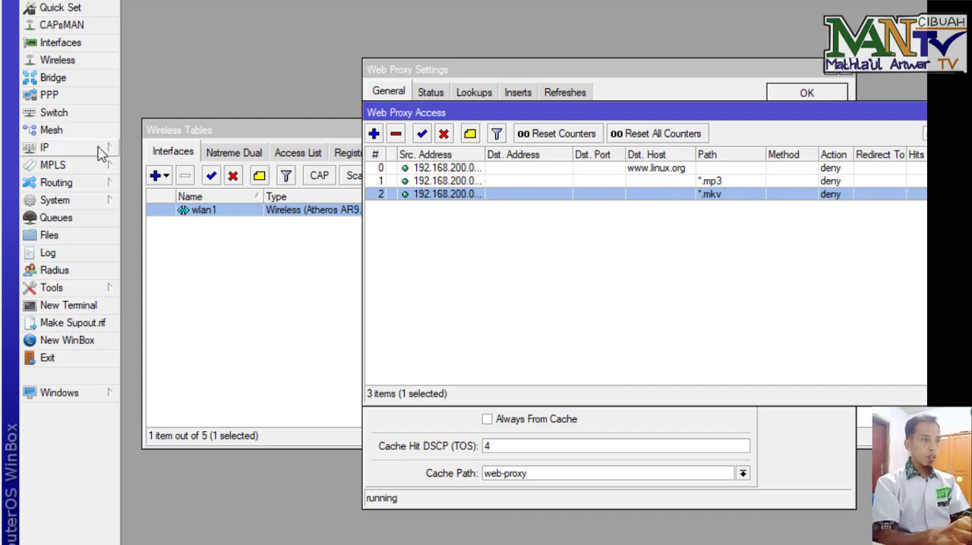
# Step: Add a firewall NAT rule with chain srcnat, out interface ether1 and action masquerade
pyautogui.moveTo(103, 154)
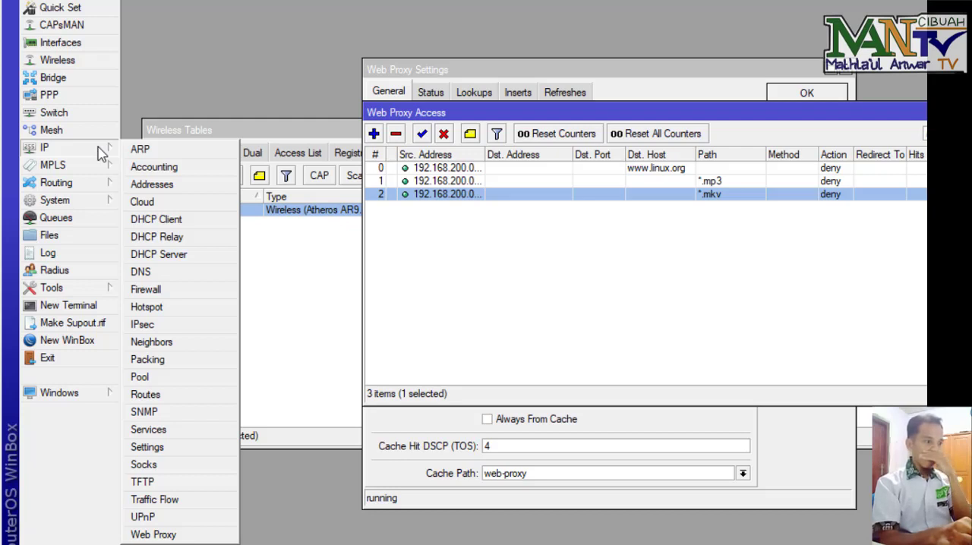
pyautogui.click(152, 290)
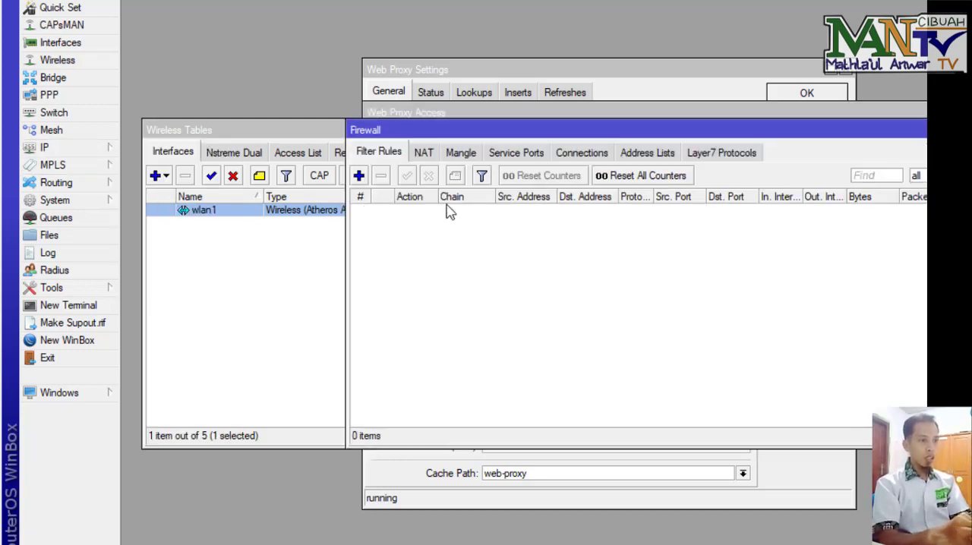
pyautogui.click(430, 157)
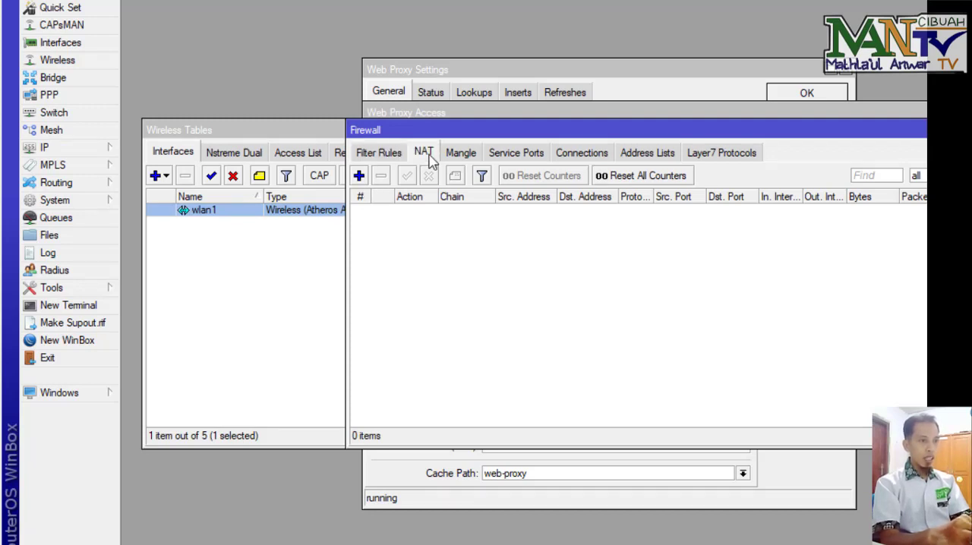
pyautogui.click(359, 177)
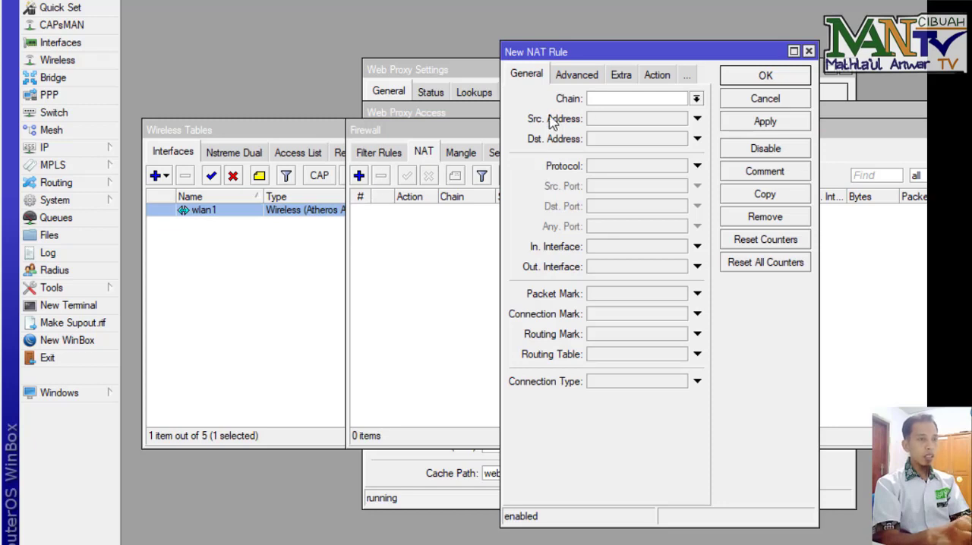
pyautogui.click(695, 98)
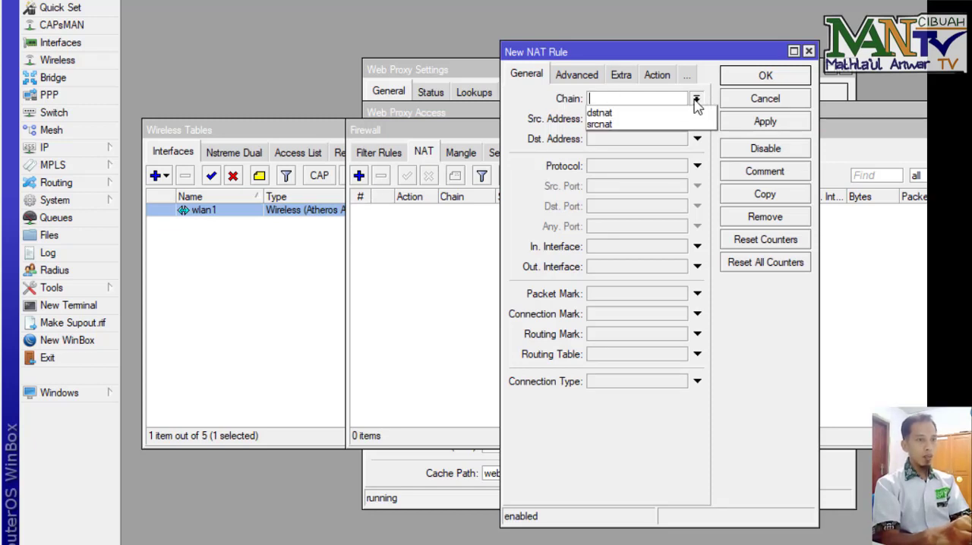
pyautogui.click(673, 125)
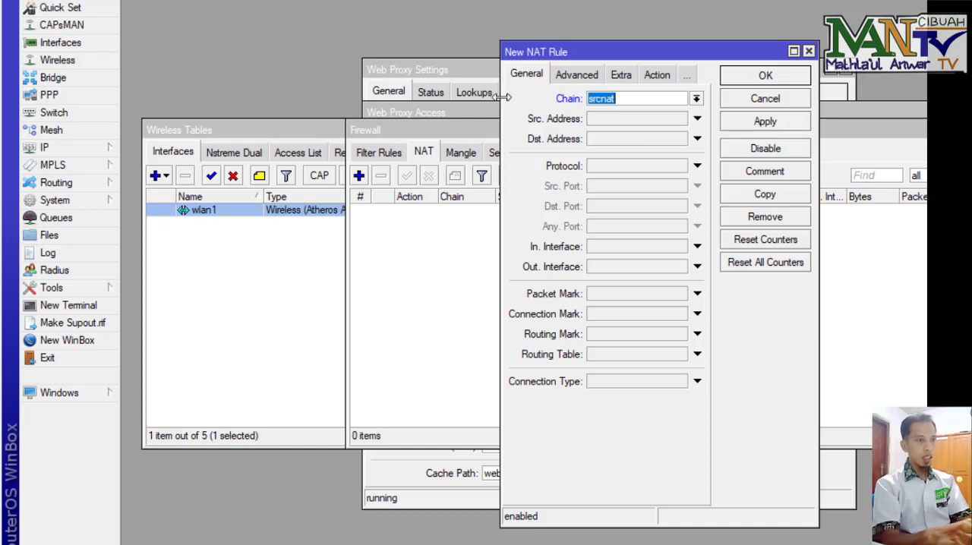
pyautogui.moveTo(501, 103); pyautogui.dragTo(371, 123)
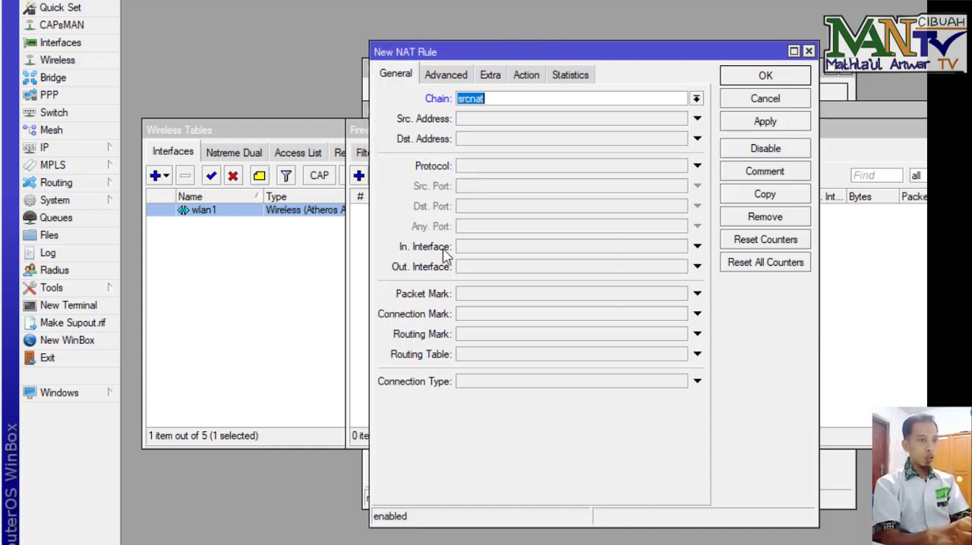
pyautogui.click(478, 269)
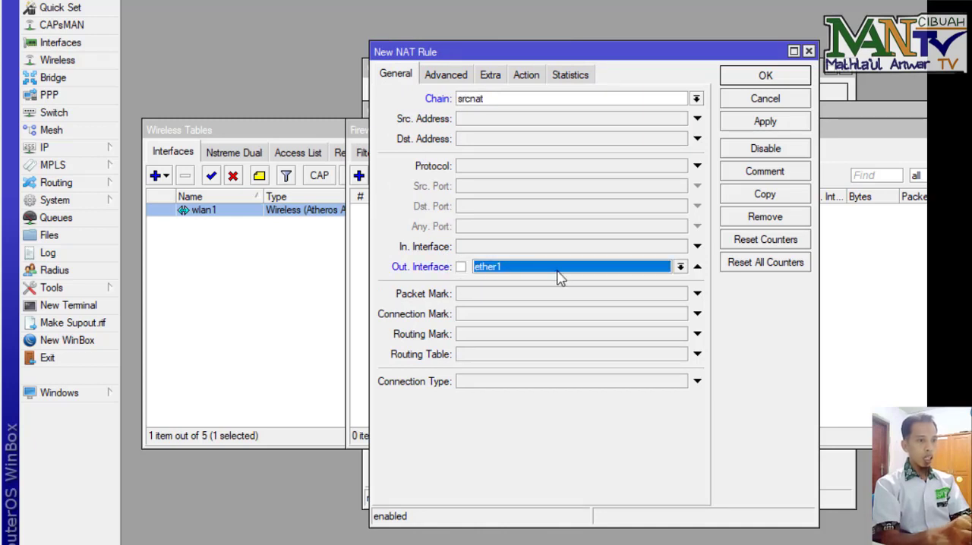
pyautogui.click(528, 75)
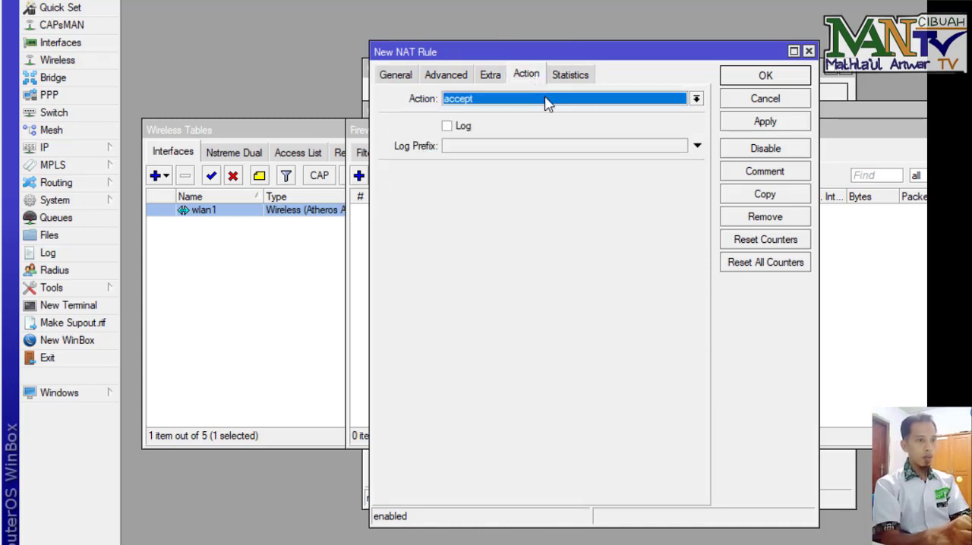
pyautogui.click(547, 102)
pyautogui.click(527, 185)
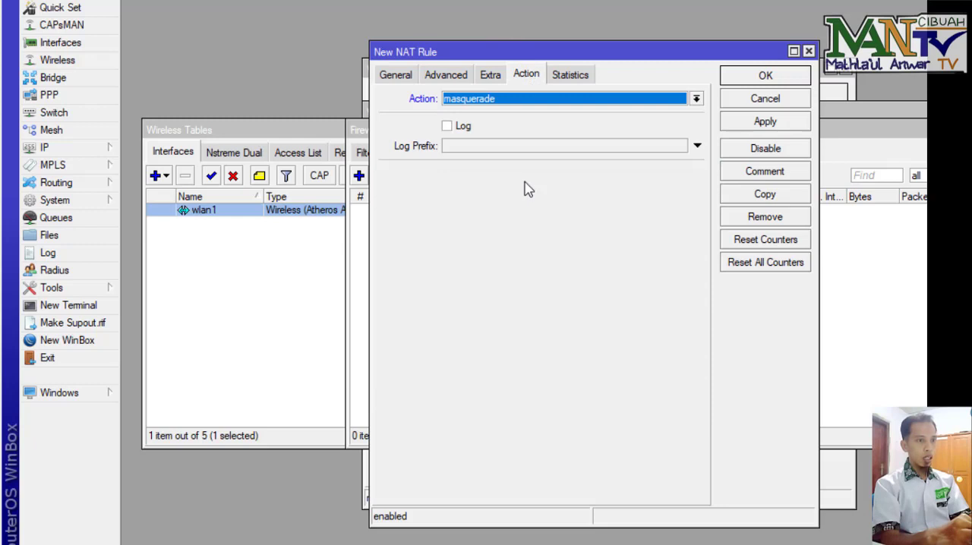
pyautogui.click(765, 75)
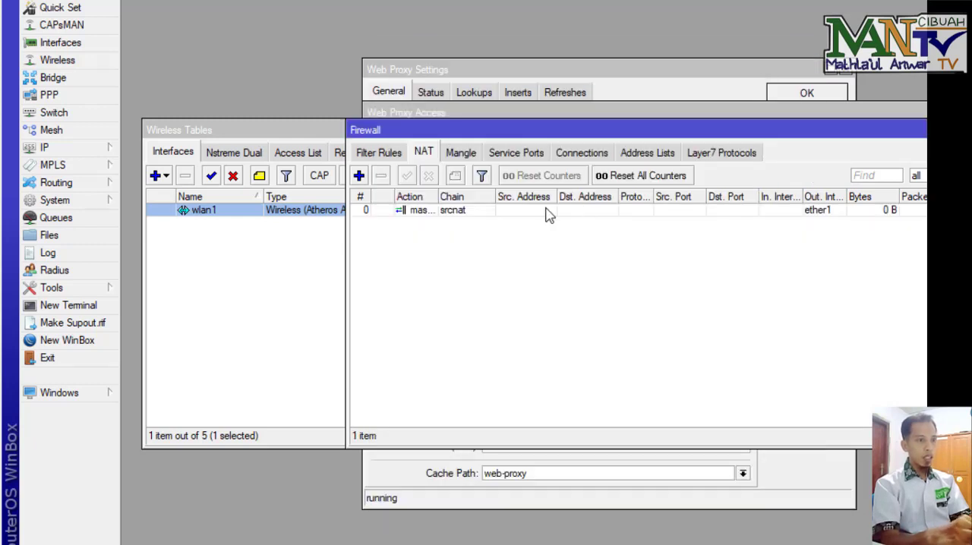
# Step: Add a new firewall NAT rule with chain dstnat and protocol tcp
pyautogui.click(360, 177)
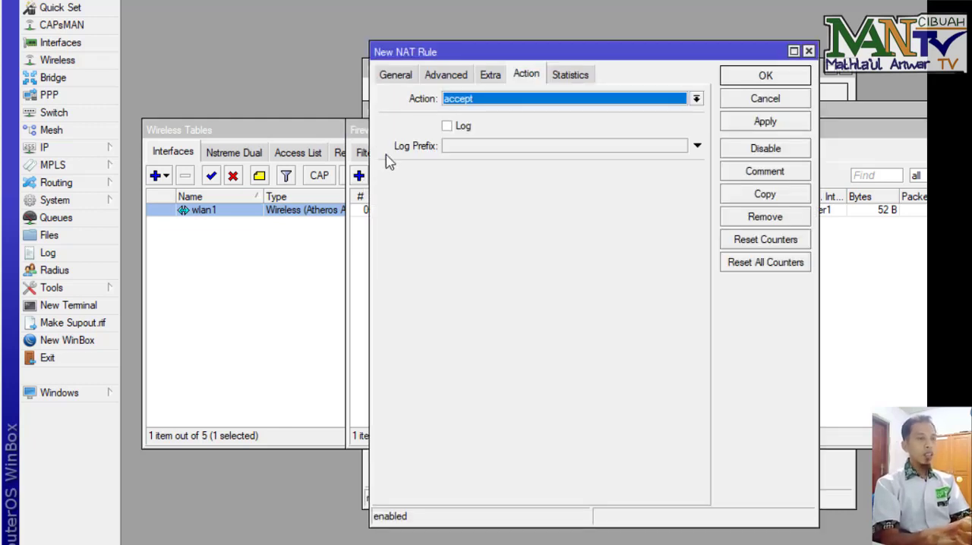
pyautogui.click(402, 78)
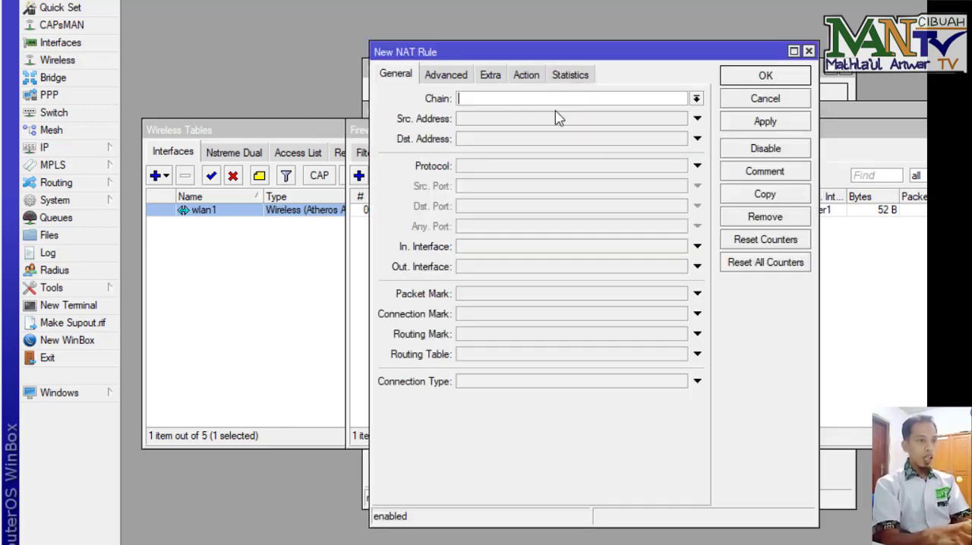
pyautogui.click(696, 99)
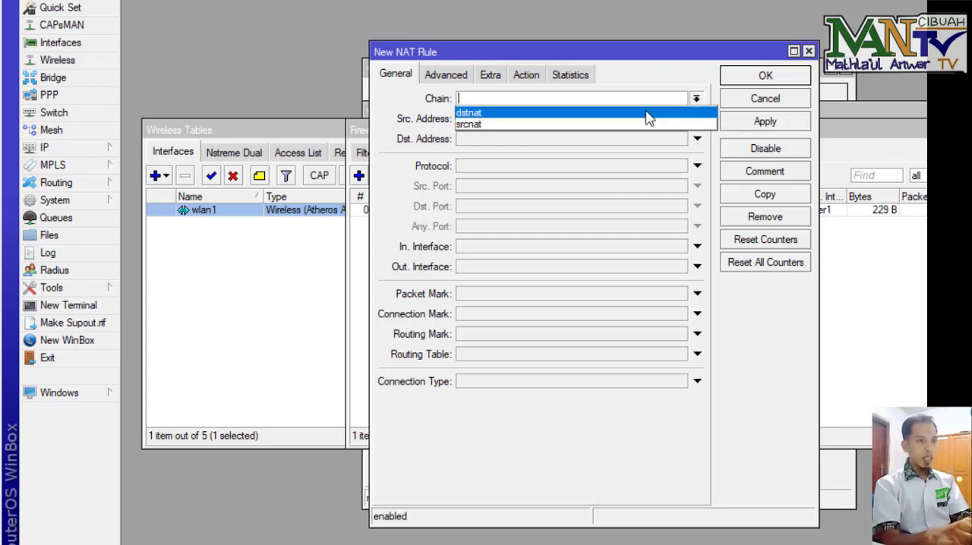
pyautogui.click(648, 112)
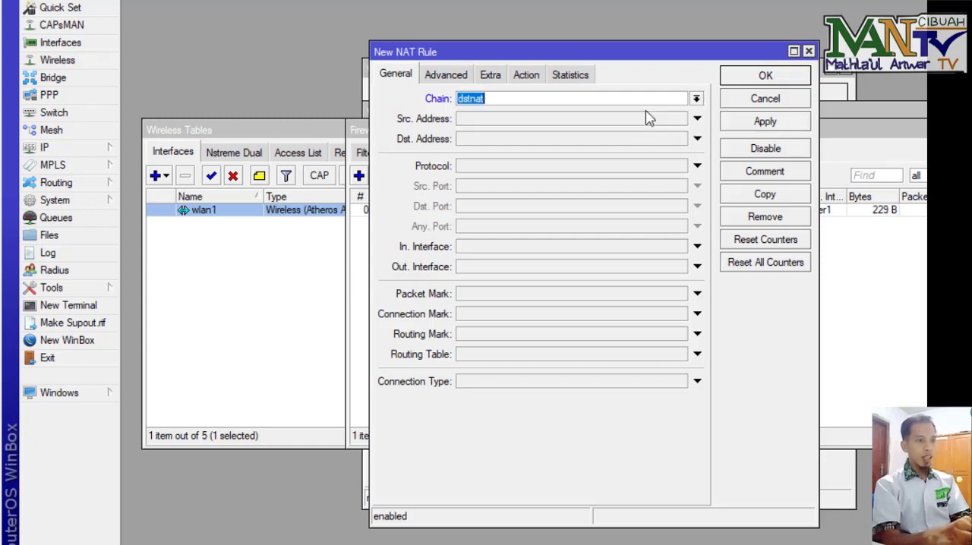
pyautogui.click(484, 167)
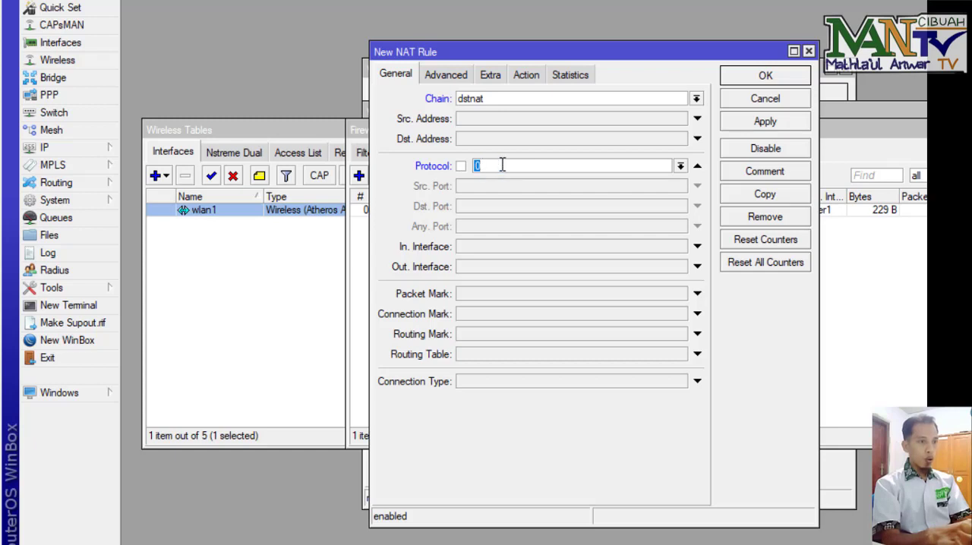
pyautogui.click(680, 167)
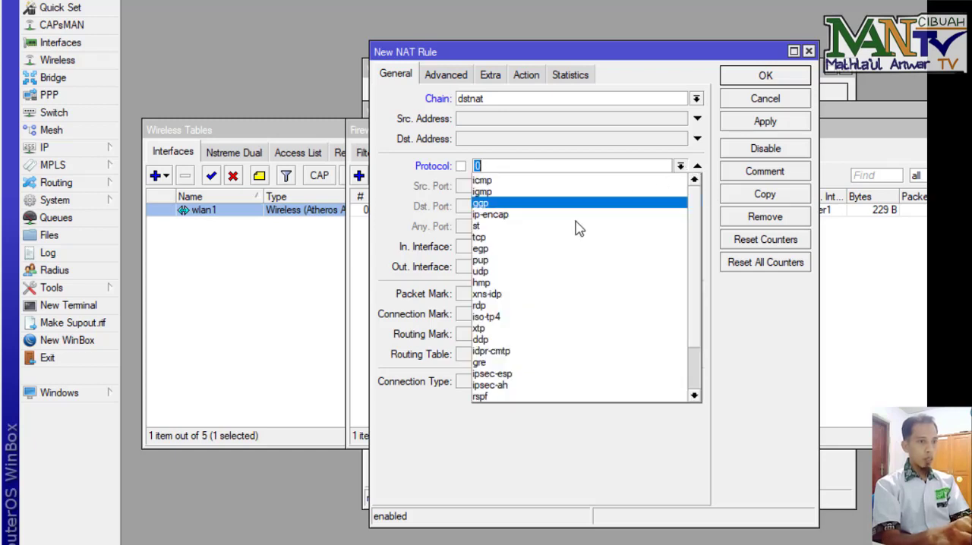
pyautogui.click(562, 241)
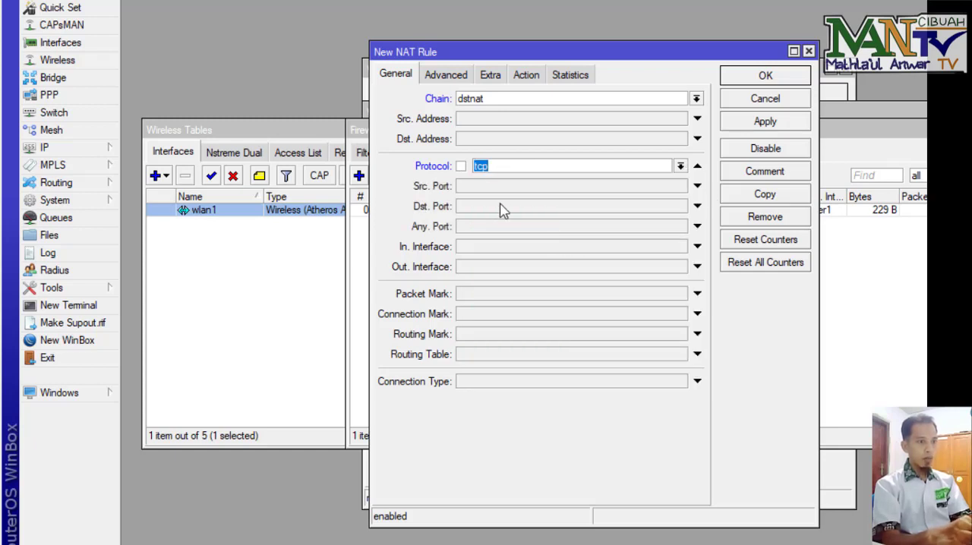
# Step: Set the NAT rule's destination port to 80 and its in interface to wlan1
pyautogui.click(465, 212)
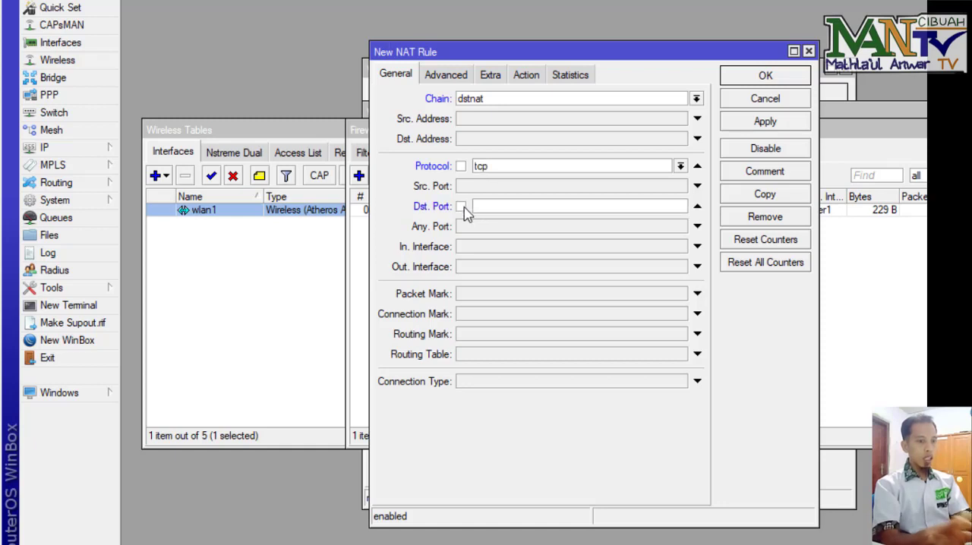
pyautogui.write('80')
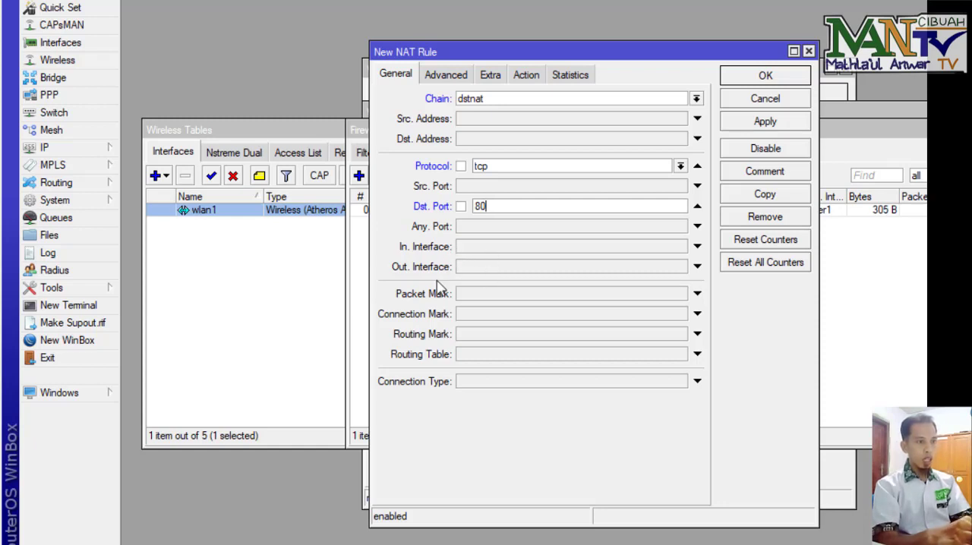
pyautogui.click(498, 249)
pyautogui.click(526, 252)
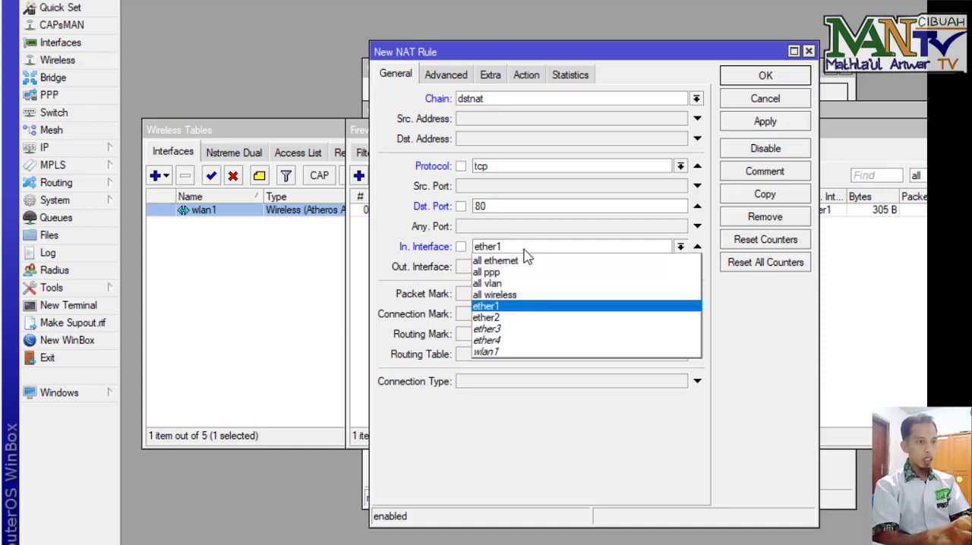
pyautogui.click(501, 352)
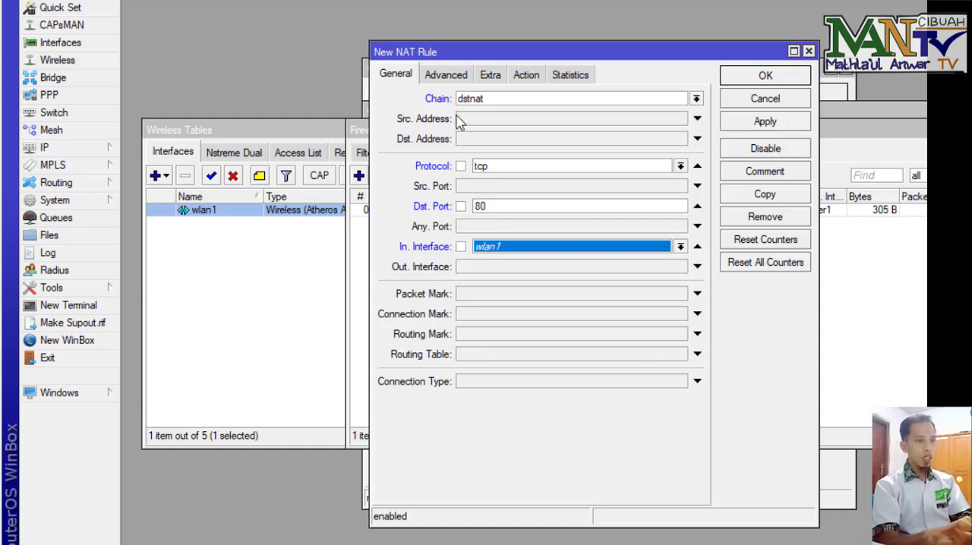
# Step: Set the NAT rule's action to redirect to port 8080, check its settings, and save it
pyautogui.click(529, 76)
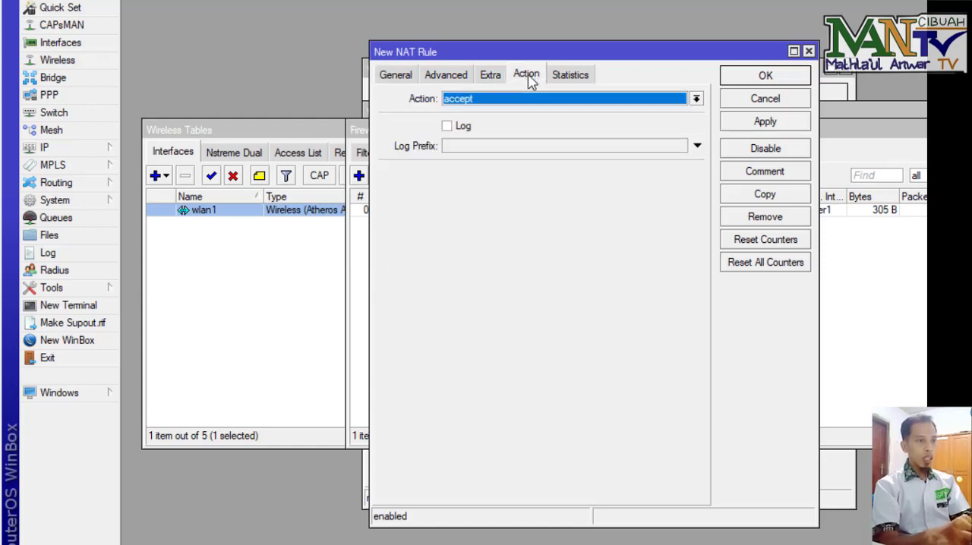
pyautogui.click(497, 101)
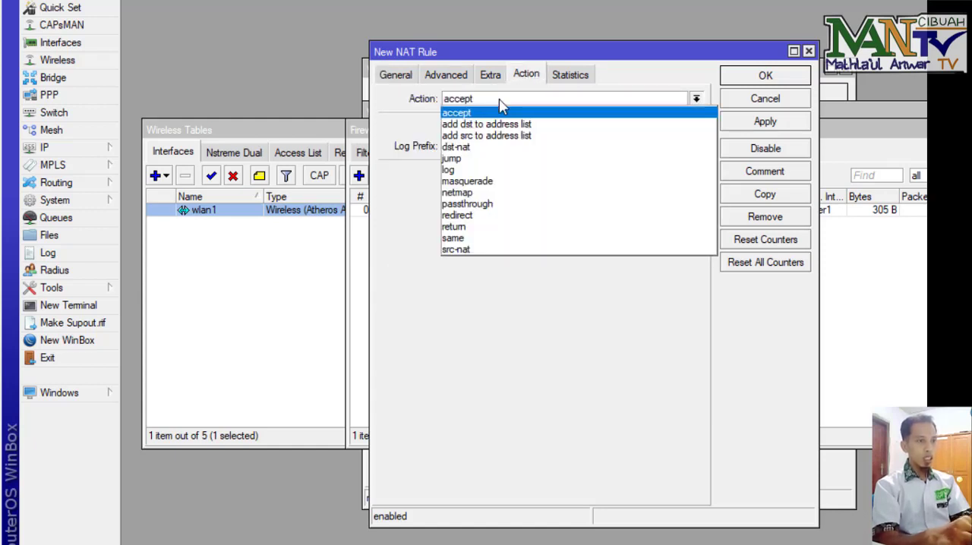
pyautogui.click(478, 216)
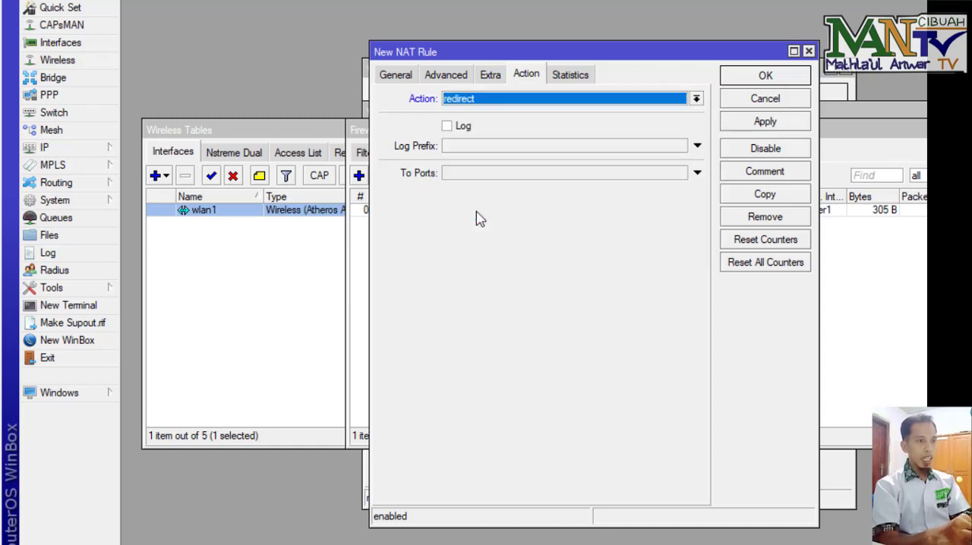
pyautogui.click(457, 177)
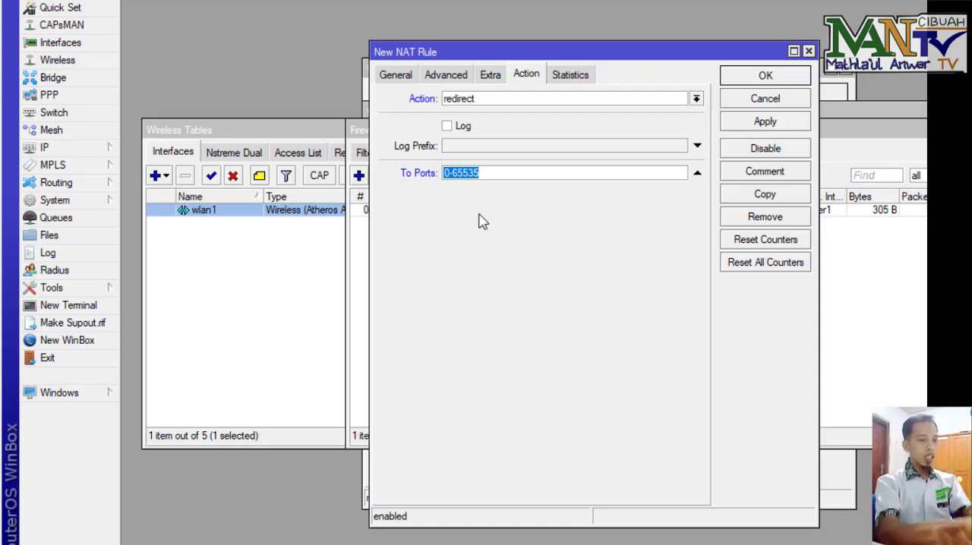
pyautogui.write('8080')
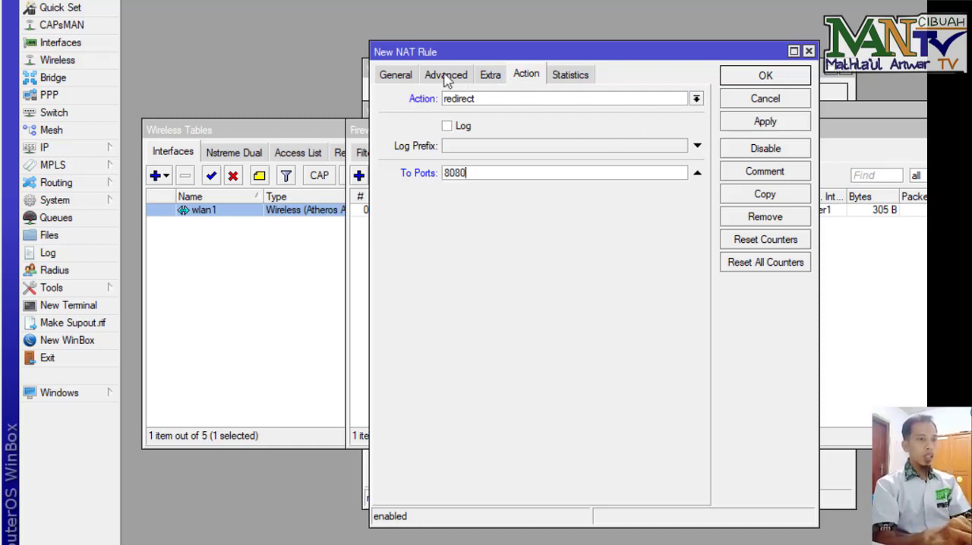
pyautogui.click(394, 75)
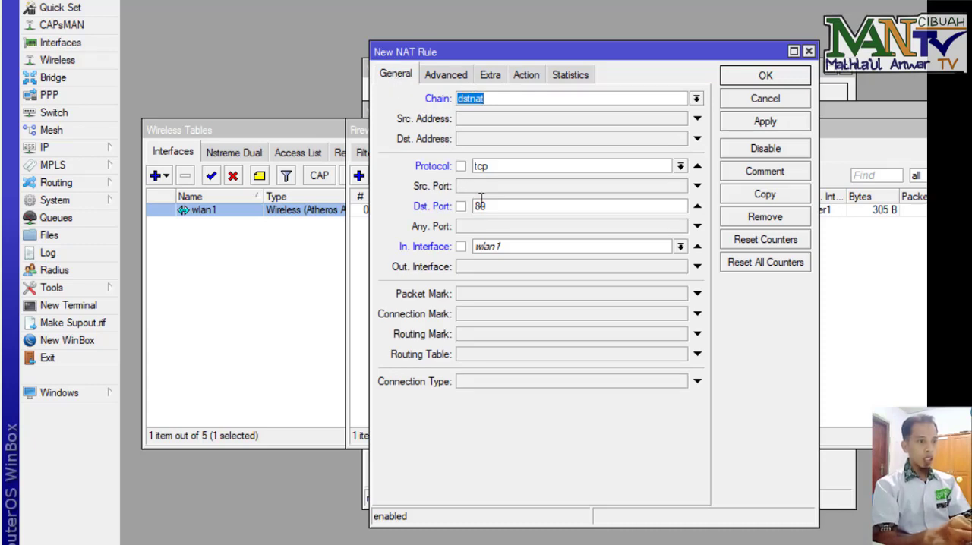
pyautogui.click(526, 75)
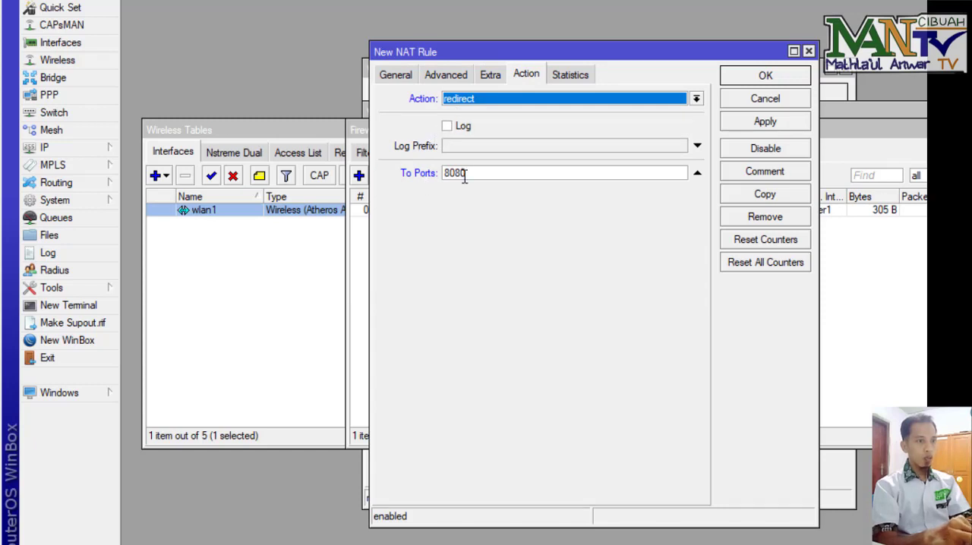
pyautogui.click(763, 78)
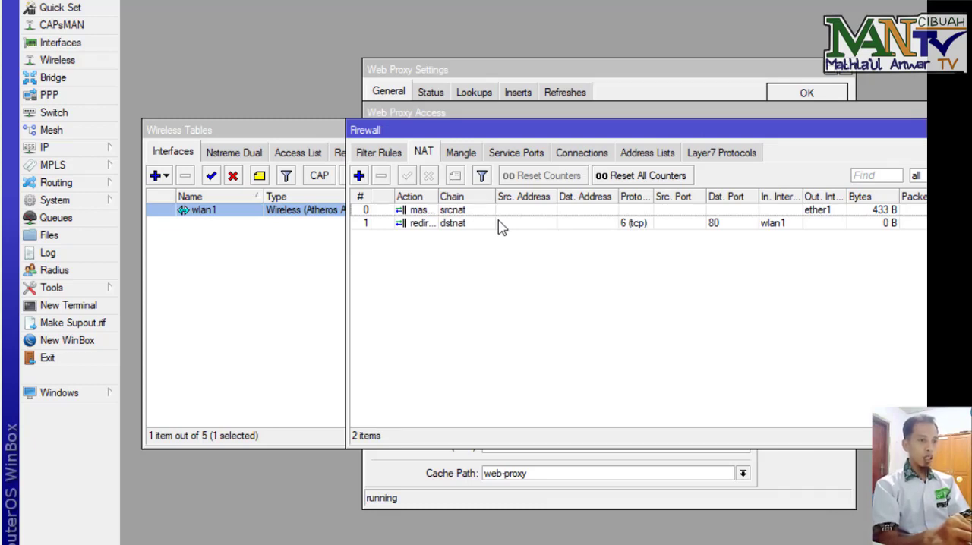
# Step: Add a new firewall filter rule with chain forward and in interface wlan1
pyautogui.click(394, 156)
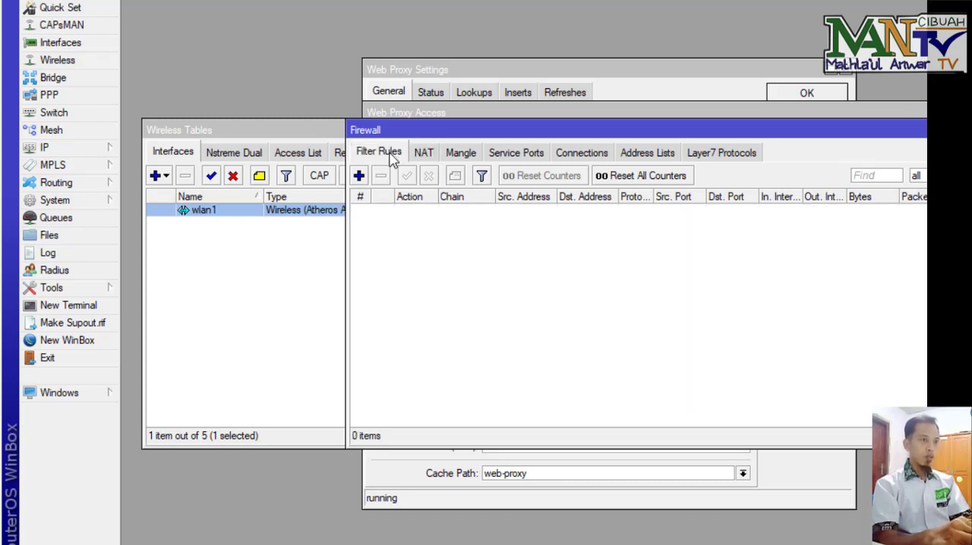
pyautogui.click(359, 176)
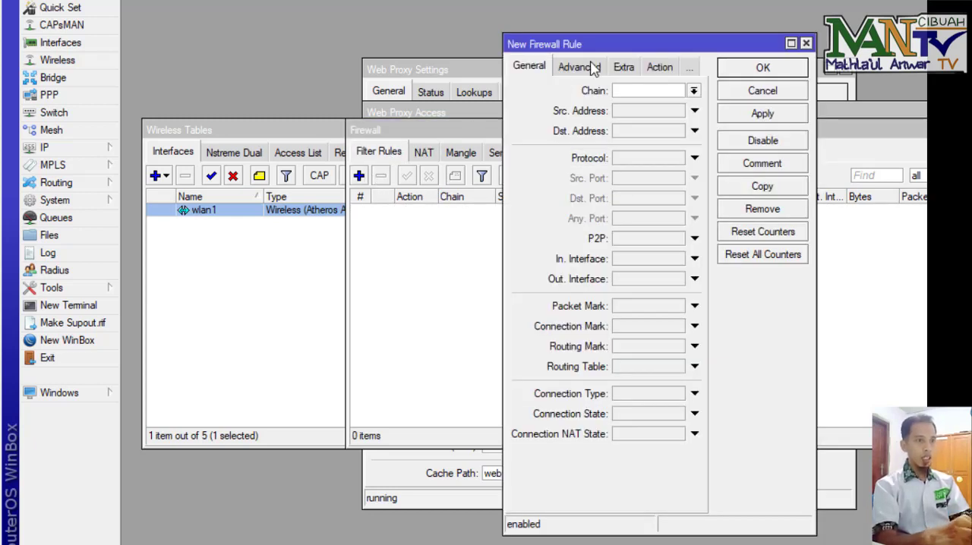
pyautogui.moveTo(481, 106); pyautogui.dragTo(396, 104)
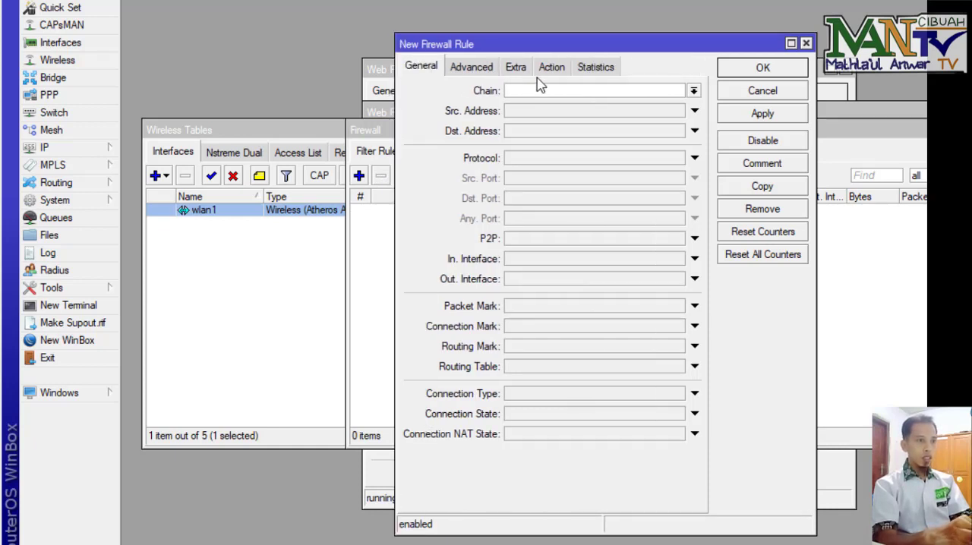
pyautogui.click(693, 91)
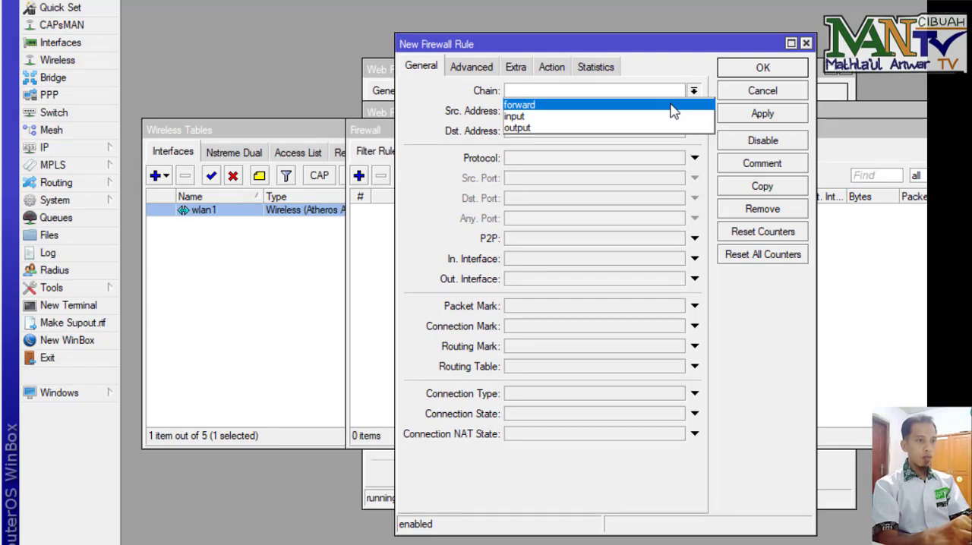
pyautogui.click(674, 111)
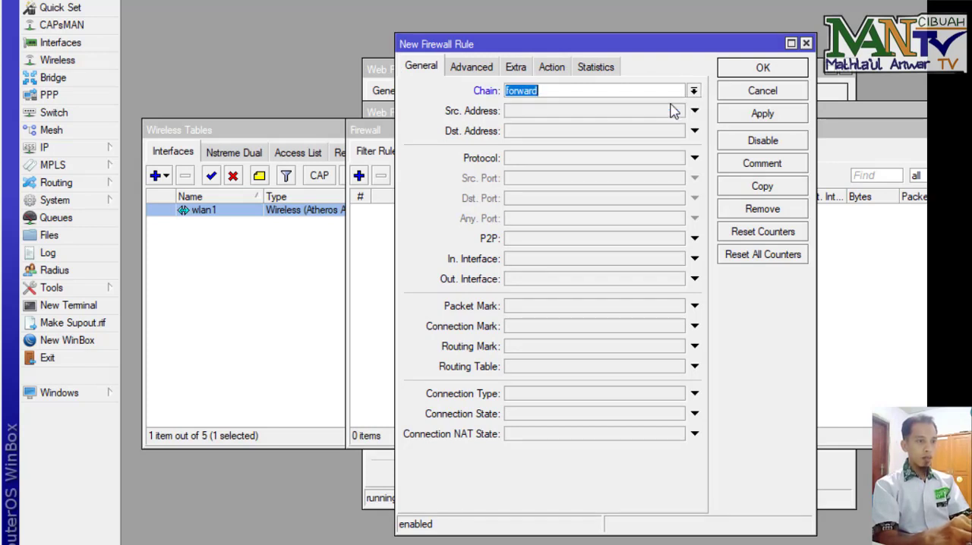
pyautogui.click(603, 265)
pyautogui.click(601, 262)
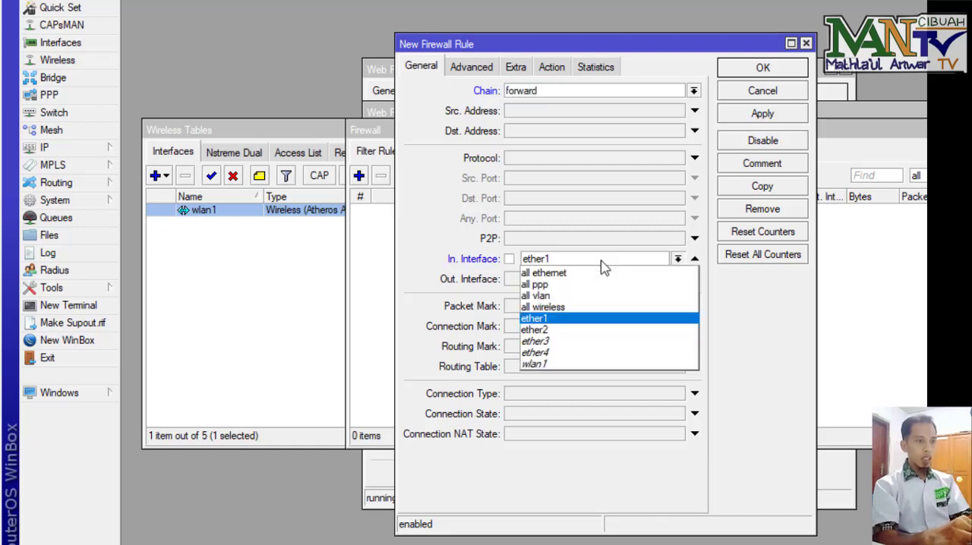
pyautogui.click(570, 365)
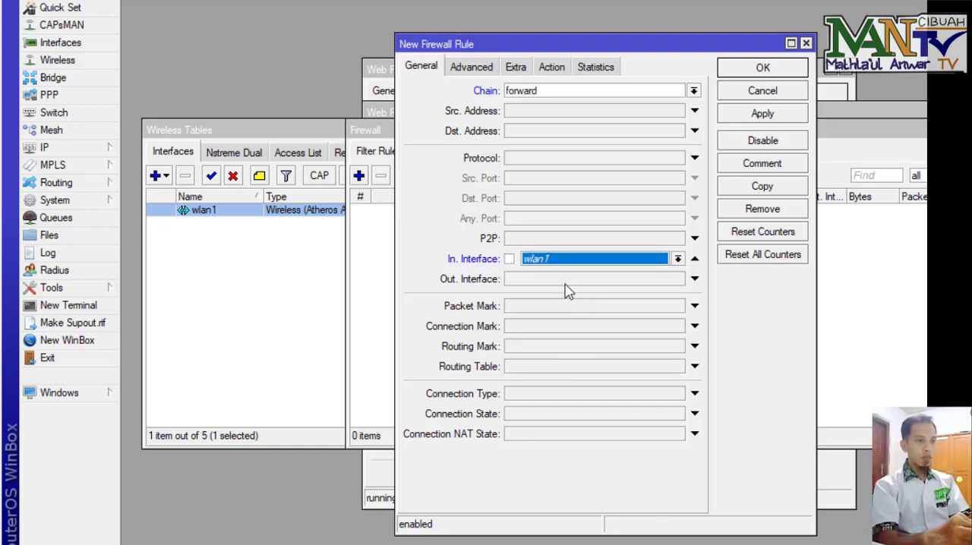
# Step: Set the filter rule's protocol to icmp and its action to drop
pyautogui.click(669, 161)
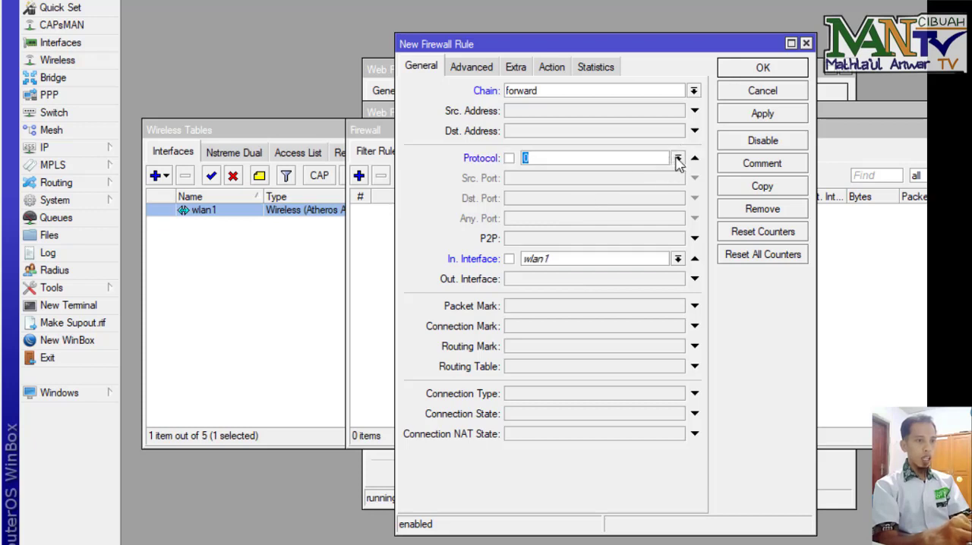
pyautogui.click(677, 159)
pyautogui.click(641, 174)
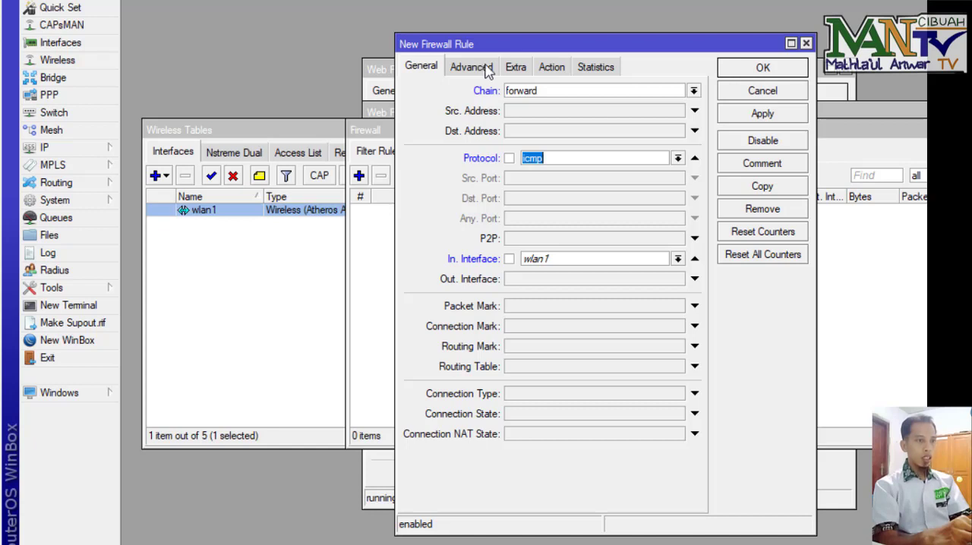
pyautogui.click(557, 70)
pyautogui.click(558, 90)
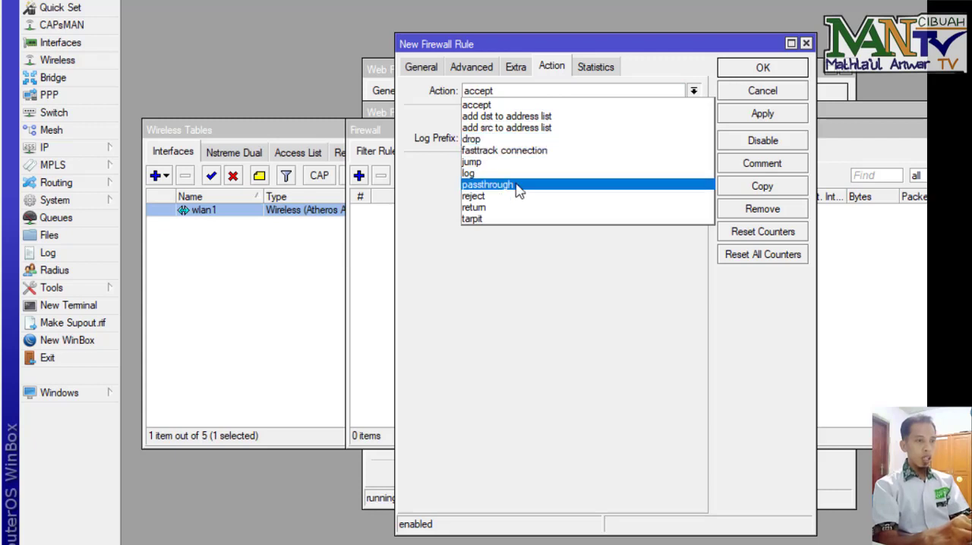
pyautogui.click(533, 140)
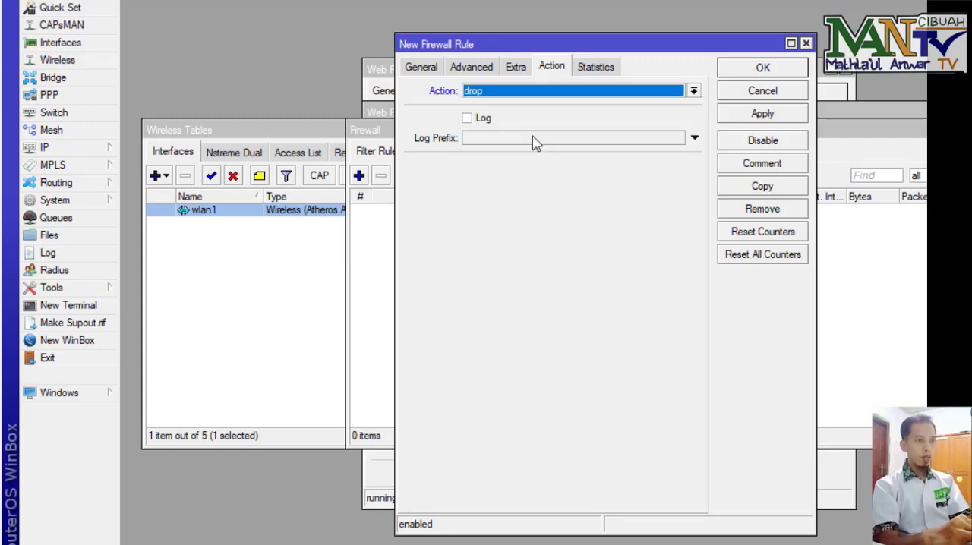
# Step: In the filter rule's Extra options, enable a time restriction starting at 04:00:00 pm
pyautogui.click(470, 69)
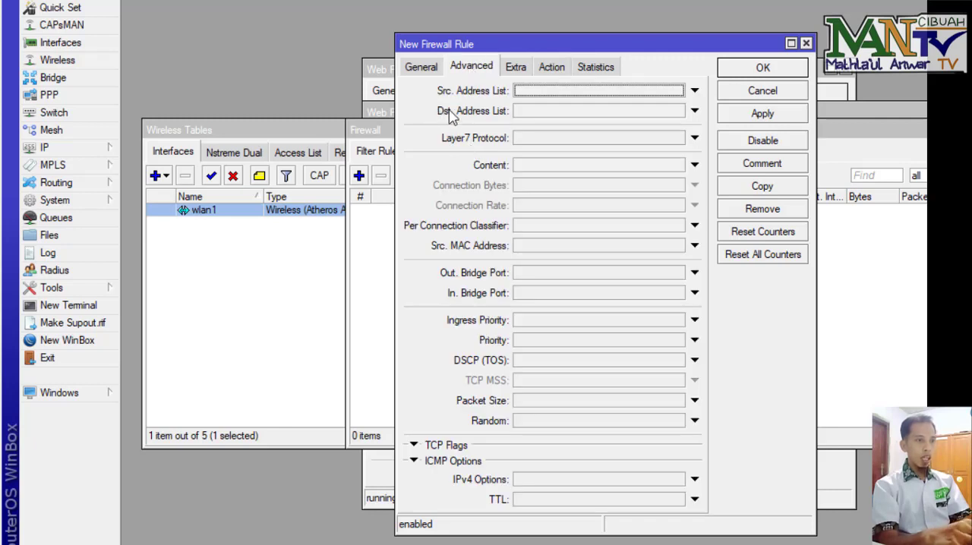
pyautogui.click(516, 67)
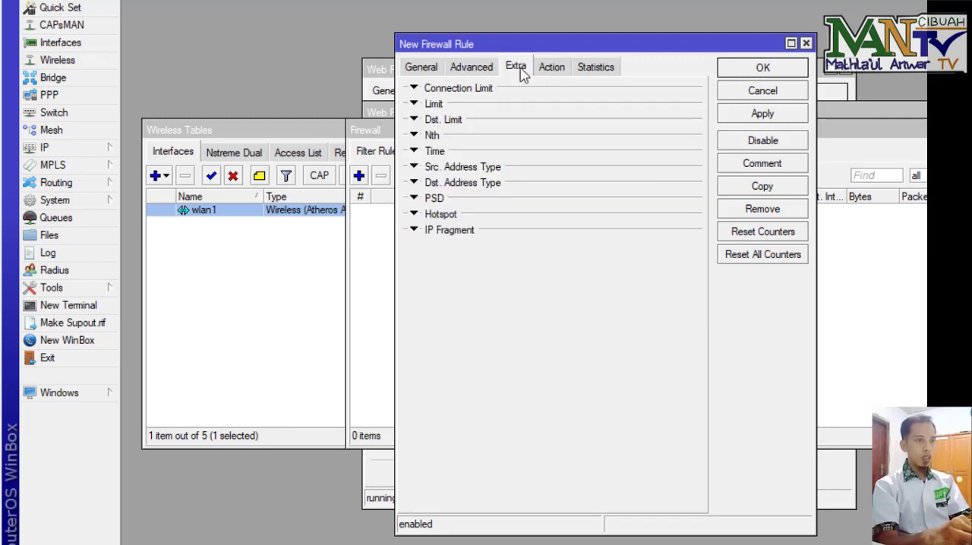
pyautogui.click(414, 152)
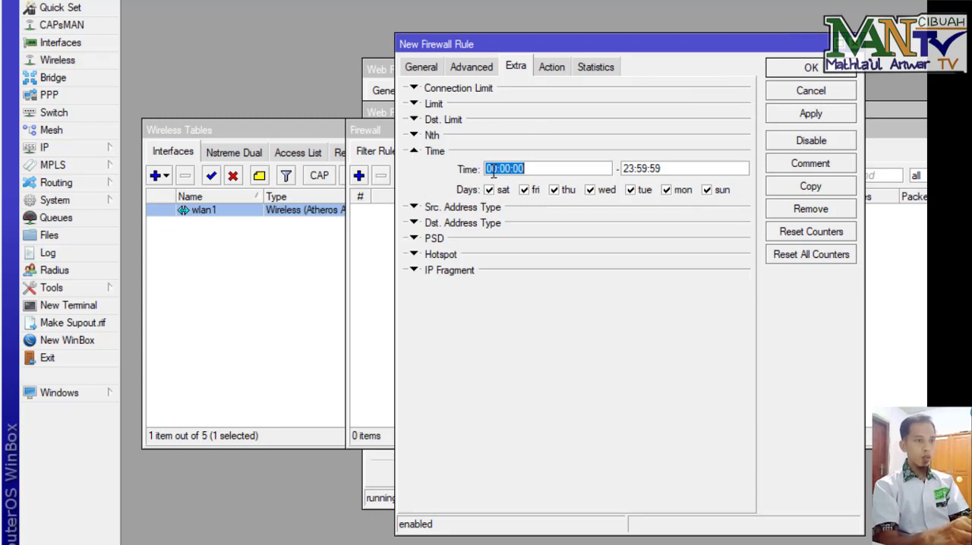
pyautogui.moveTo(496, 169); pyautogui.dragTo(481, 169)
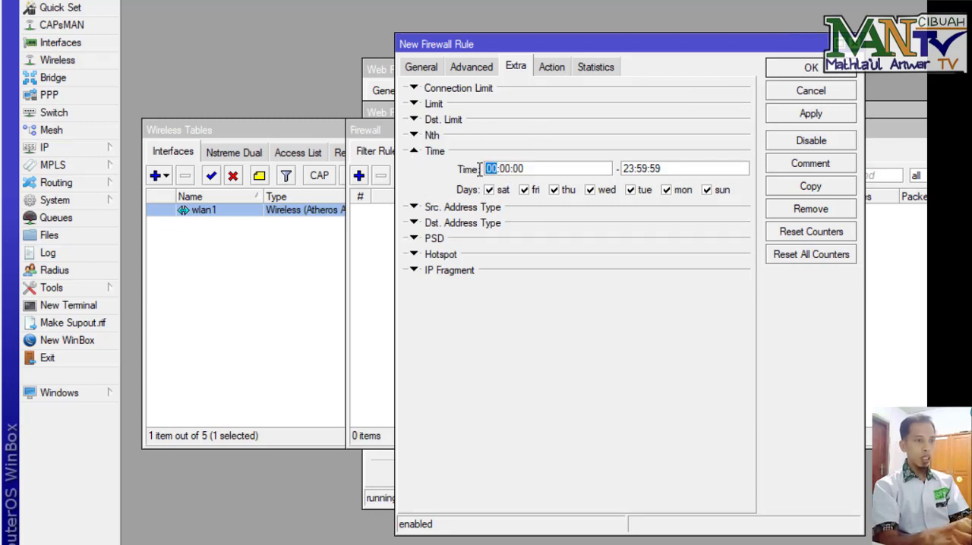
pyautogui.click(492, 168)
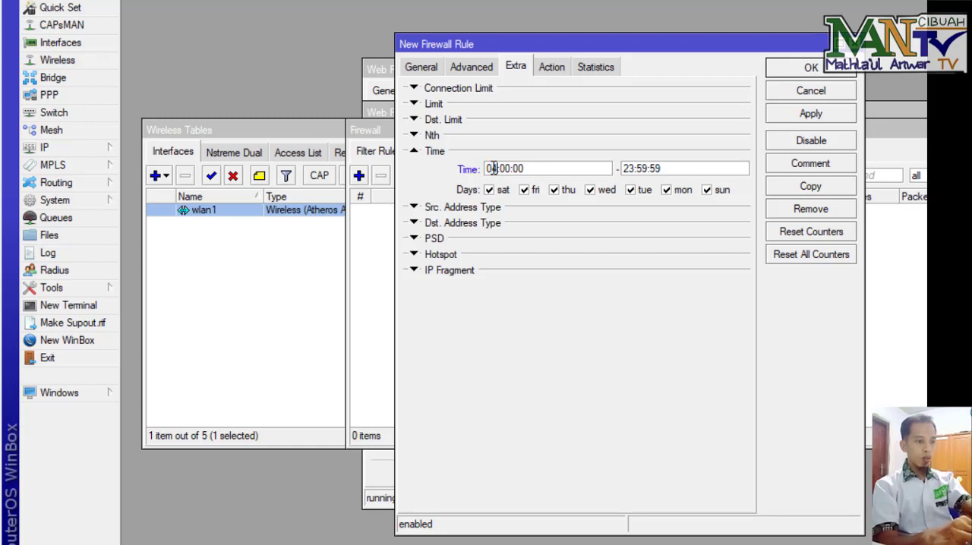
pyautogui.write('4')
pyautogui.click(558, 168)
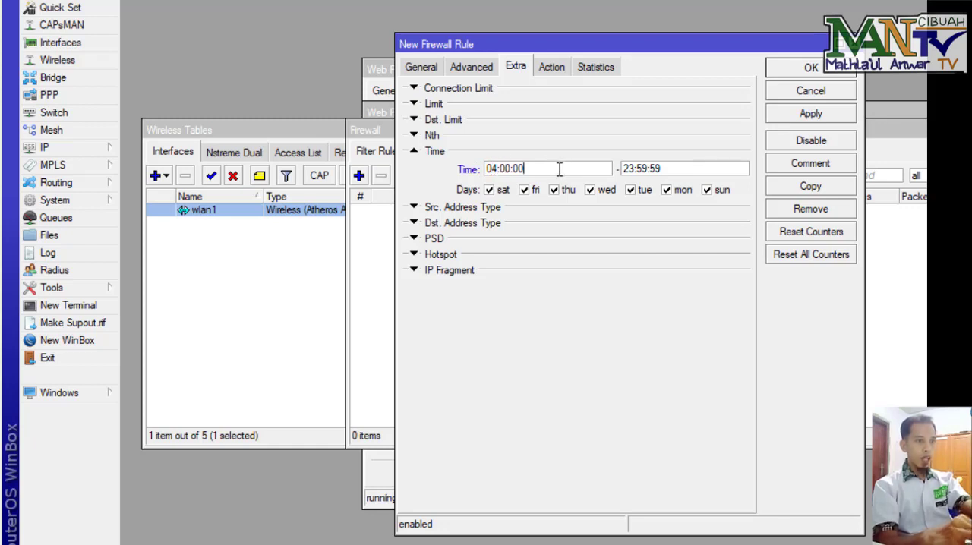
pyautogui.write('pm')
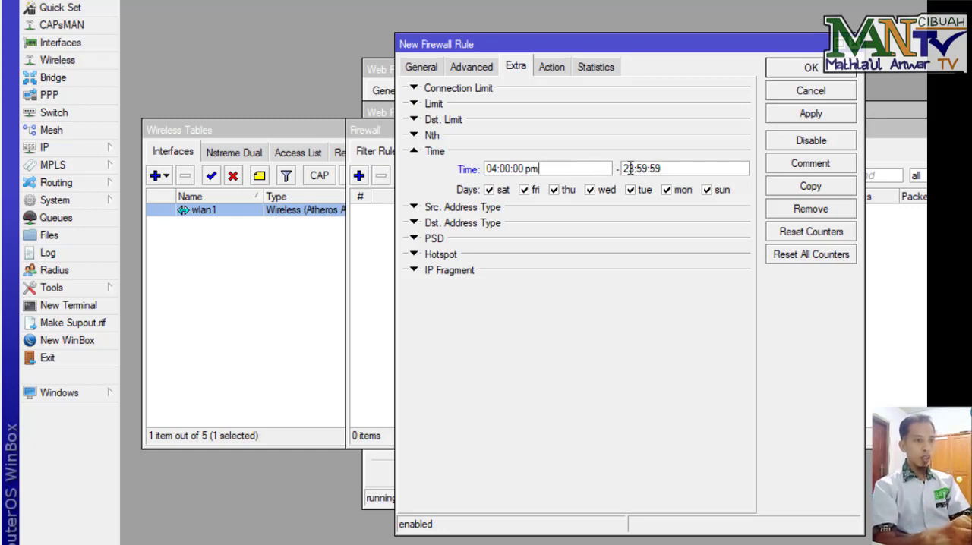
# Step: Set the time restriction's end to 07:00:00 am and save the filter rule
pyautogui.moveTo(668, 168); pyautogui.dragTo(578, 156)
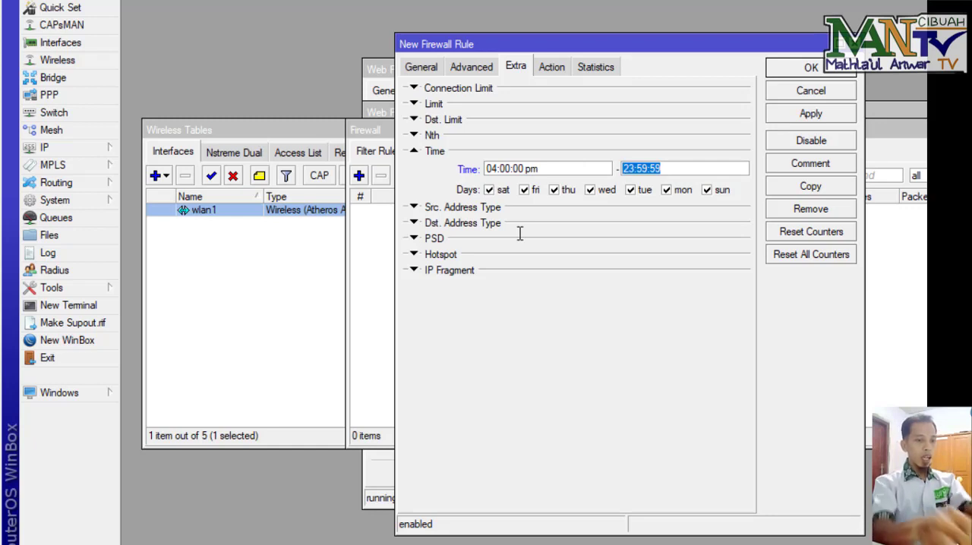
pyautogui.write('00')
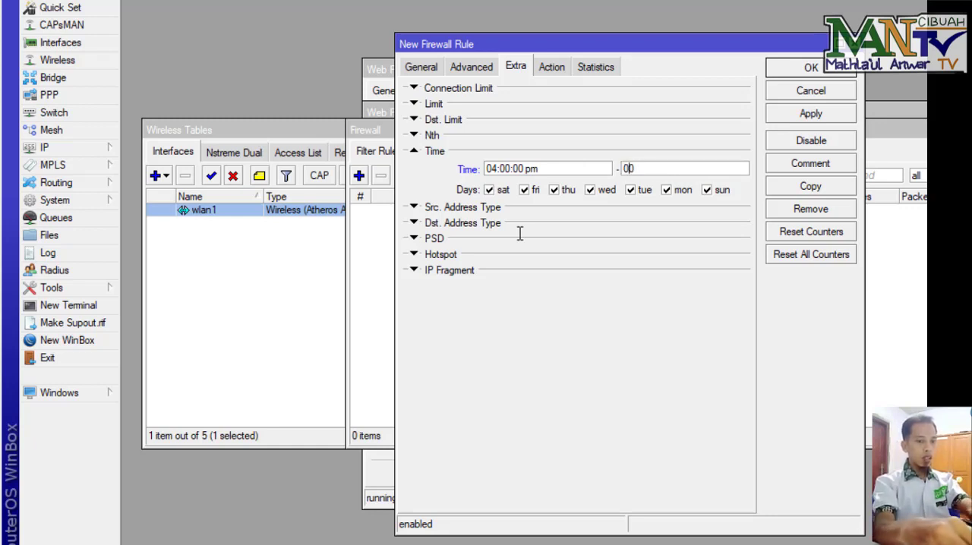
pyautogui.press('BackSpace')
pyautogui.write('7')
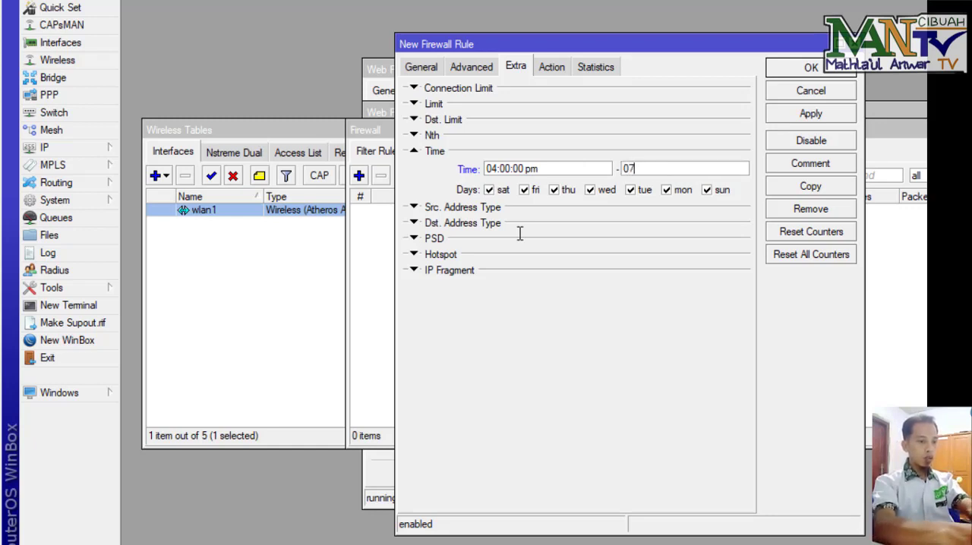
pyautogui.write(':00')
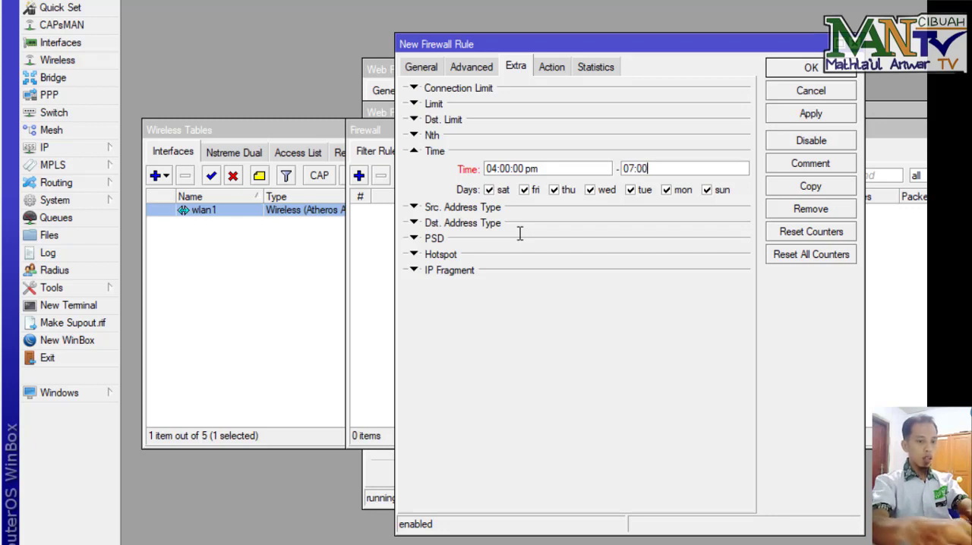
pyautogui.write(':00')
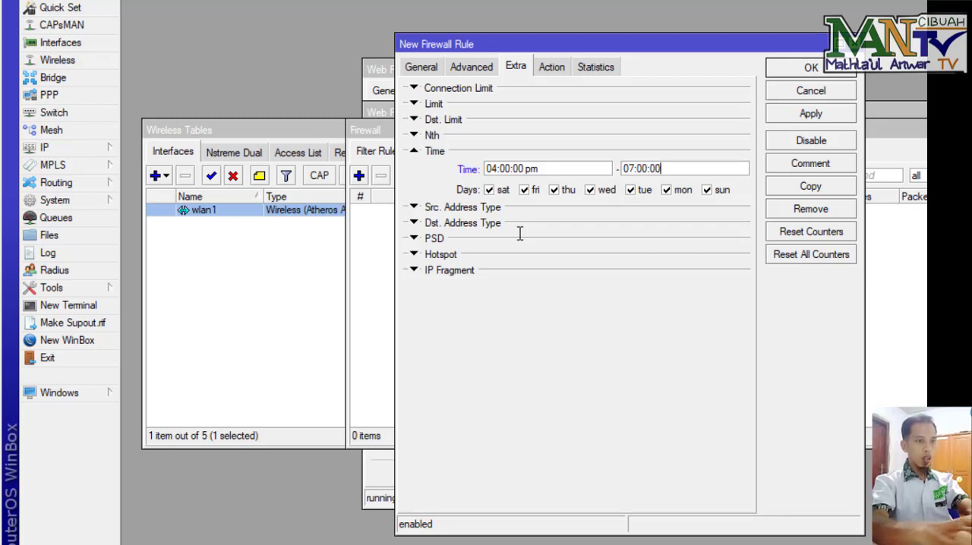
pyautogui.write(' am')
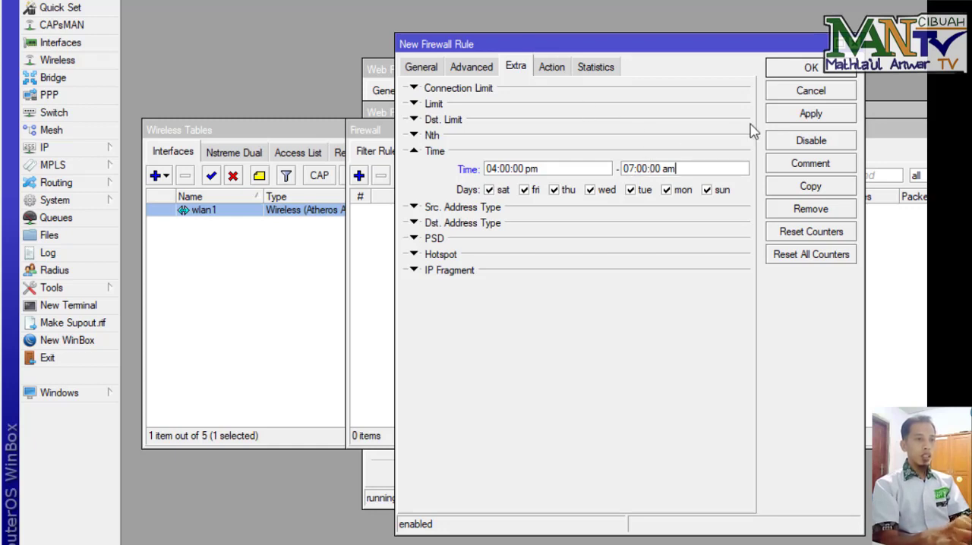
pyautogui.click(811, 69)
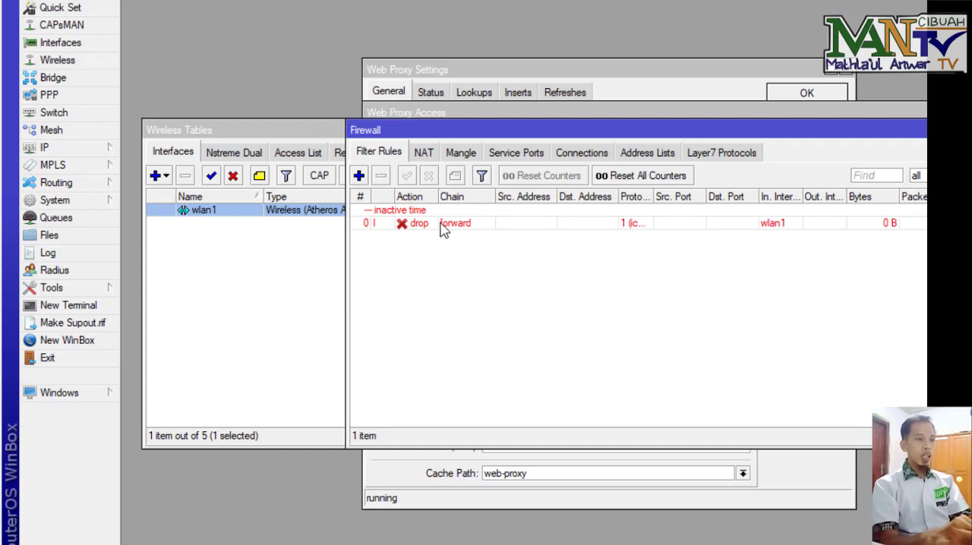
# Step: Add a new firewall filter rule with chain input and action log, and save it
pyautogui.click(360, 178)
pyautogui.click(428, 68)
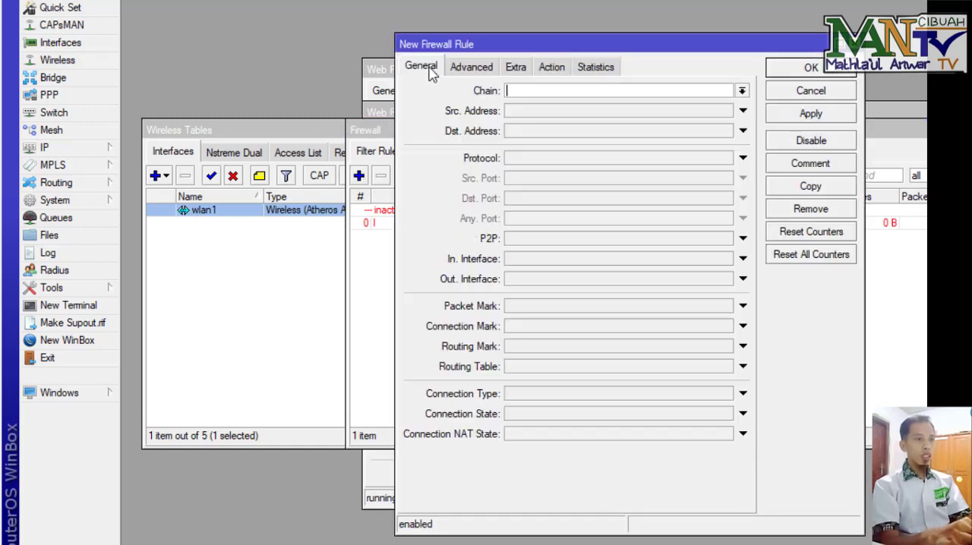
pyautogui.click(742, 91)
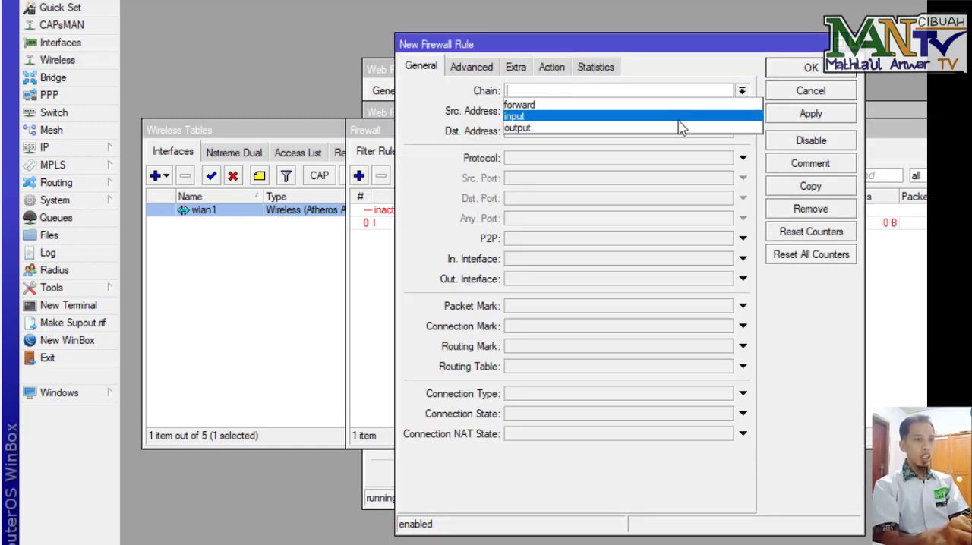
pyautogui.click(680, 117)
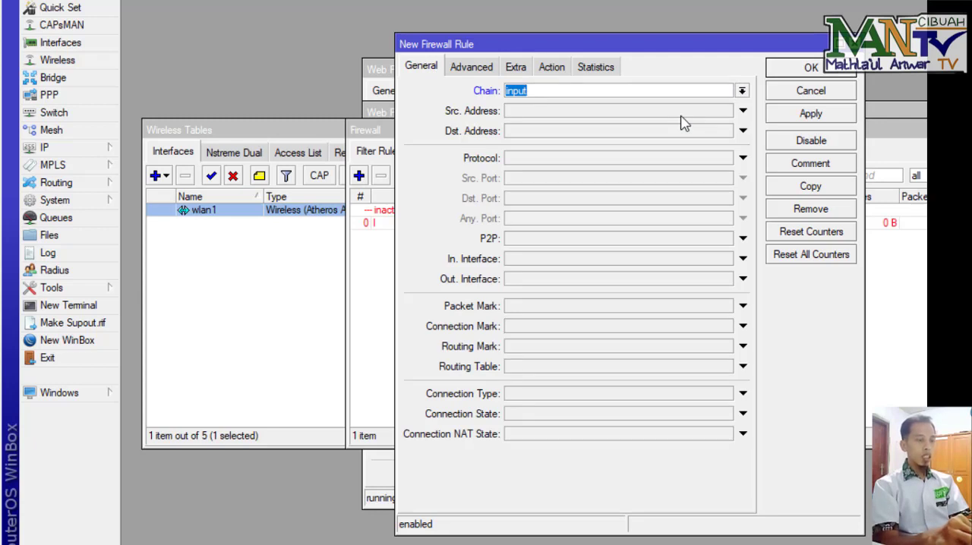
pyautogui.click(558, 70)
pyautogui.click(565, 95)
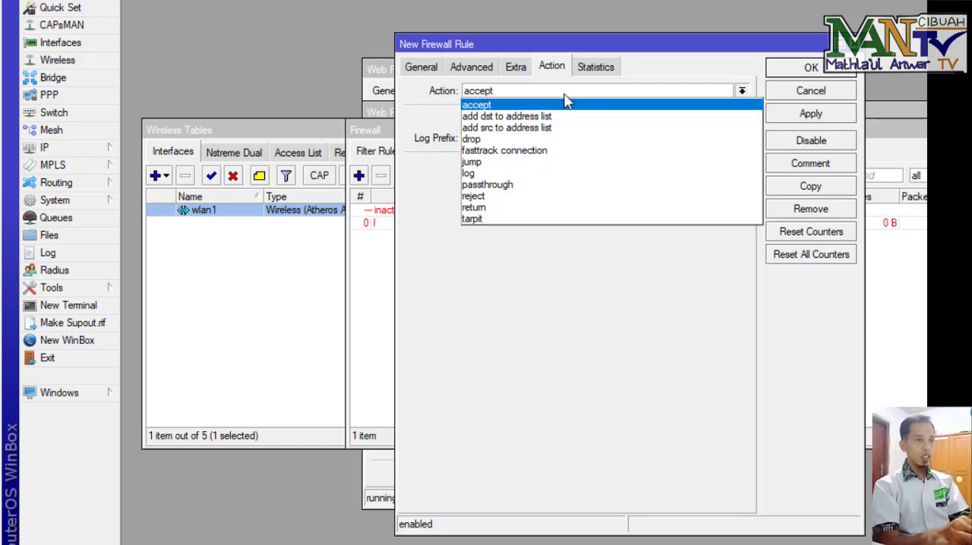
pyautogui.click(532, 173)
pyautogui.click(808, 68)
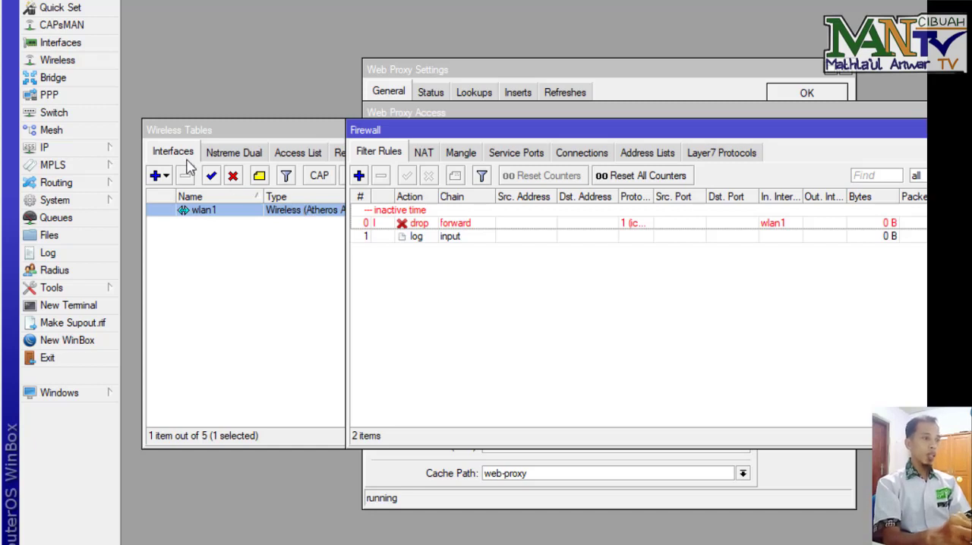
# Step: Open the IP Hotspot window and start Hotspot Setup on interface wlan1
pyautogui.click(114, 152)
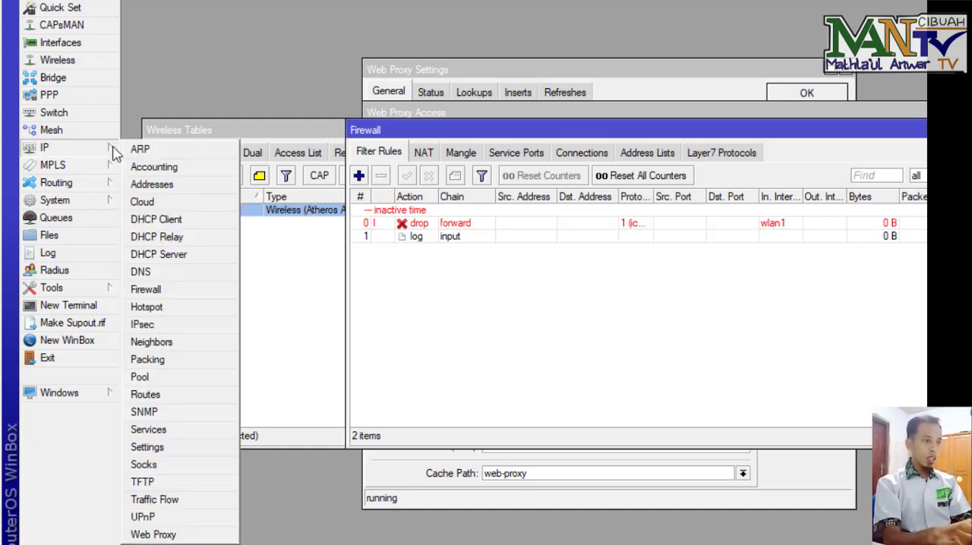
pyautogui.click(183, 307)
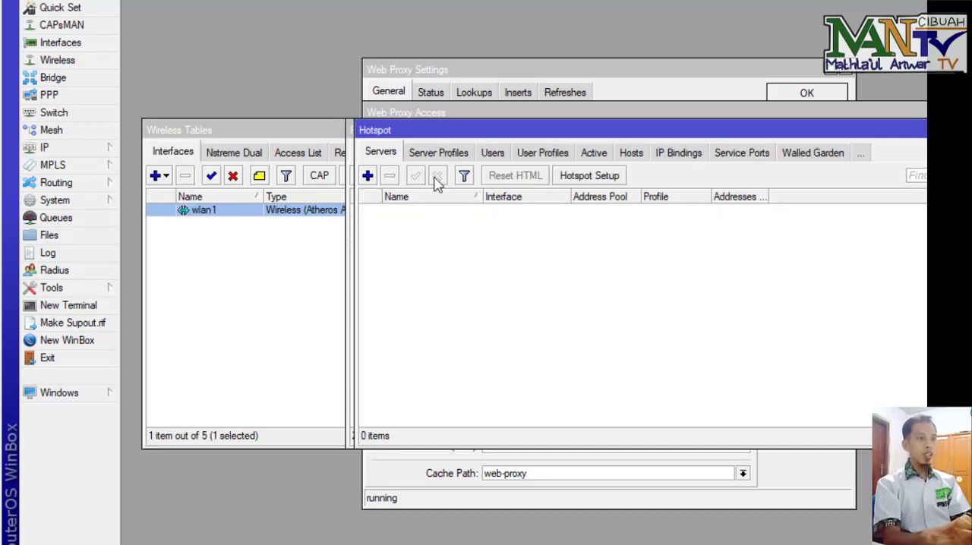
pyautogui.click(618, 179)
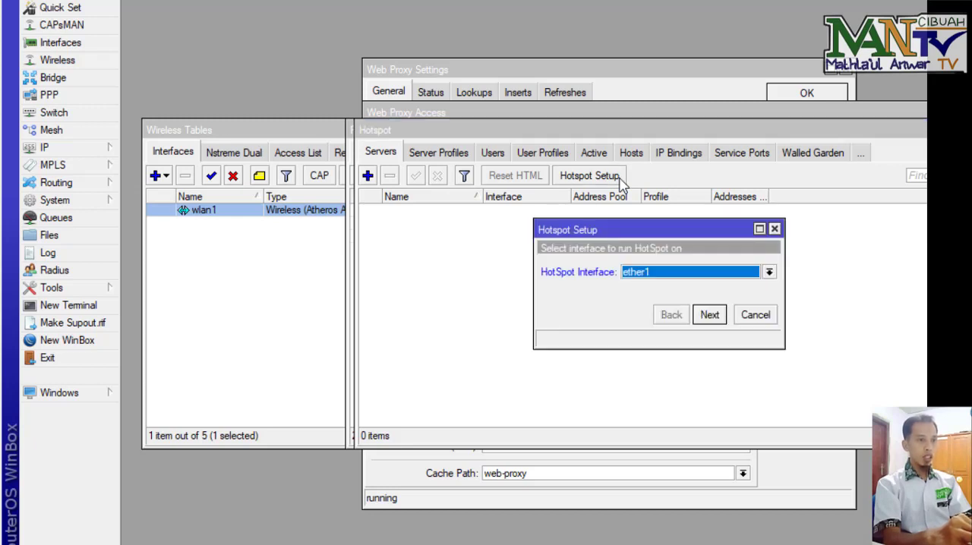
pyautogui.click(769, 272)
pyautogui.click(655, 332)
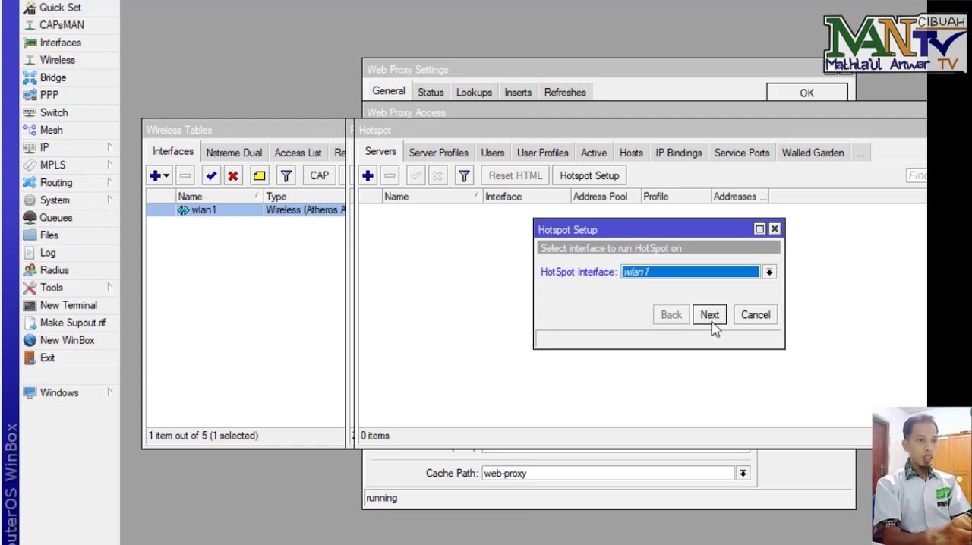
pyautogui.click(709, 314)
pyautogui.click(709, 314)
pyautogui.click(710, 319)
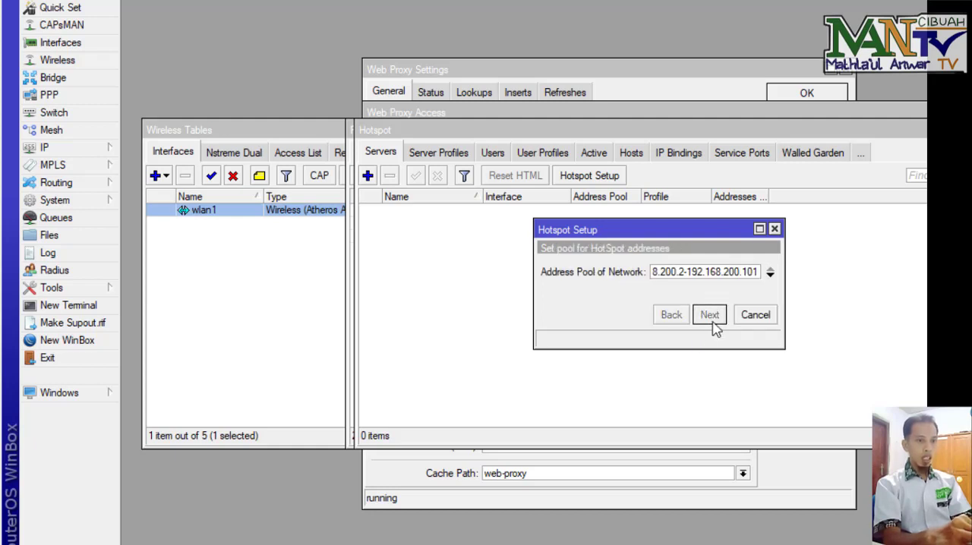
# Step: Keep the default address pool, certificate and DNS server, and set the hotspot DNS name to namasiswa
pyautogui.click(714, 318)
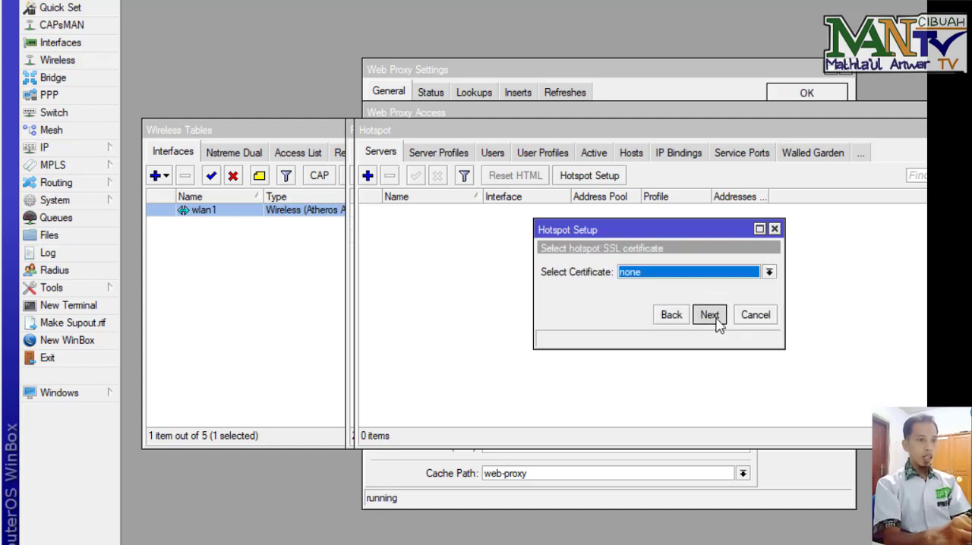
pyautogui.click(710, 317)
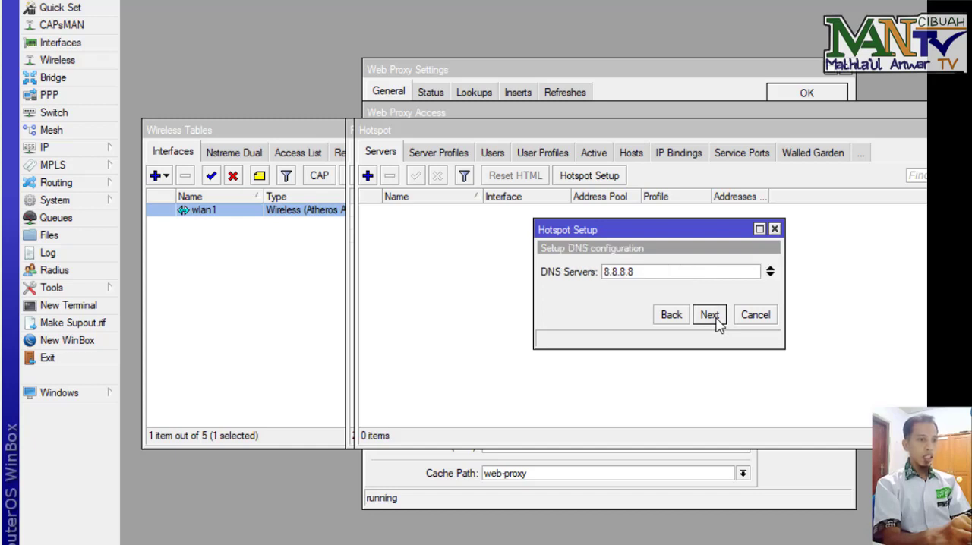
pyautogui.click(710, 316)
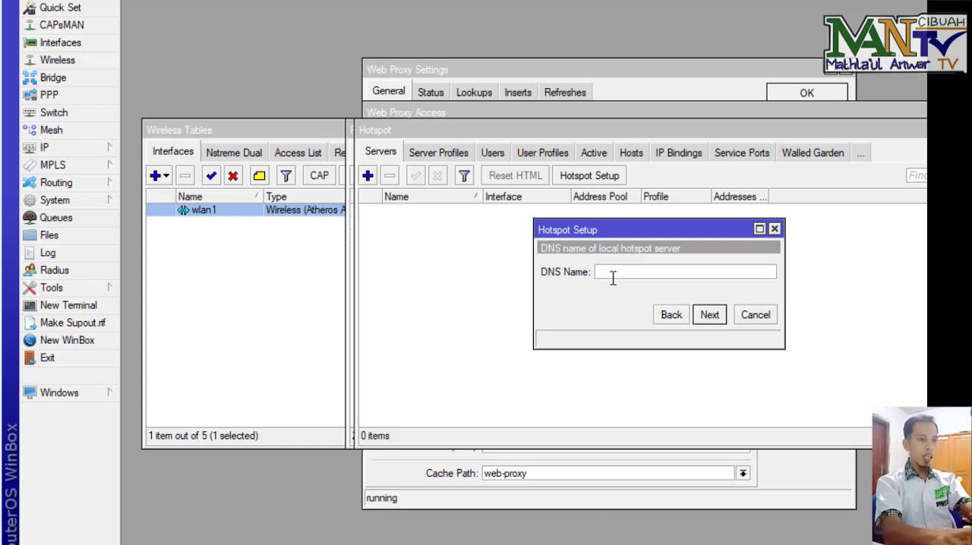
pyautogui.write('namas')
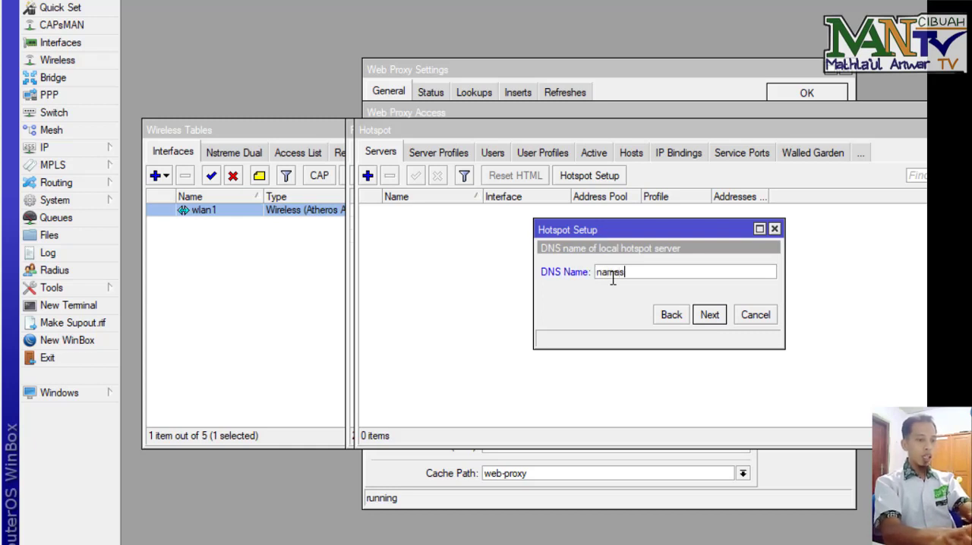
pyautogui.write('iswa')
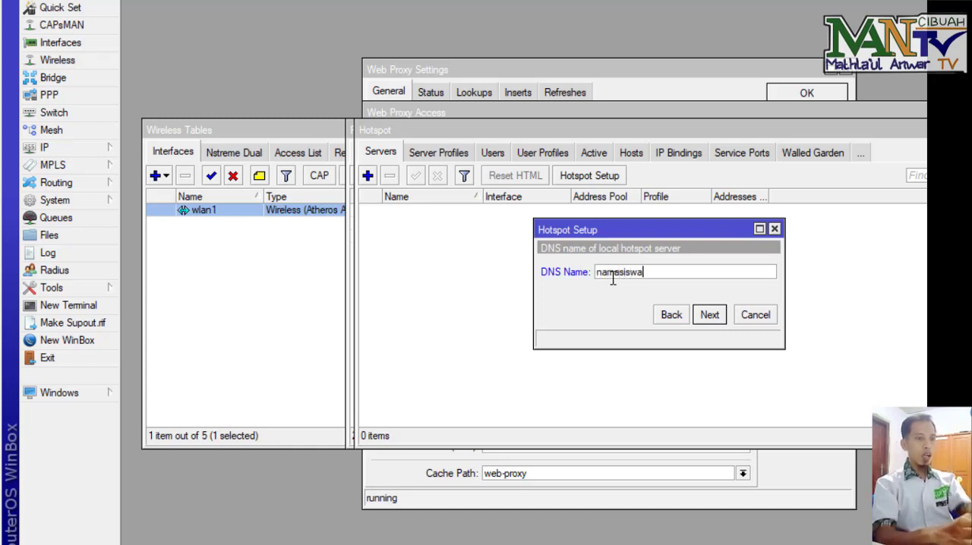
pyautogui.click(709, 315)
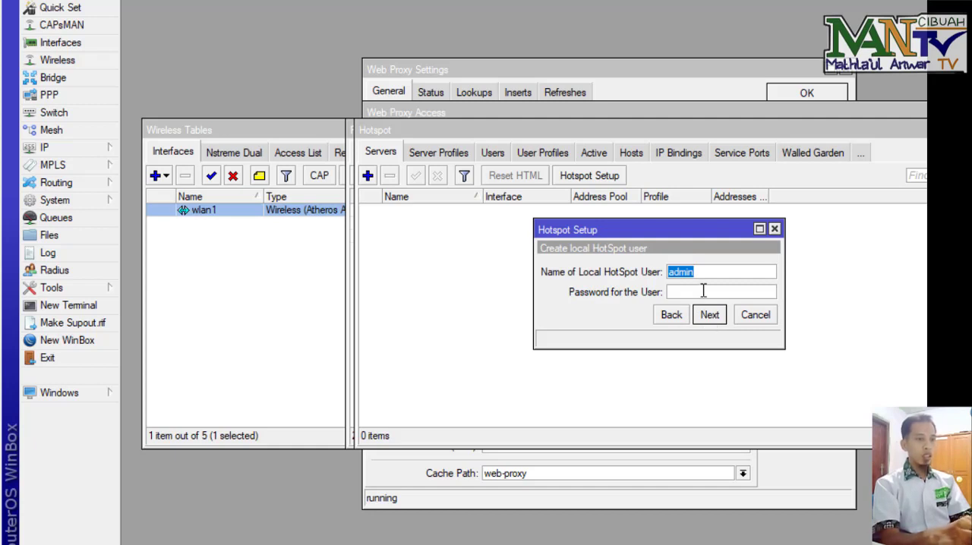
# Step: Enter a password for the local hotspot user admin and finish the Hotspot Setup
pyautogui.click(703, 291)
pyautogui.write('12345')
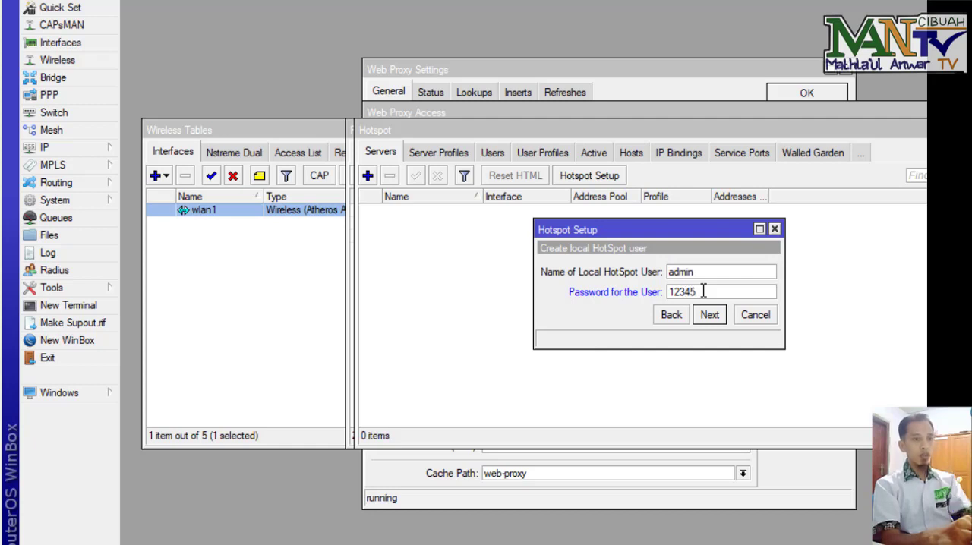
pyautogui.click(709, 315)
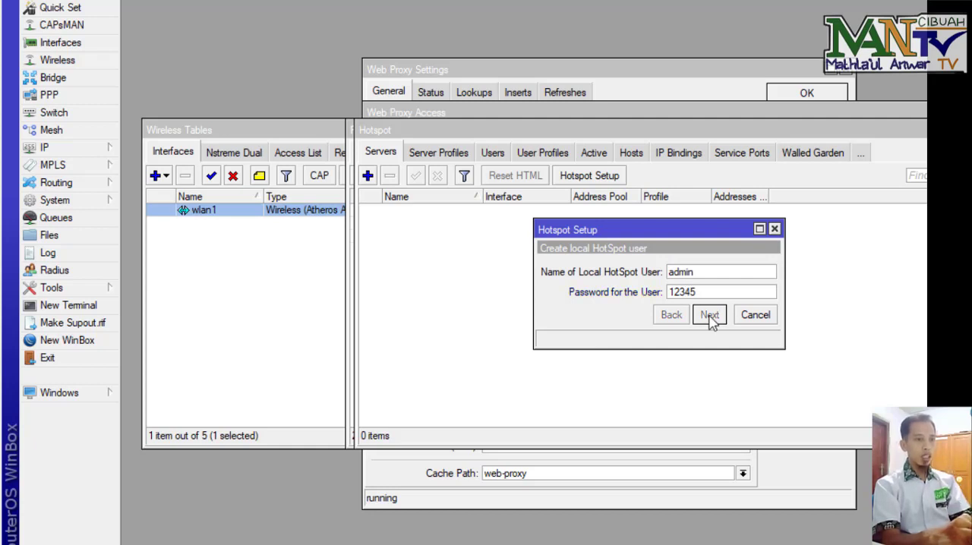
pyautogui.click(660, 280)
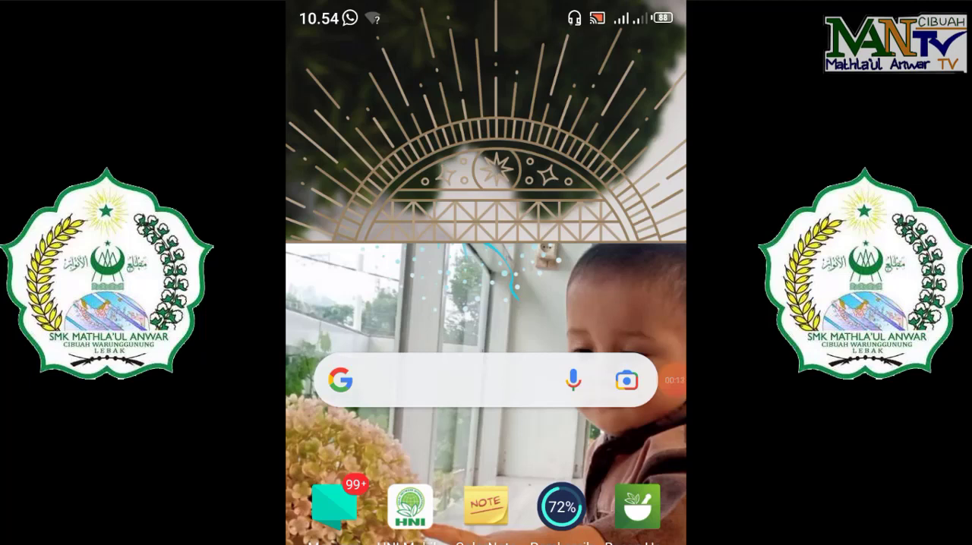
# Step: On the phone, open the Wi-Fi settings from the quick settings panel
pyautogui.moveTo(486, 9); pyautogui.dragTo(486, 304)
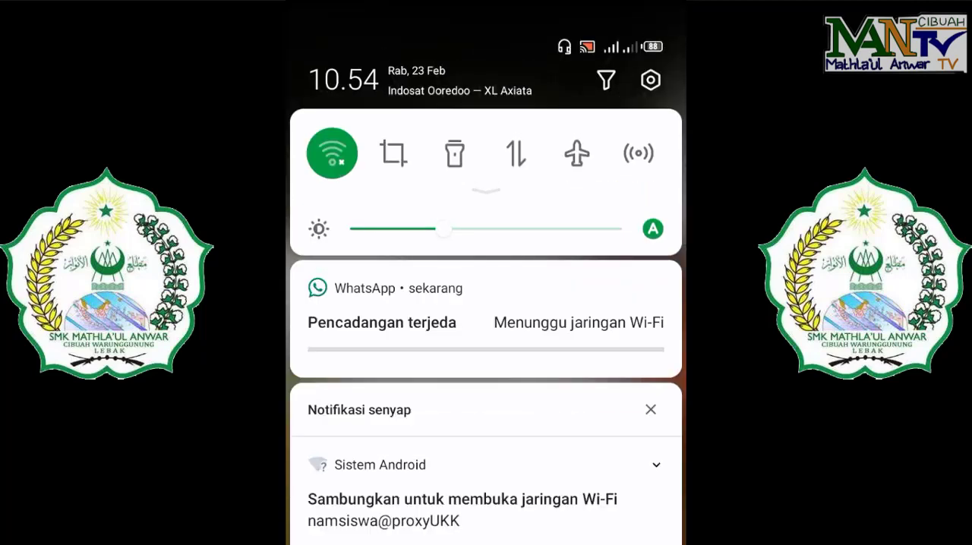
pyautogui.click(331, 153)
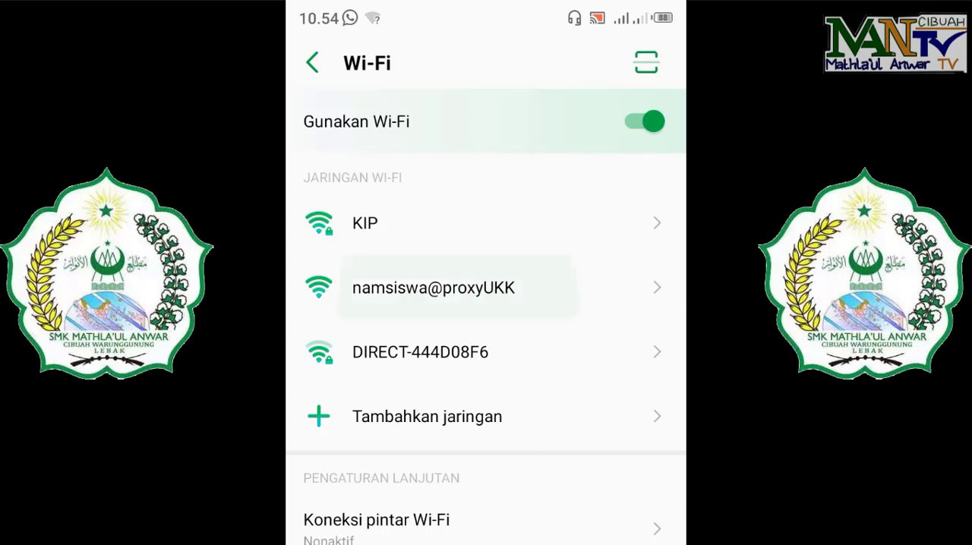
# Step: Connect the phone to the namsiswa@proxyUKK Wi-Fi and log in to the hotspot page as admin with the hotspot password
pyautogui.click(433, 288)
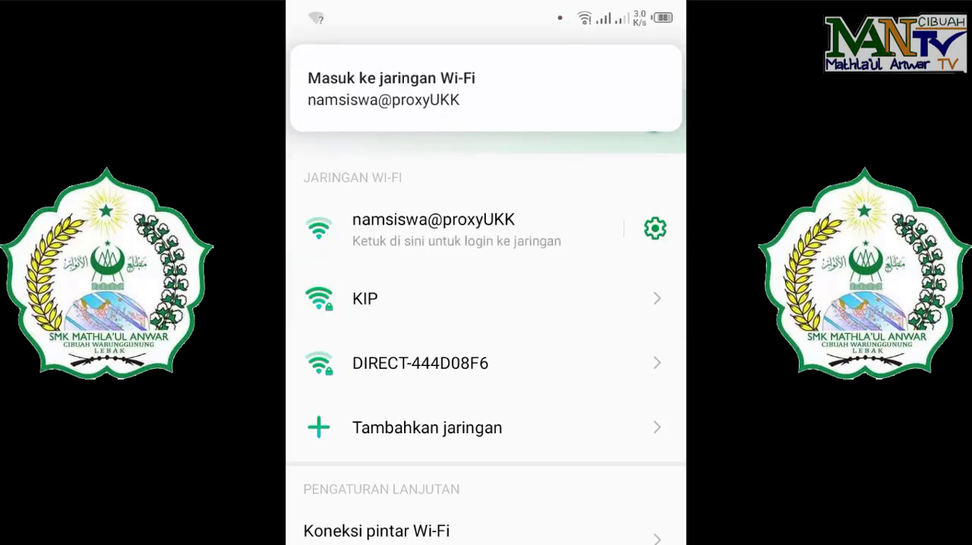
pyautogui.click(486, 89)
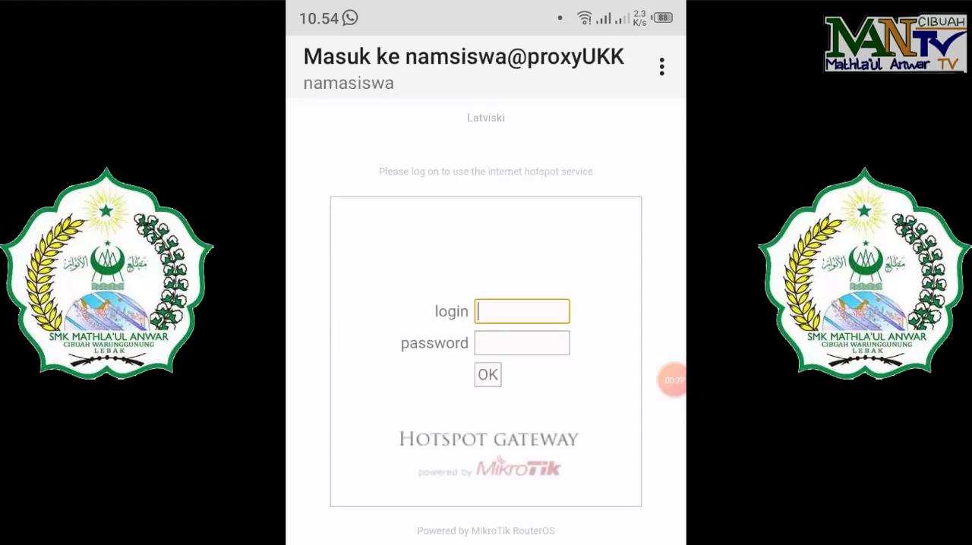
pyautogui.click(521, 311)
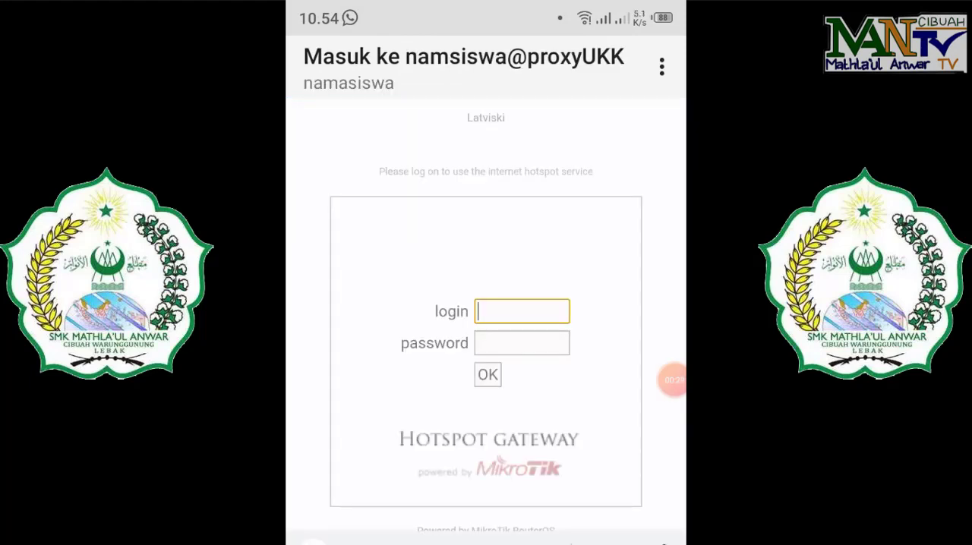
pyautogui.write('admin')
pyautogui.click(522, 343)
pyautogui.write('1234')
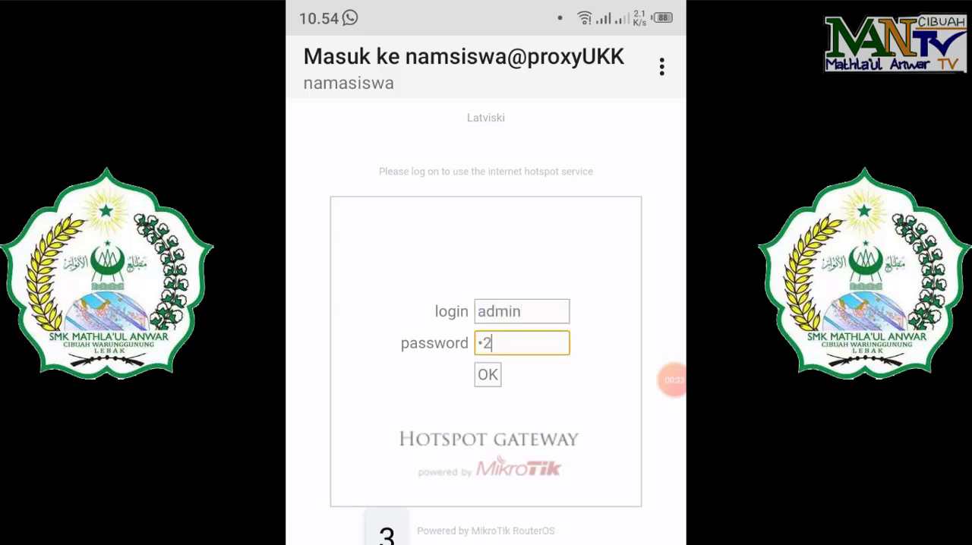
pyautogui.write('5')
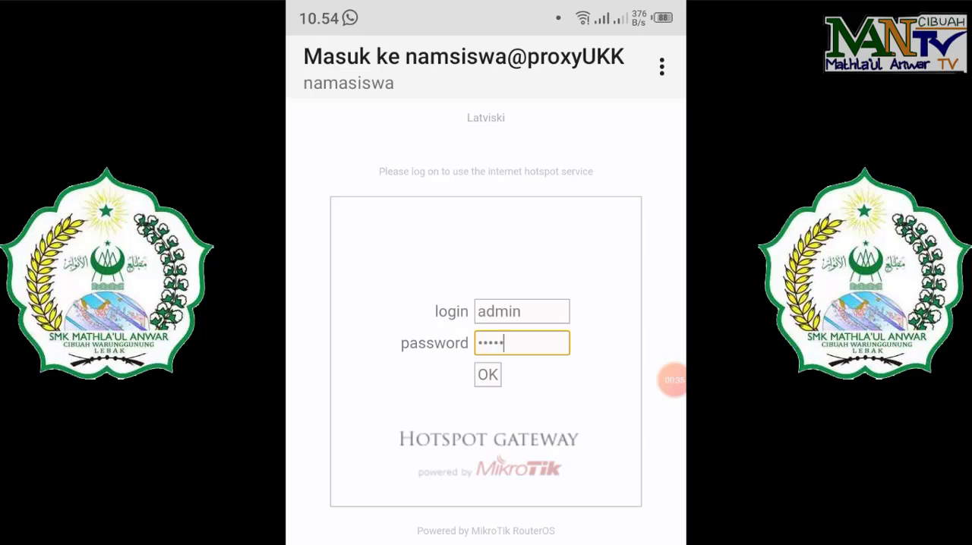
pyautogui.press('Return')
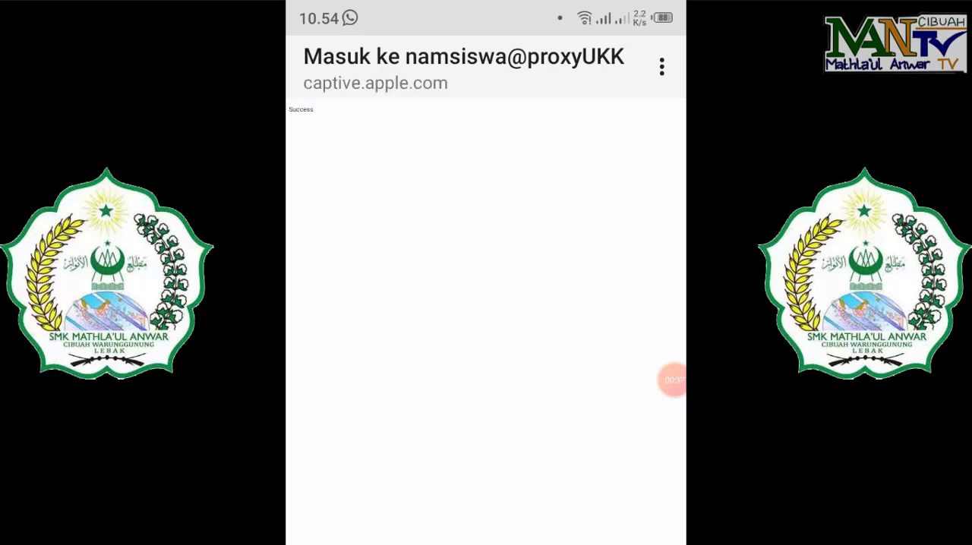
pyautogui.scroll(-2, 485, 322)
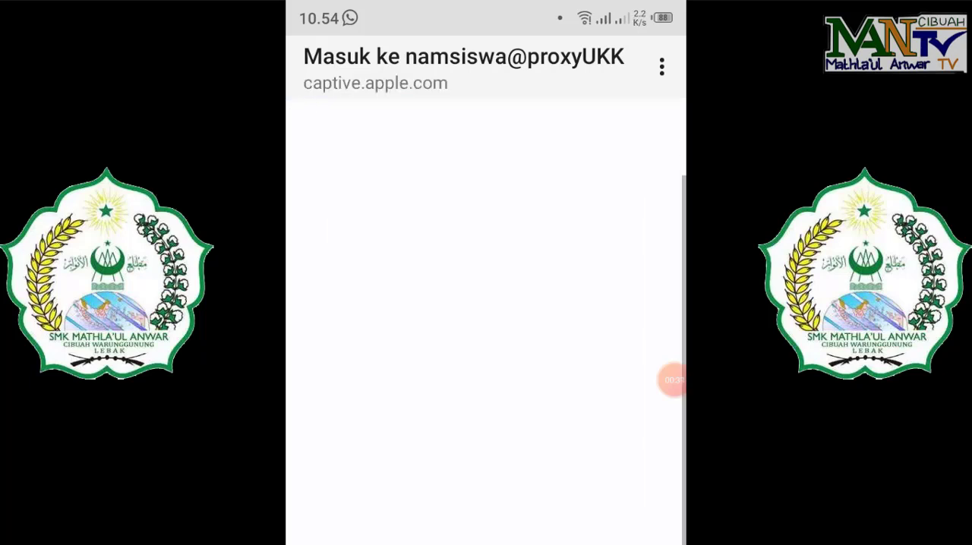
pyautogui.scroll(3, 486, 322)
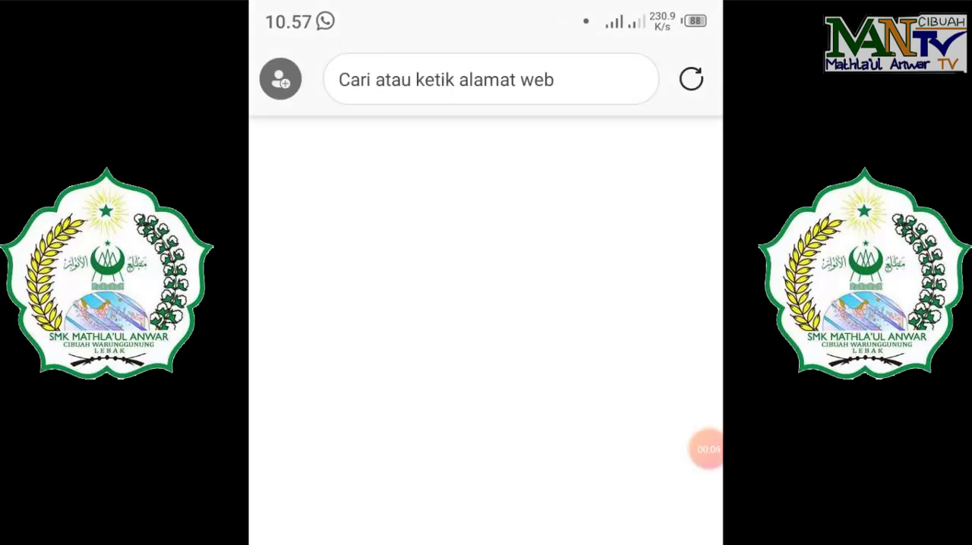
pyautogui.click(422, 303)
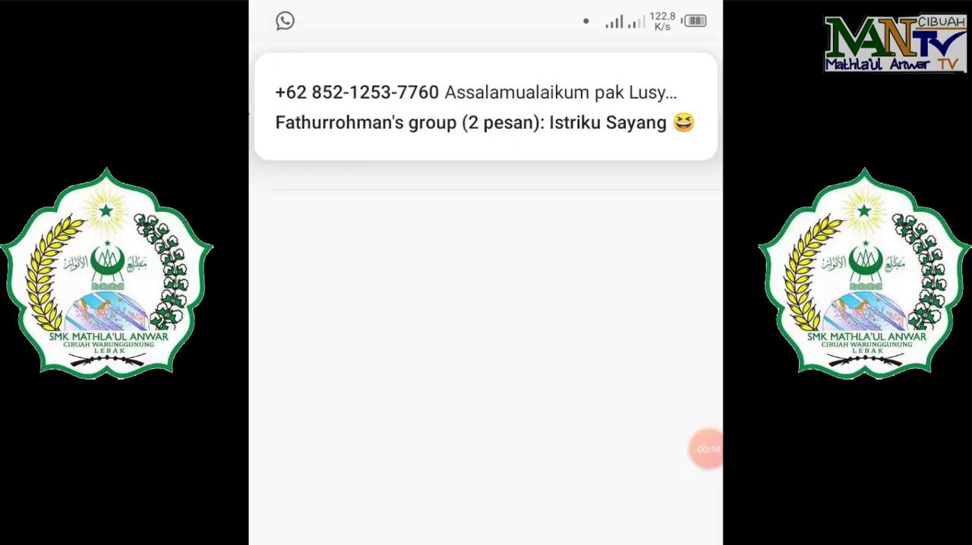
pyautogui.scroll(-4, 486, 341)
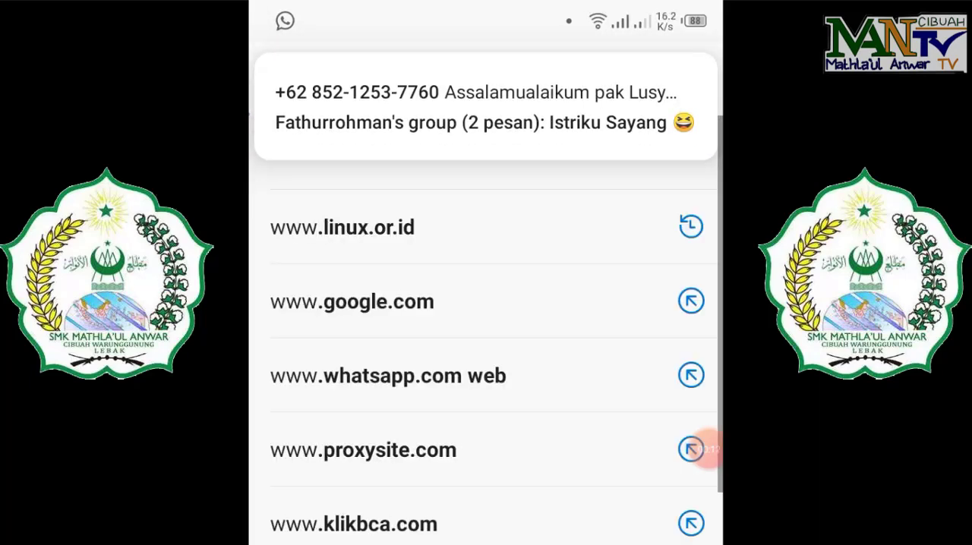
pyautogui.write('li')
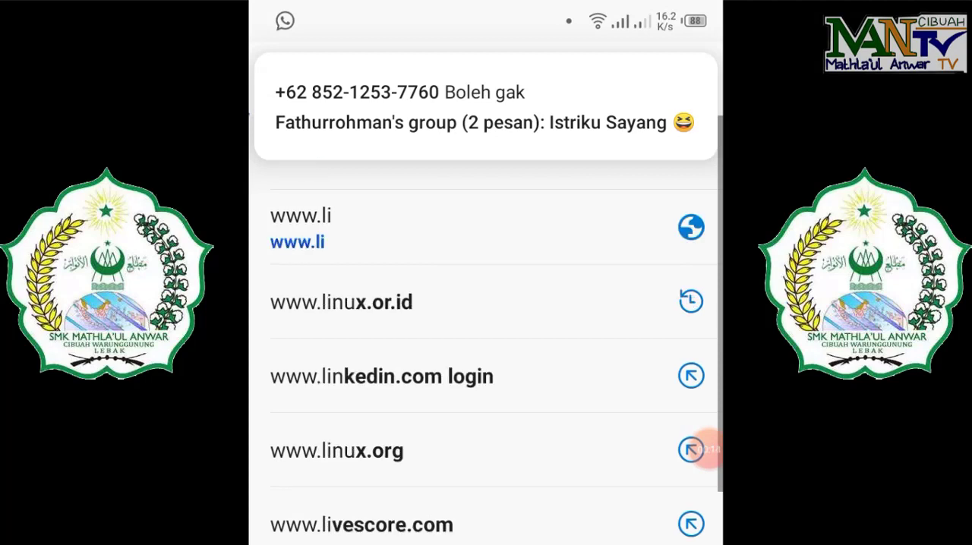
pyautogui.write('nux.org')
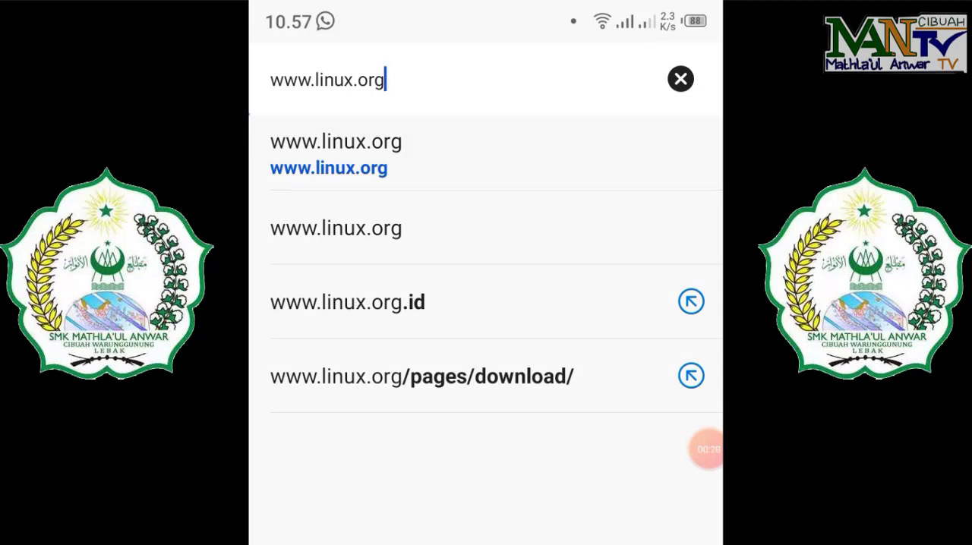
pyautogui.press('Return')
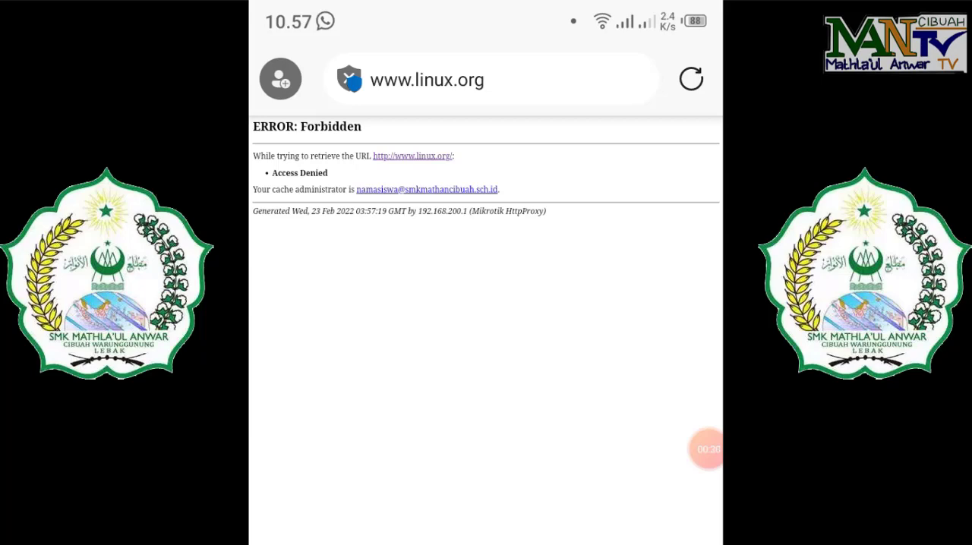
pyautogui.scroll(-2, 486, 330)
pyautogui.scroll(2, 486, 330)
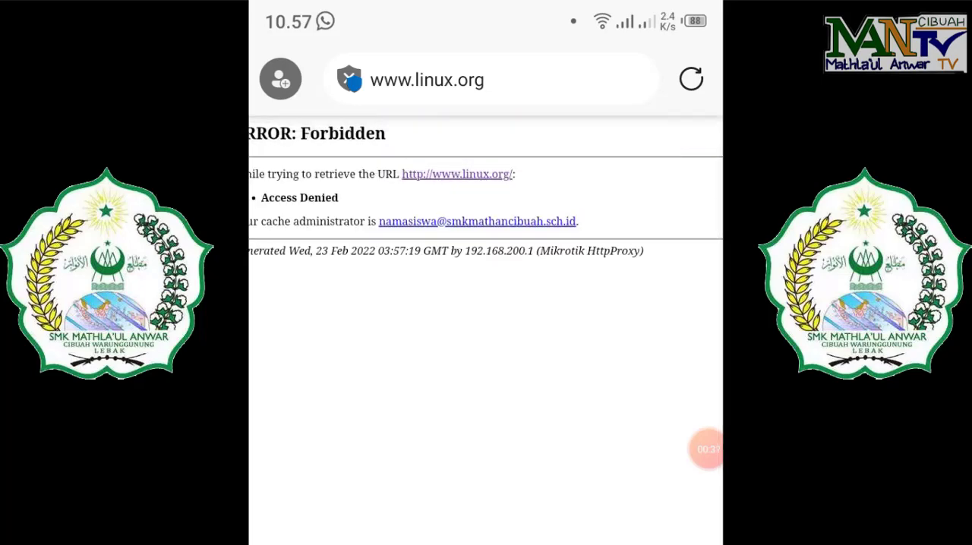
pyautogui.scroll(2, 485, 330)
pyautogui.hscroll(-1, 486, 330)
pyautogui.scroll(1, 486, 330)
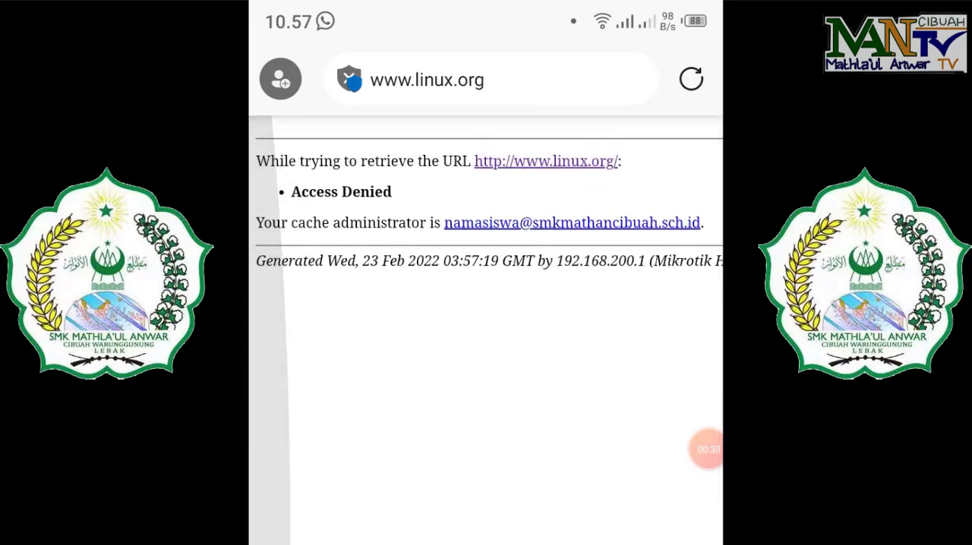
pyautogui.scroll(1, 485, 330)
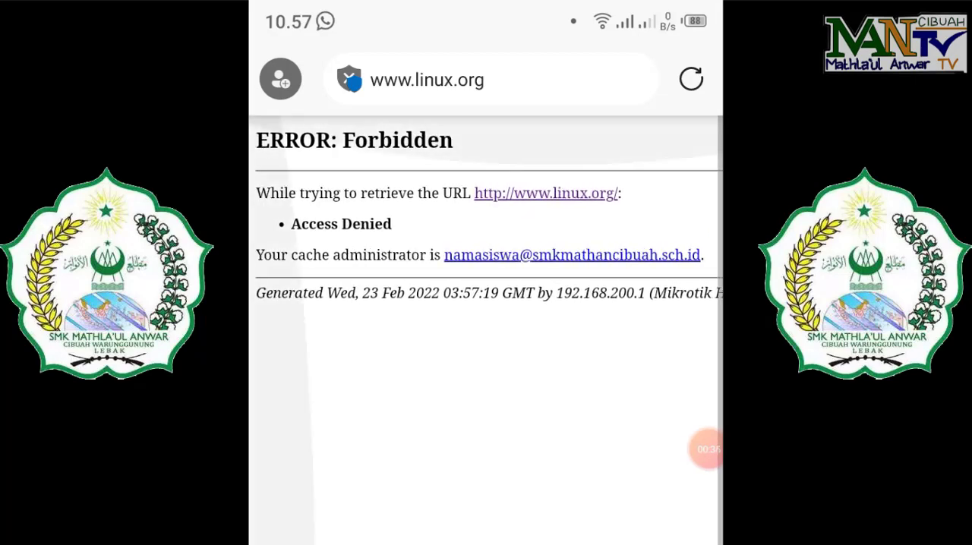
pyautogui.scroll(-3, 485, 331)
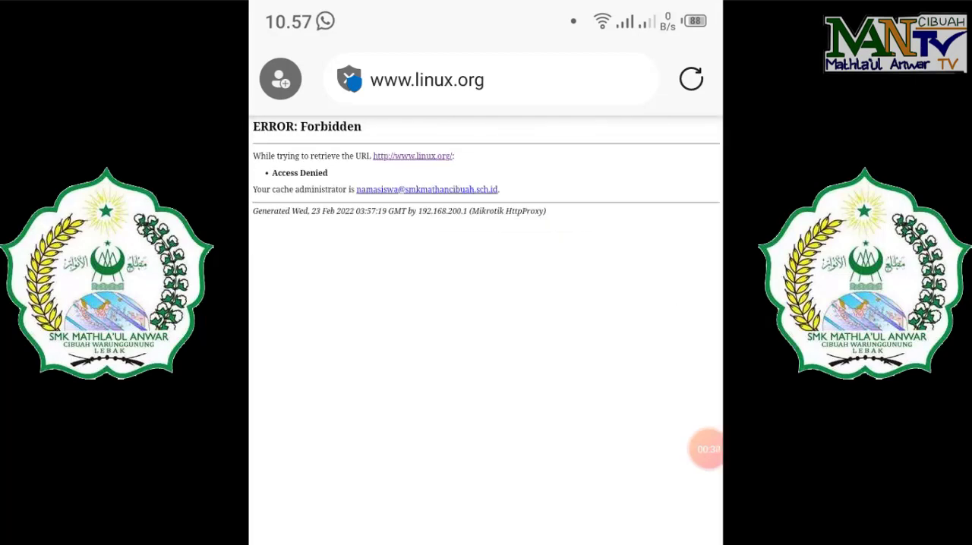
# Step: Open youtube.com in the browser to check that unblocked sites still load
pyautogui.click(486, 80)
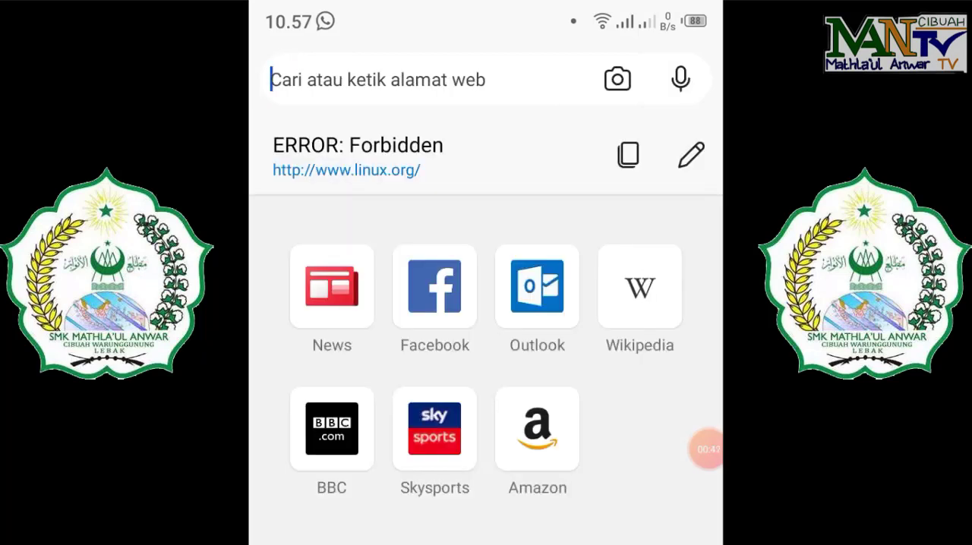
pyautogui.write('youtube')
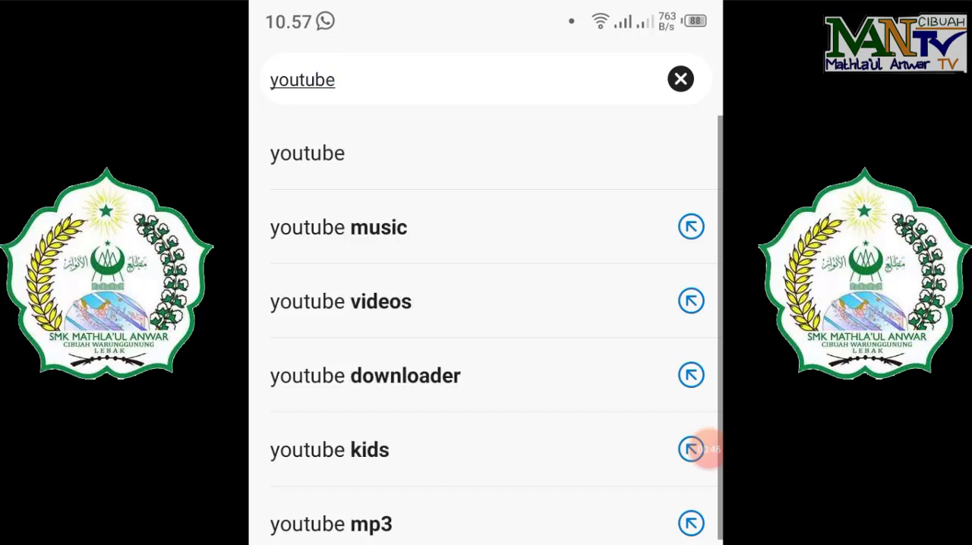
pyautogui.write('.com')
pyautogui.press('Return')
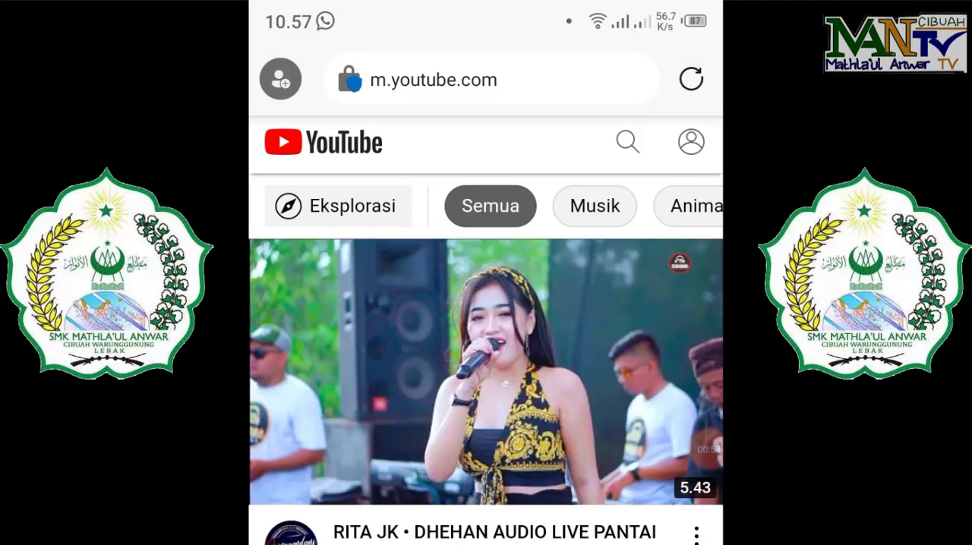
pyautogui.scroll(-5, 485, 304)
pyautogui.scroll(5, 486, 304)
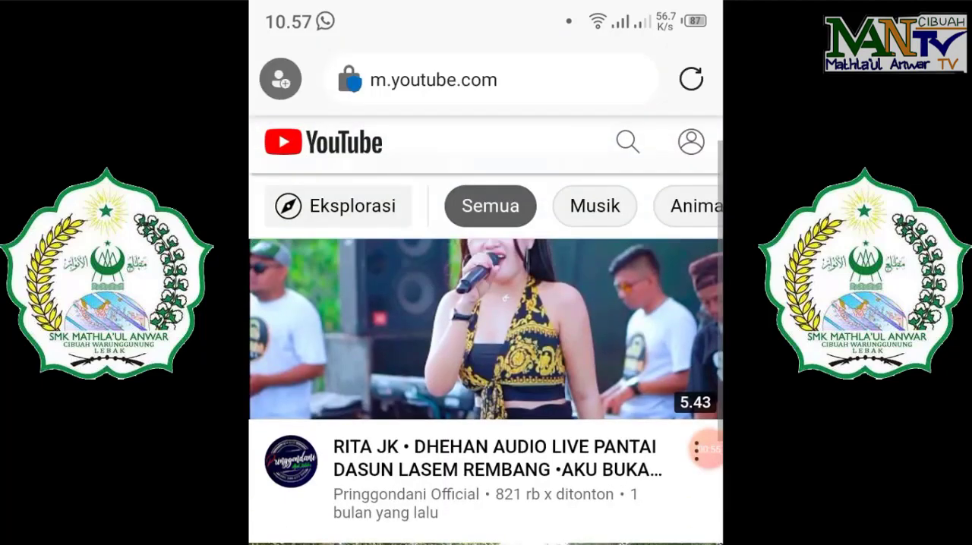